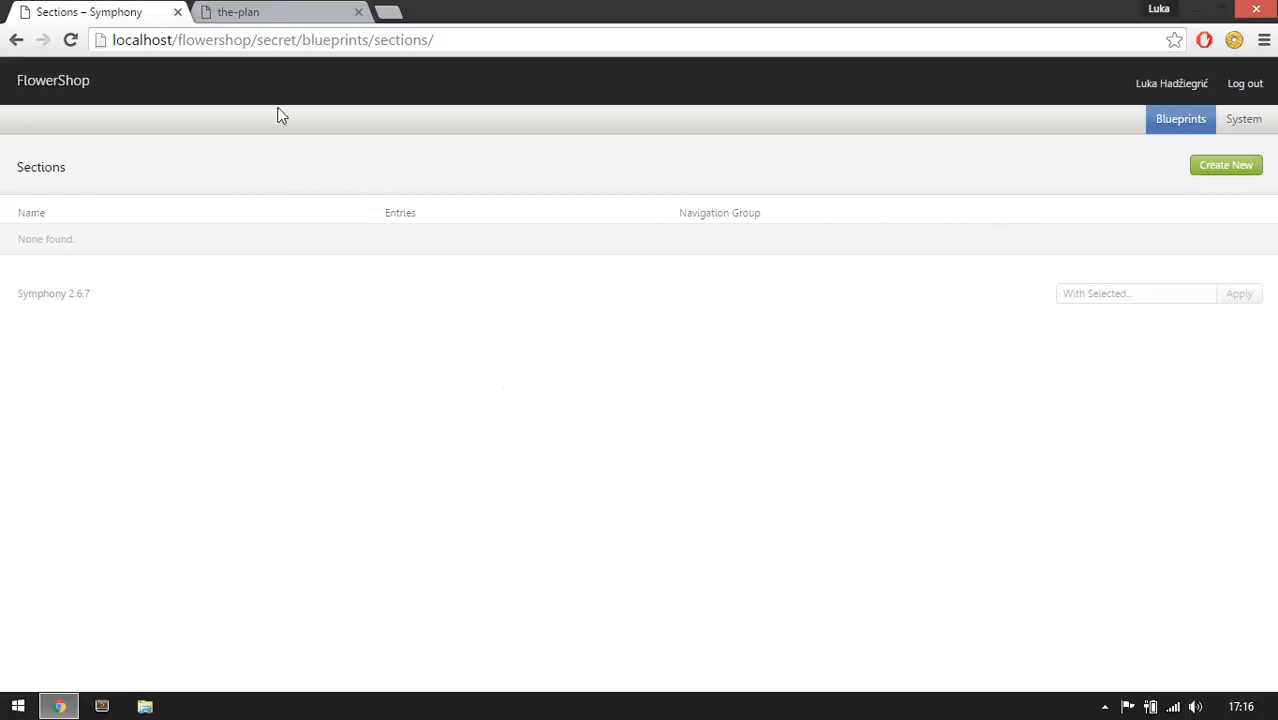
Review the plan's list of sections and their fields.
left_click(266, 10)
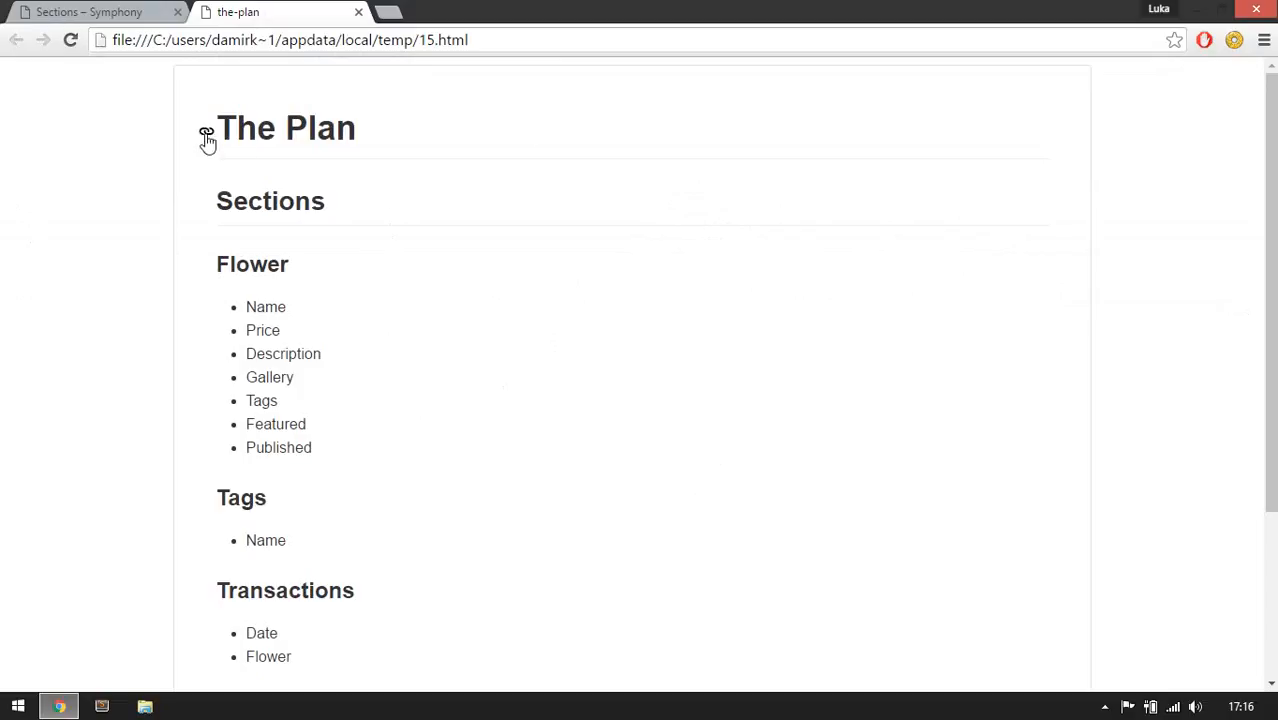
scroll(422, 268, "down", 2)
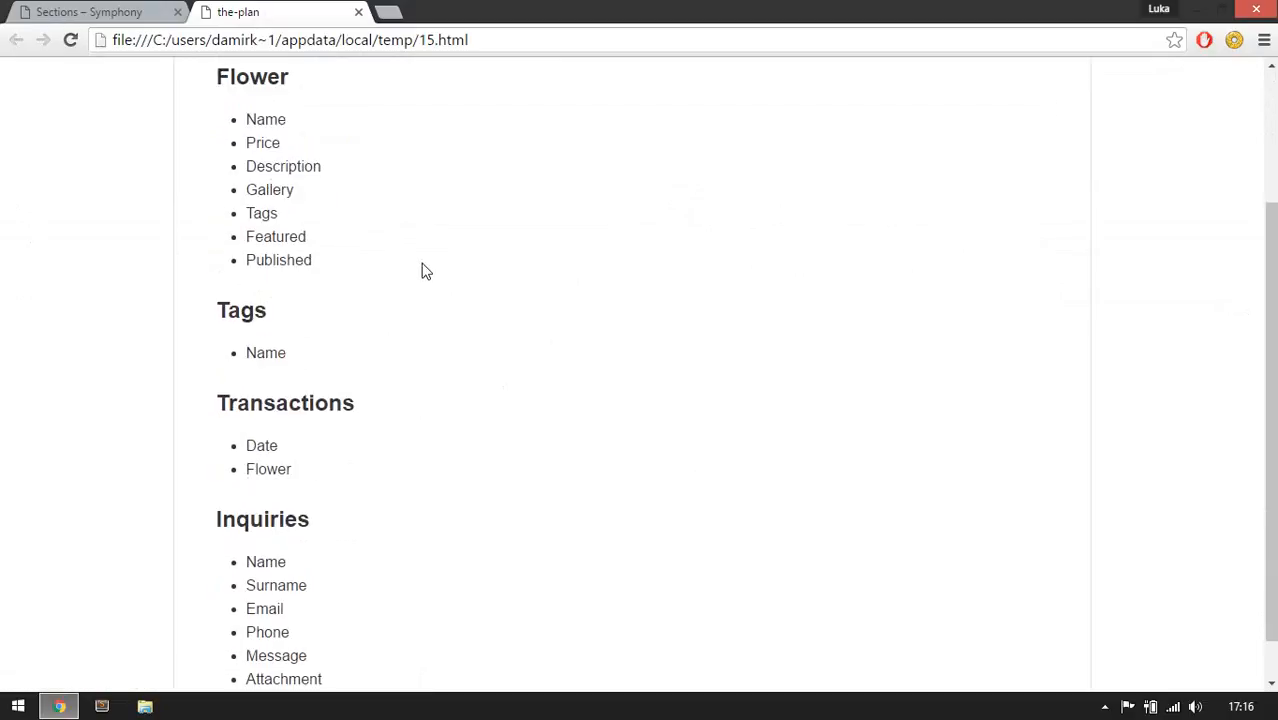
scroll(422, 268, "up", 2)
scroll(422, 268, "down", 2)
scroll(422, 270, "down", 1)
scroll(422, 270, "up", 1)
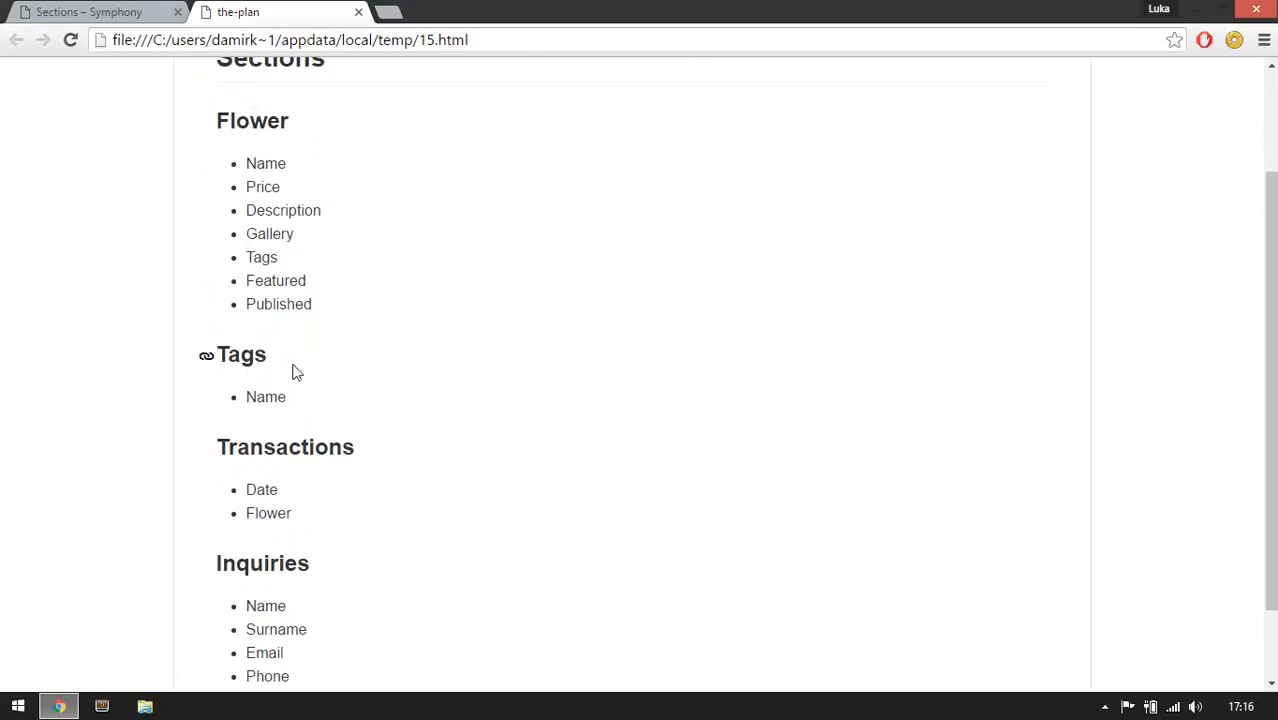
scroll(260, 372, "down", 1)
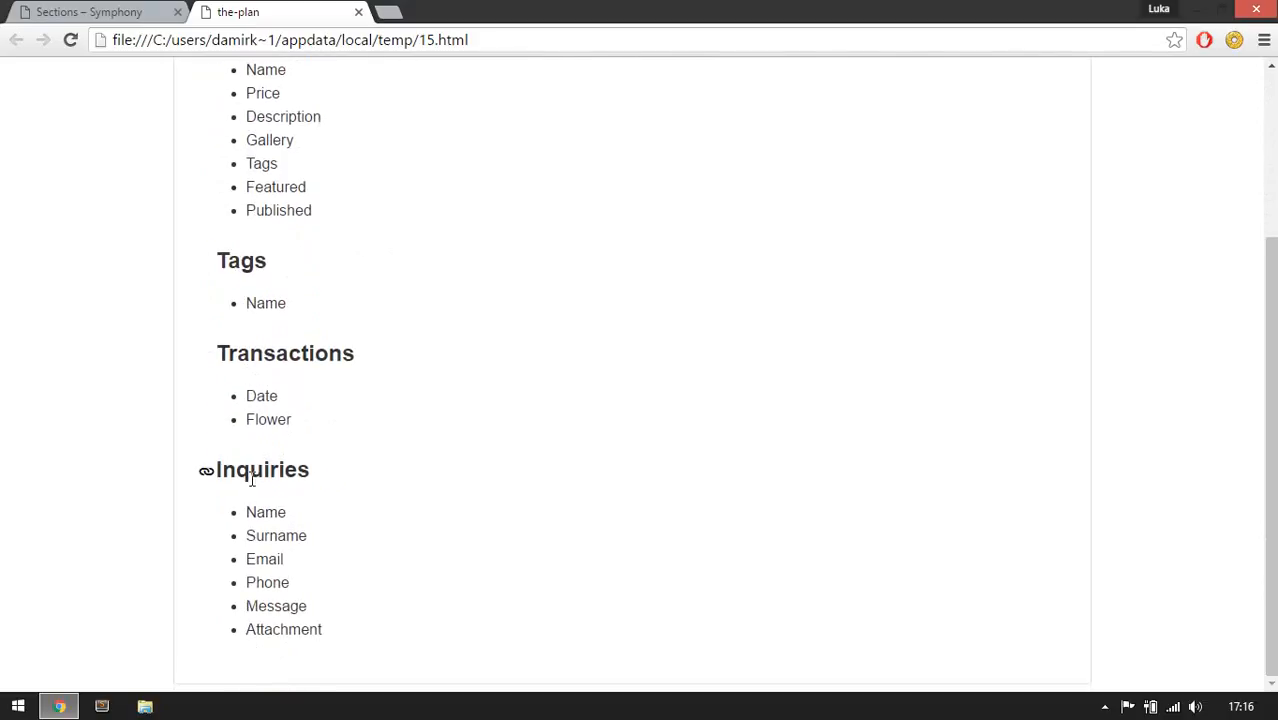
scroll(262, 488, "up", 2)
scroll(326, 400, "down", 1)
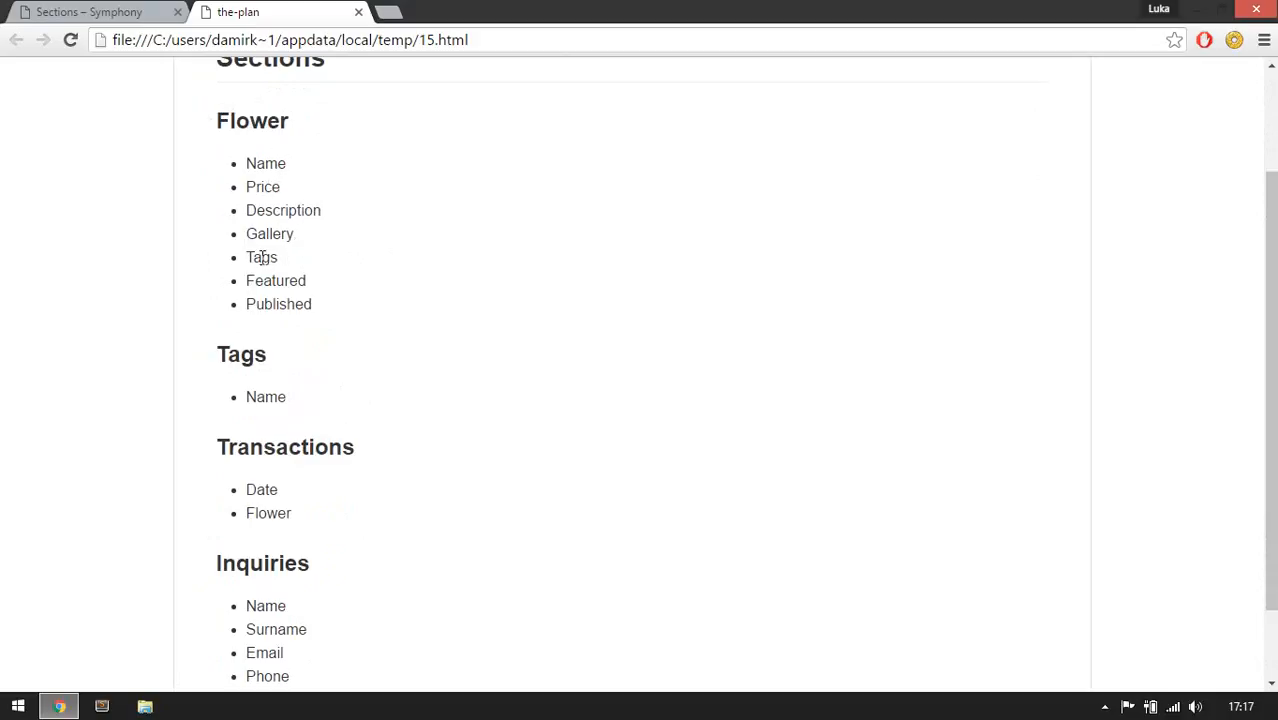
left_click_drag(250, 259, 313, 262)
double_click(275, 282)
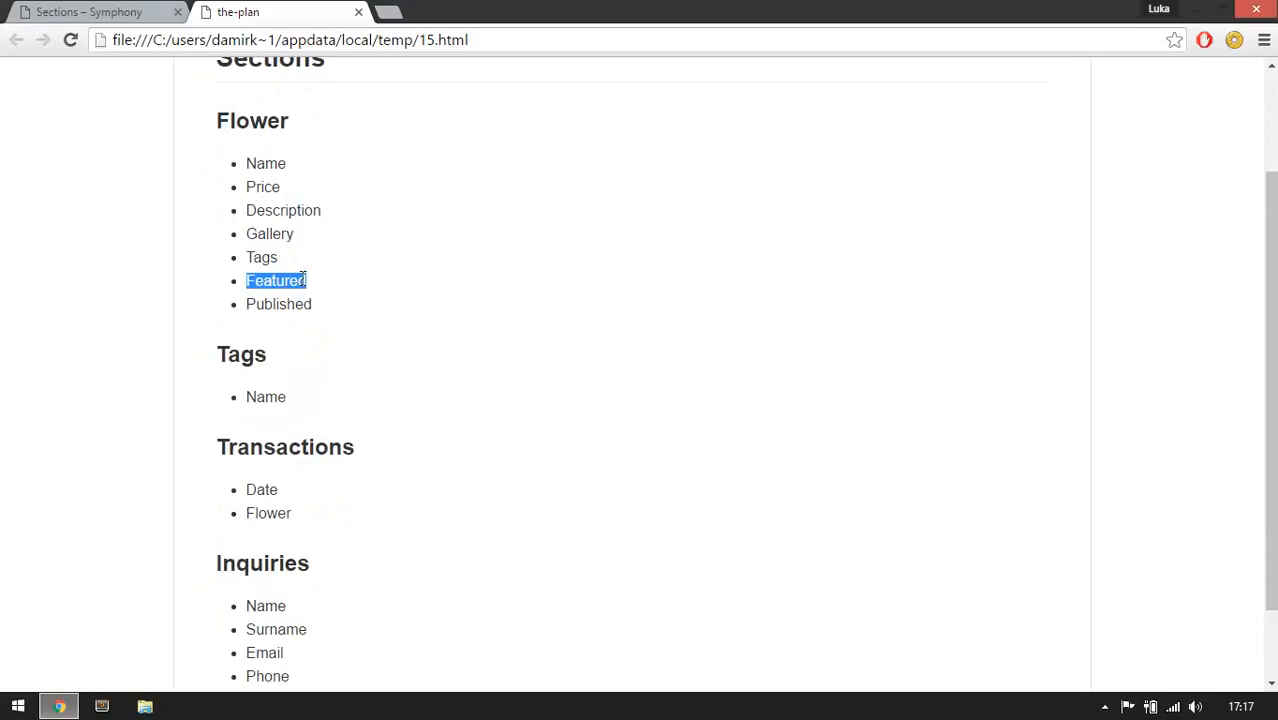
double_click(302, 308)
left_click(305, 345)
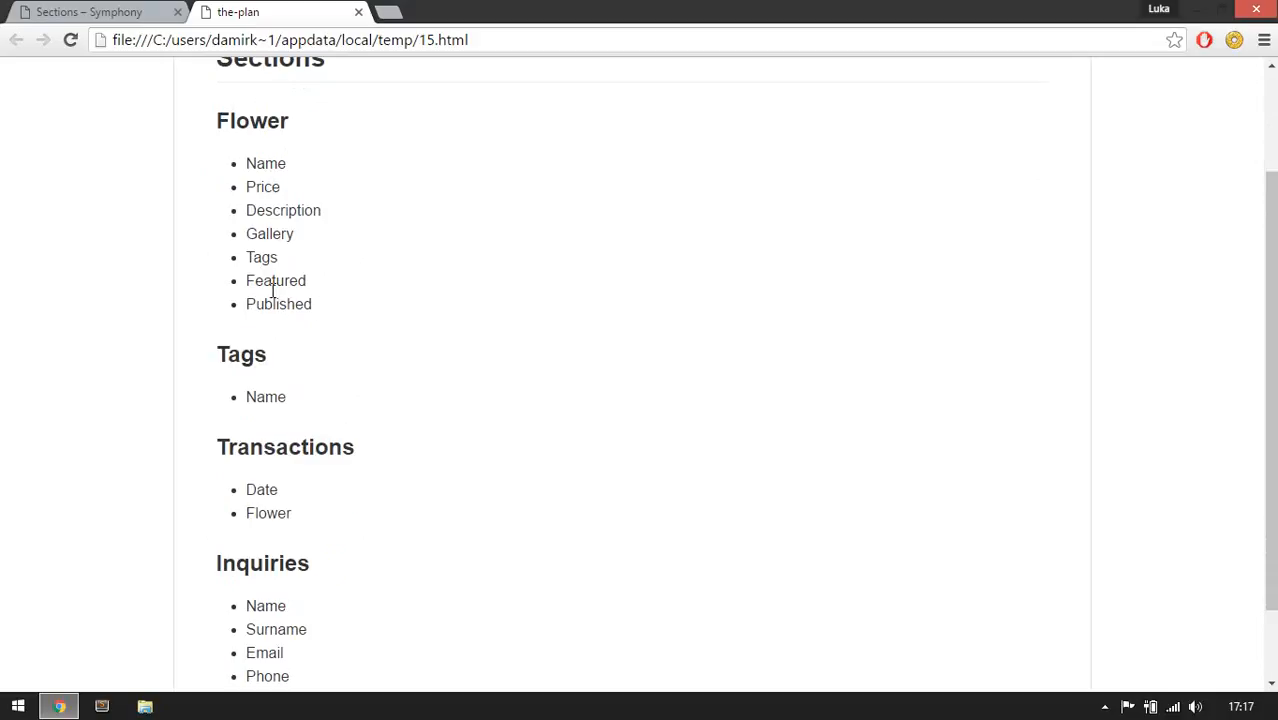
left_click_drag(246, 284, 328, 308)
left_click(330, 312)
scroll(300, 425, "down", 1)
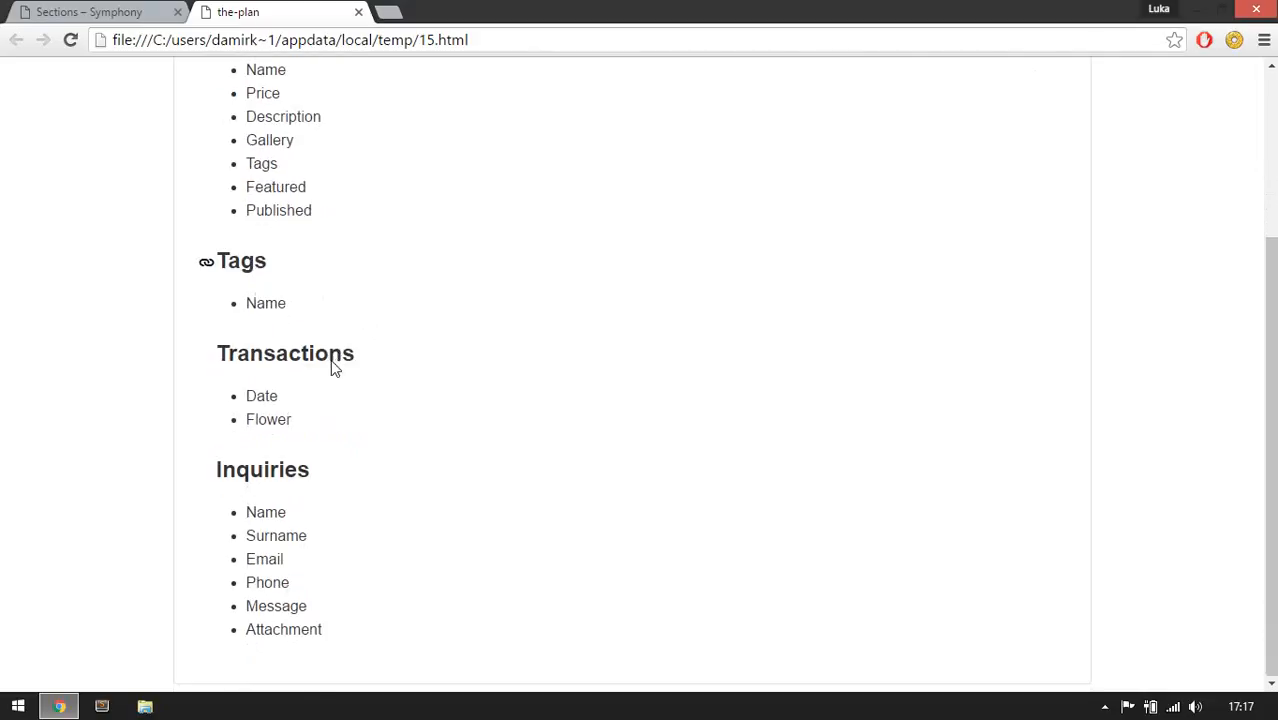
left_click_drag(257, 304, 298, 307)
left_click(305, 315)
left_click_drag(247, 396, 326, 431)
left_click(325, 440)
double_click(266, 606)
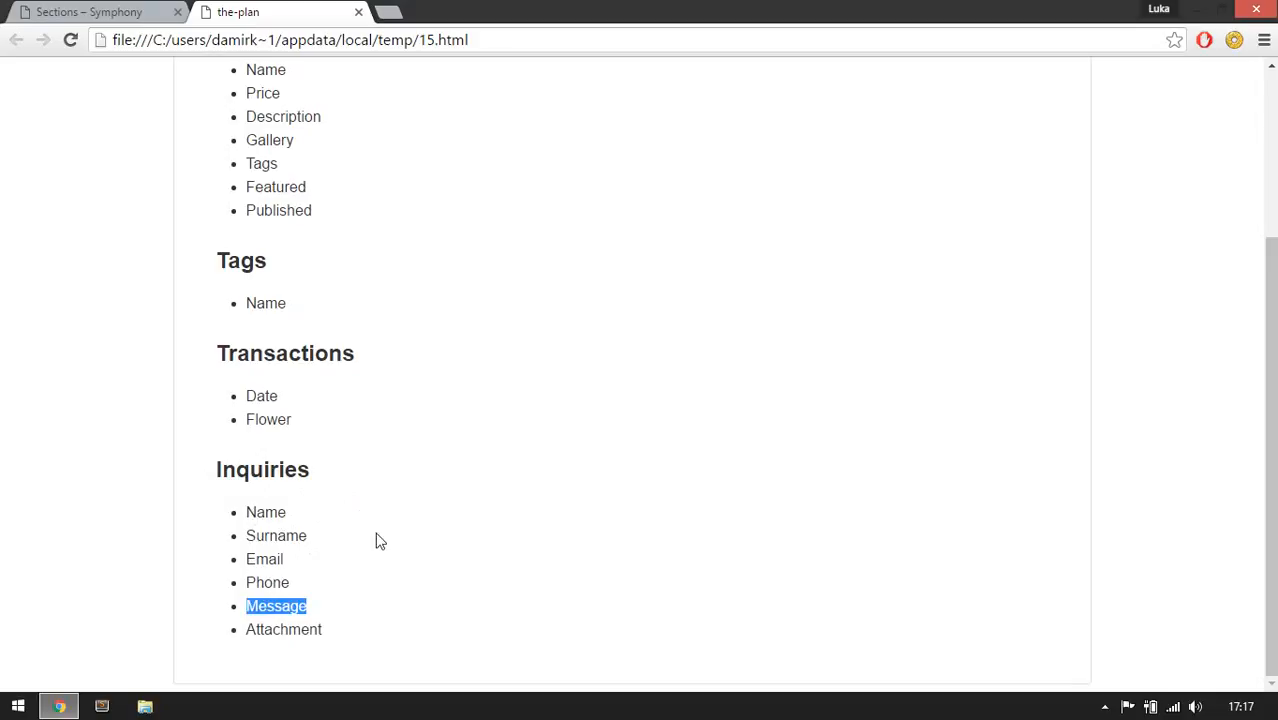
double_click(288, 630)
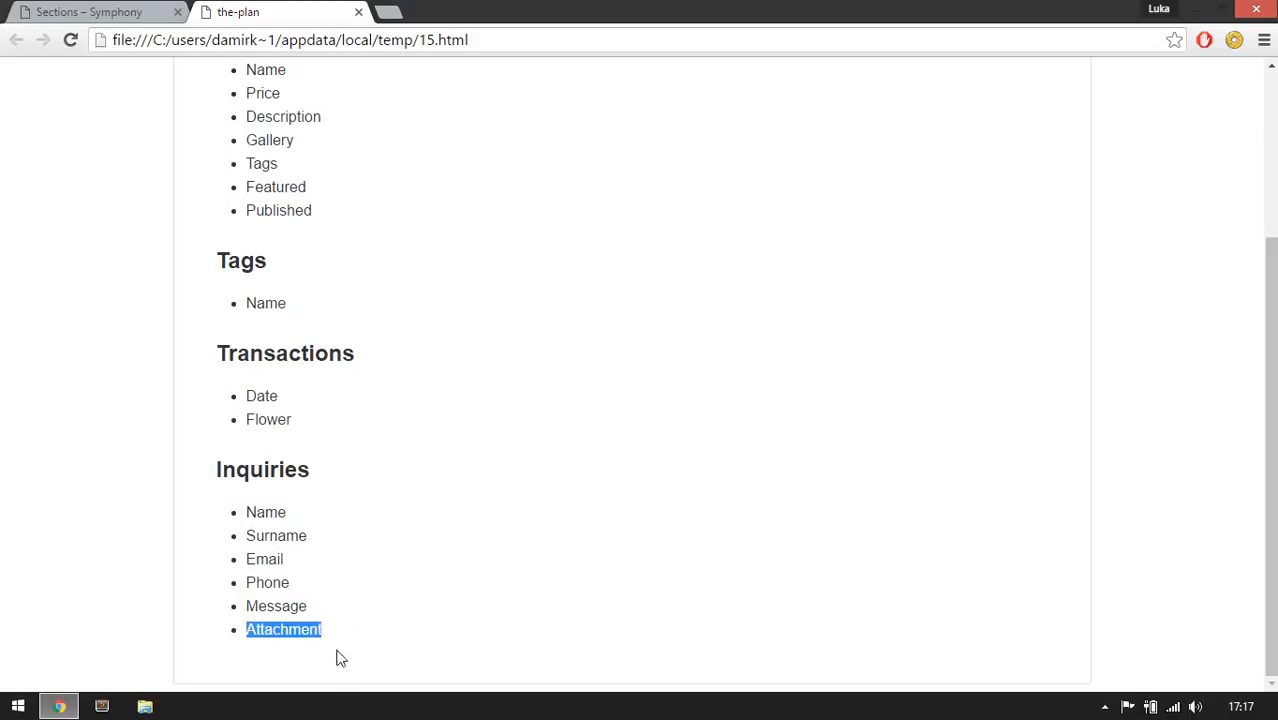
scroll(215, 265, "up", 1)
scroll(222, 268, "up", 2)
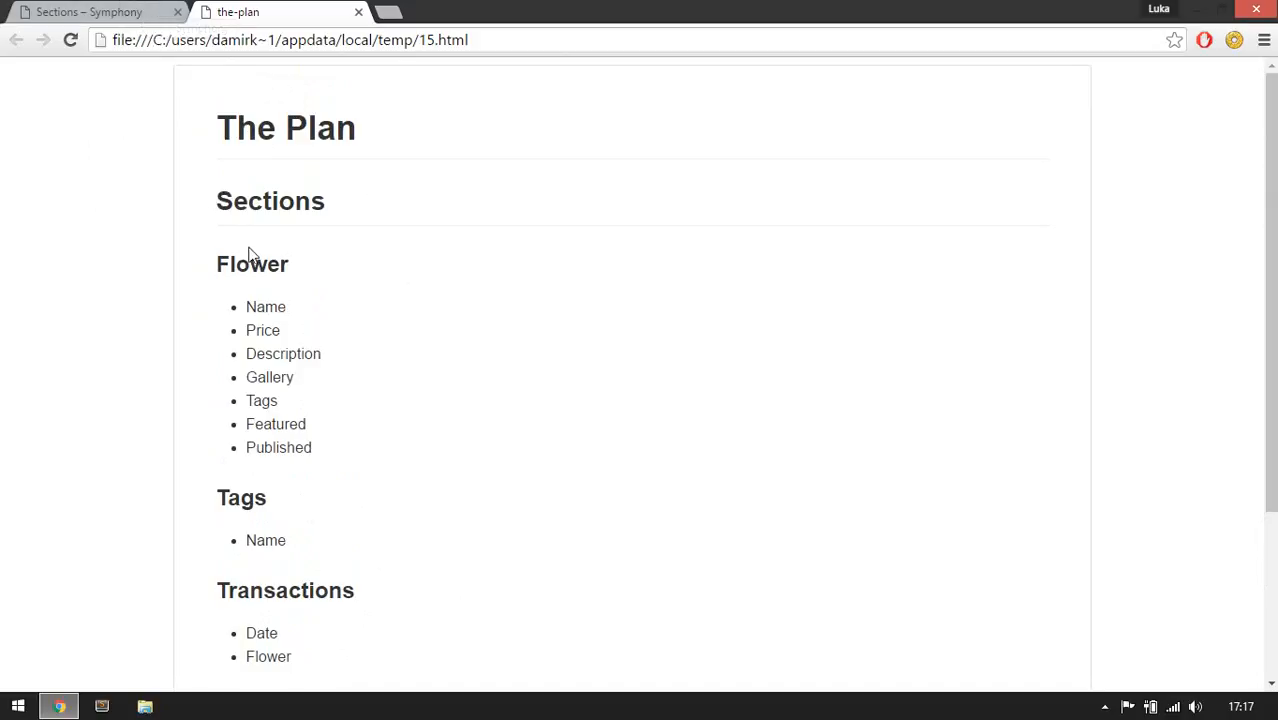
left_click_drag(205, 265, 290, 265)
Start creating a new section named Flowers.
left_click(143, 18)
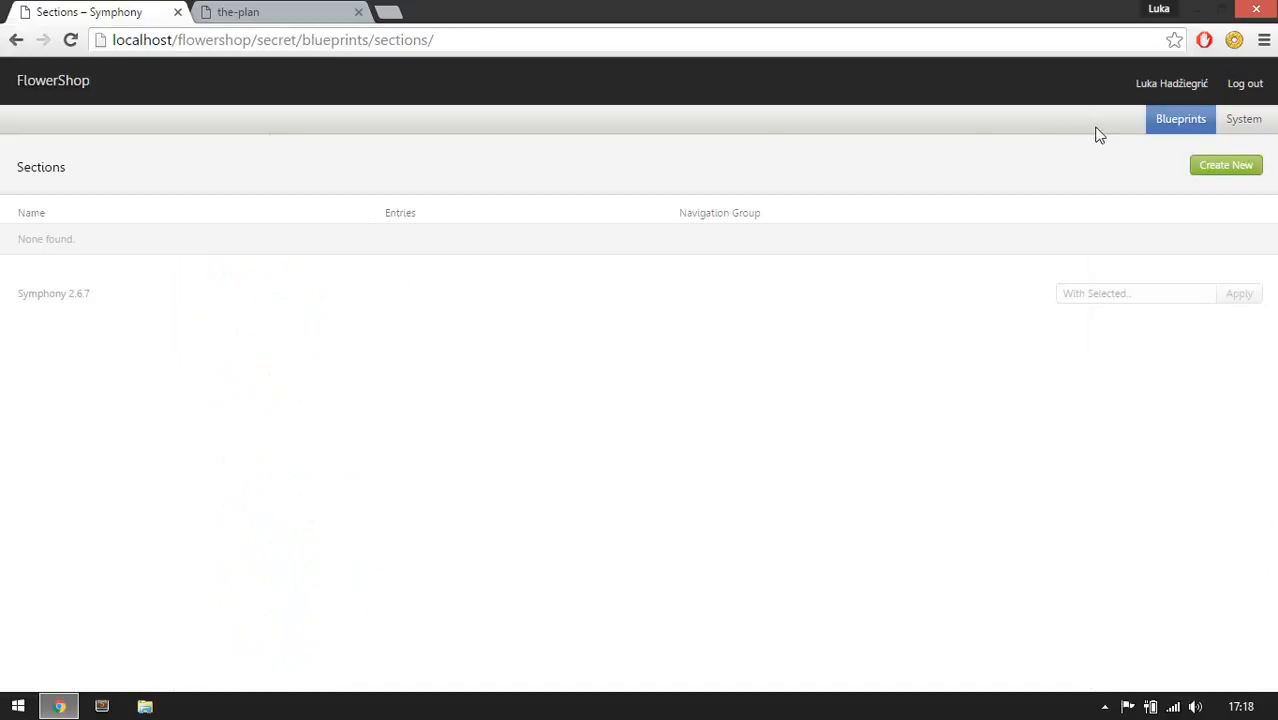
mouse_move(1180, 118)
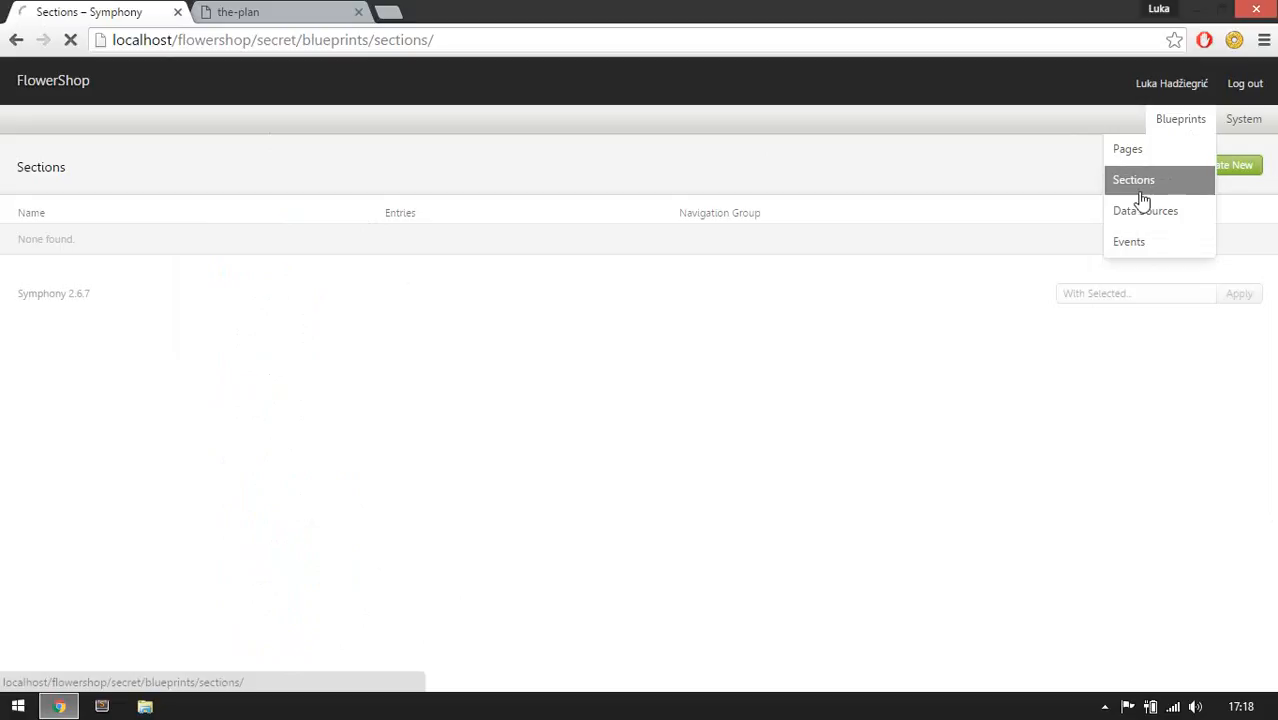
left_click(1134, 190)
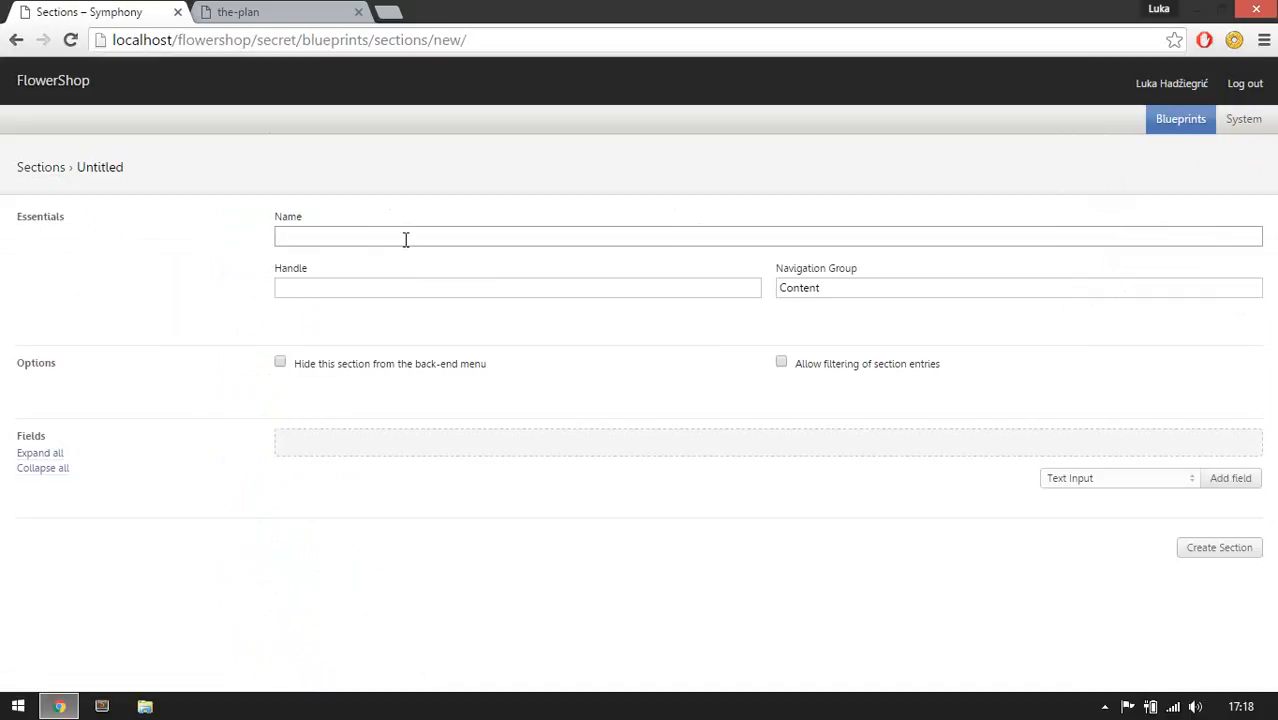
type("Flowers")
key("Tab")
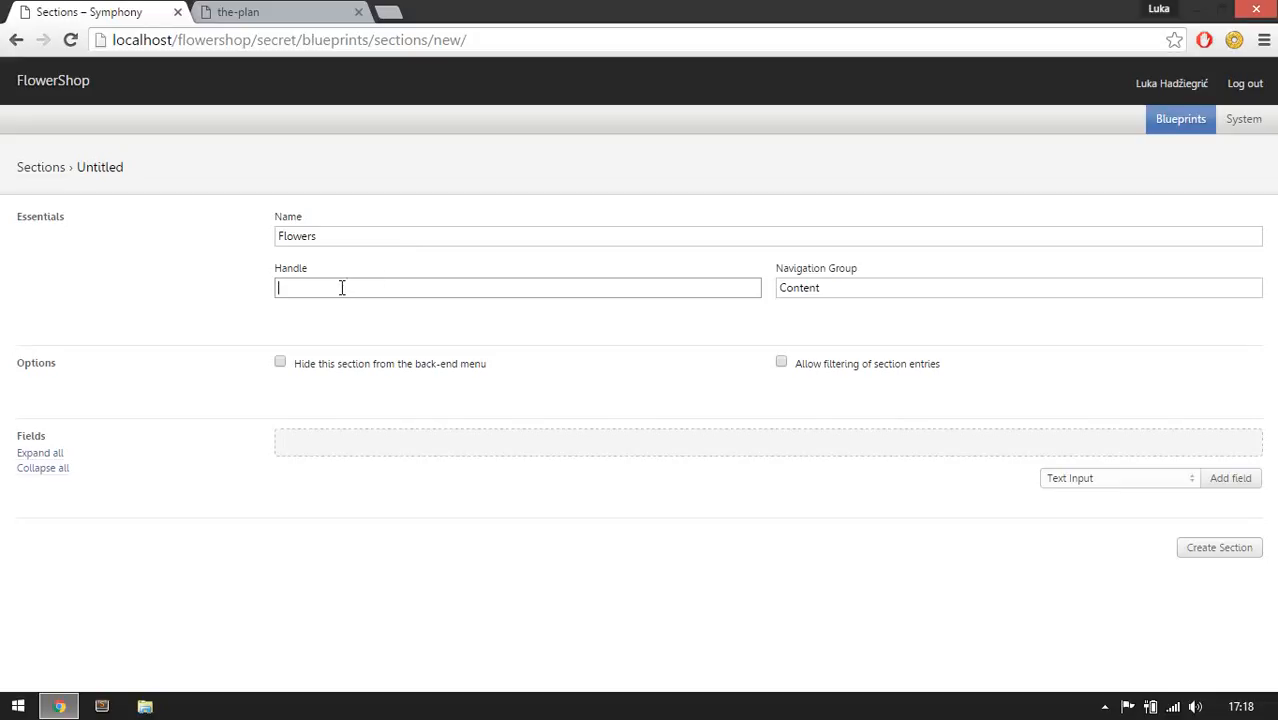
left_click_drag(322, 238, 271, 242)
left_click(302, 285)
type("aslkdfjj-saljfdsal-")
key("ctrl+a")
key("BackSpace")
key("BackSpace")
key("BackSpace")
type("ccc-adfgffsadgfb")
key("ctrl+a")
key("BackSpace")
left_click(863, 298)
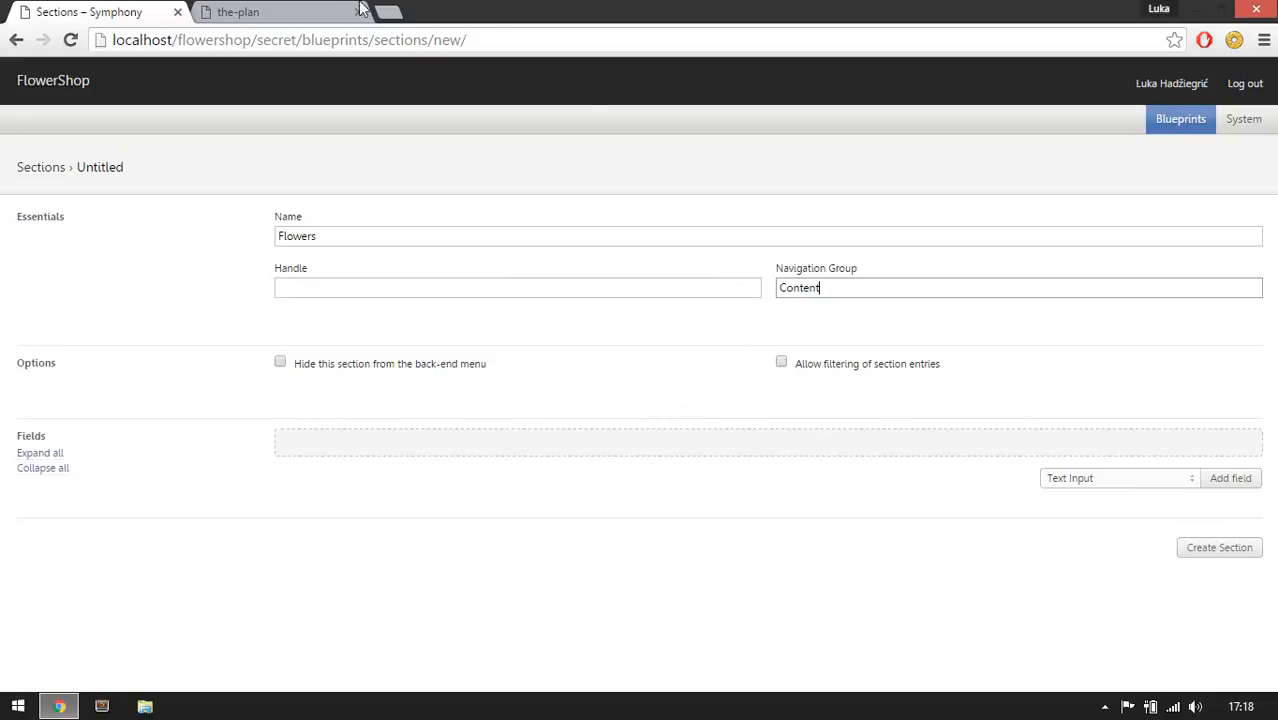
Add a required Text Input field labelled Name to the section.
left_click(324, 11)
left_click(370, 274)
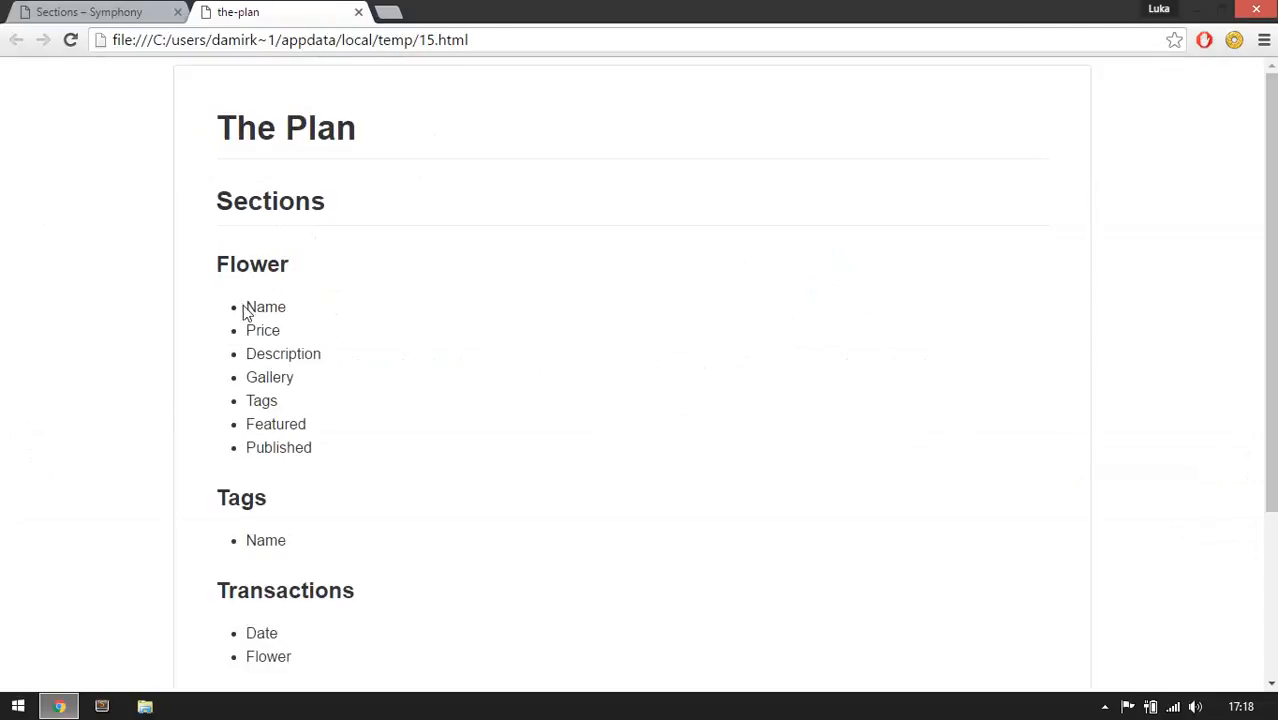
left_click_drag(246, 308, 287, 310)
left_click(137, 18)
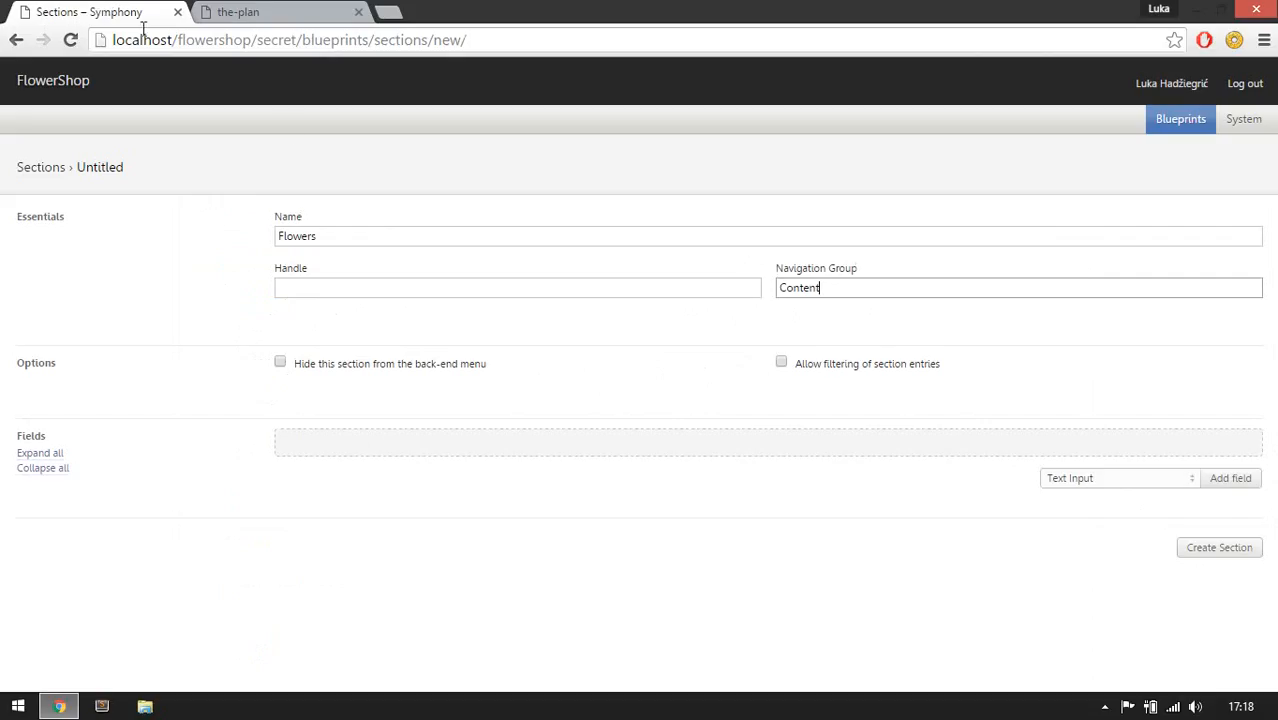
left_click(1235, 483)
scroll(688, 457, "down", 2)
left_click(551, 368)
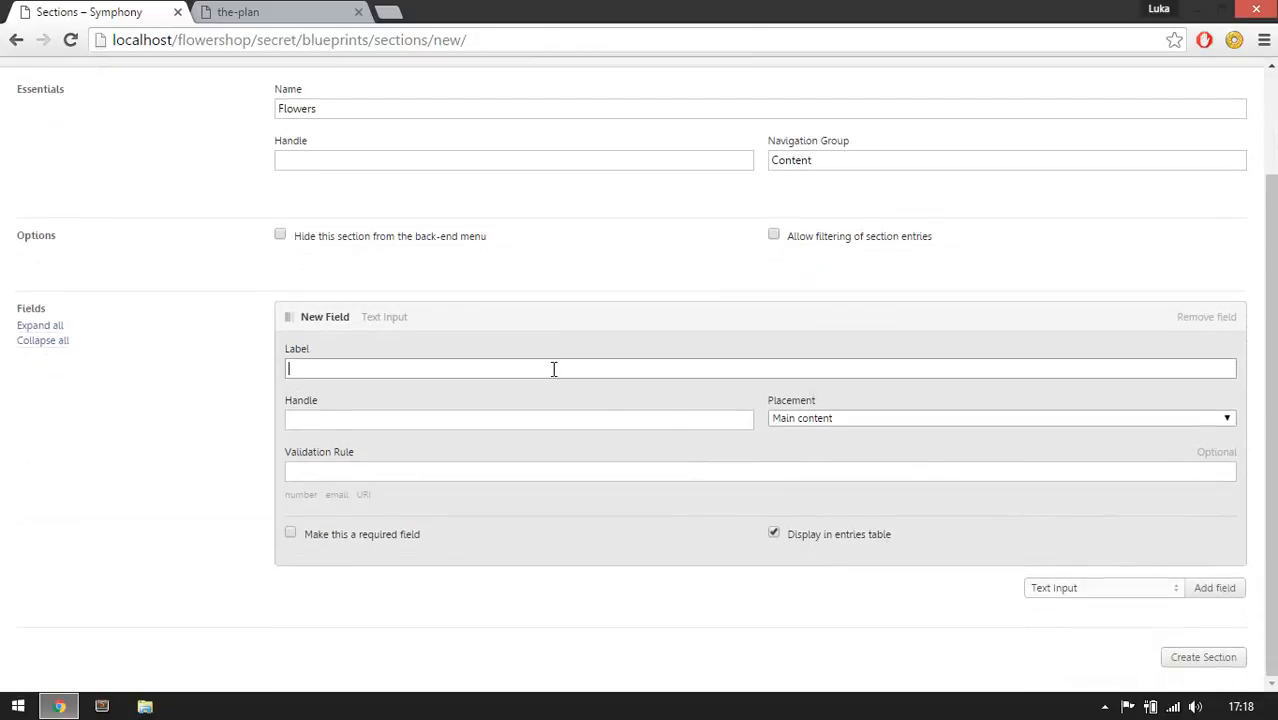
key("Down")
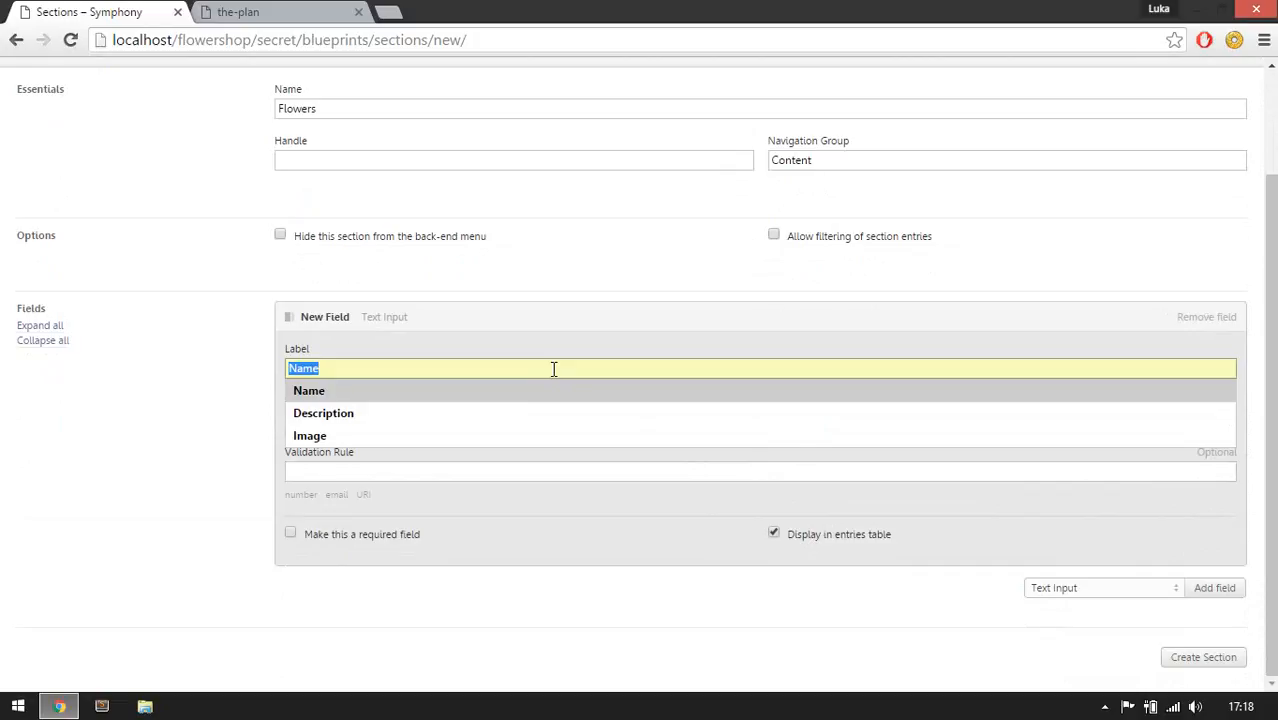
key("Return")
left_click(510, 418)
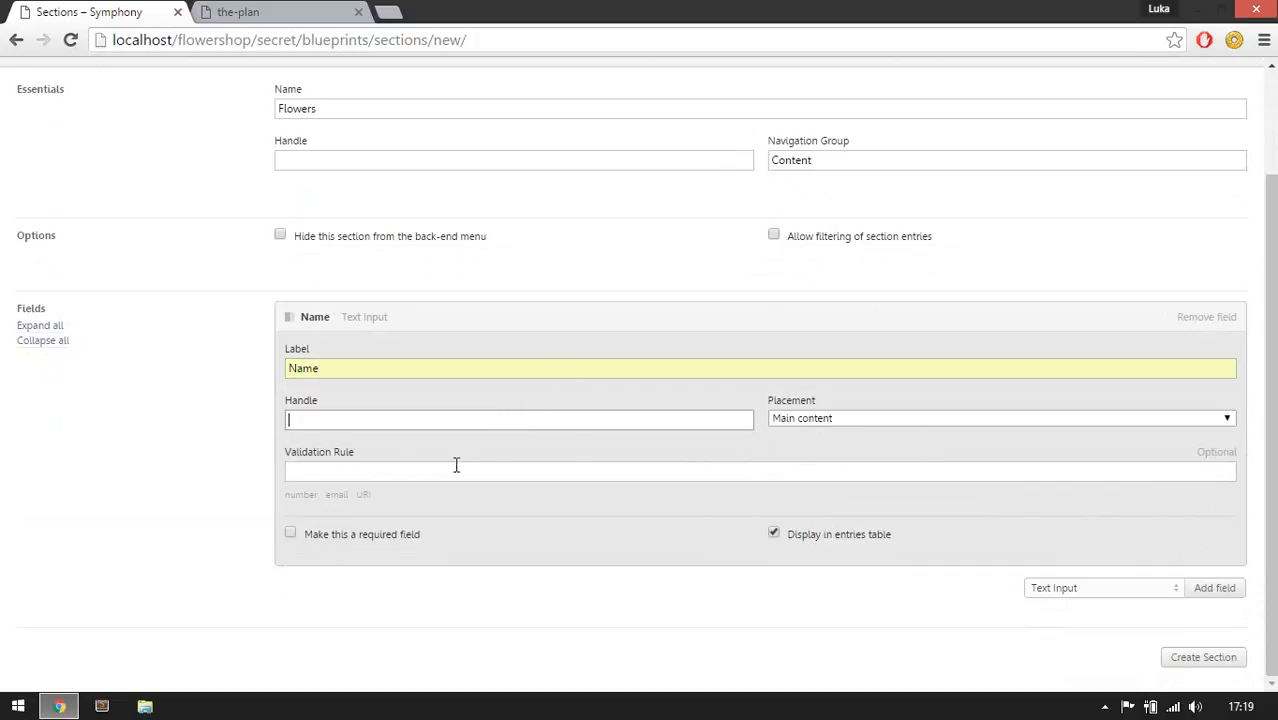
left_click(331, 469)
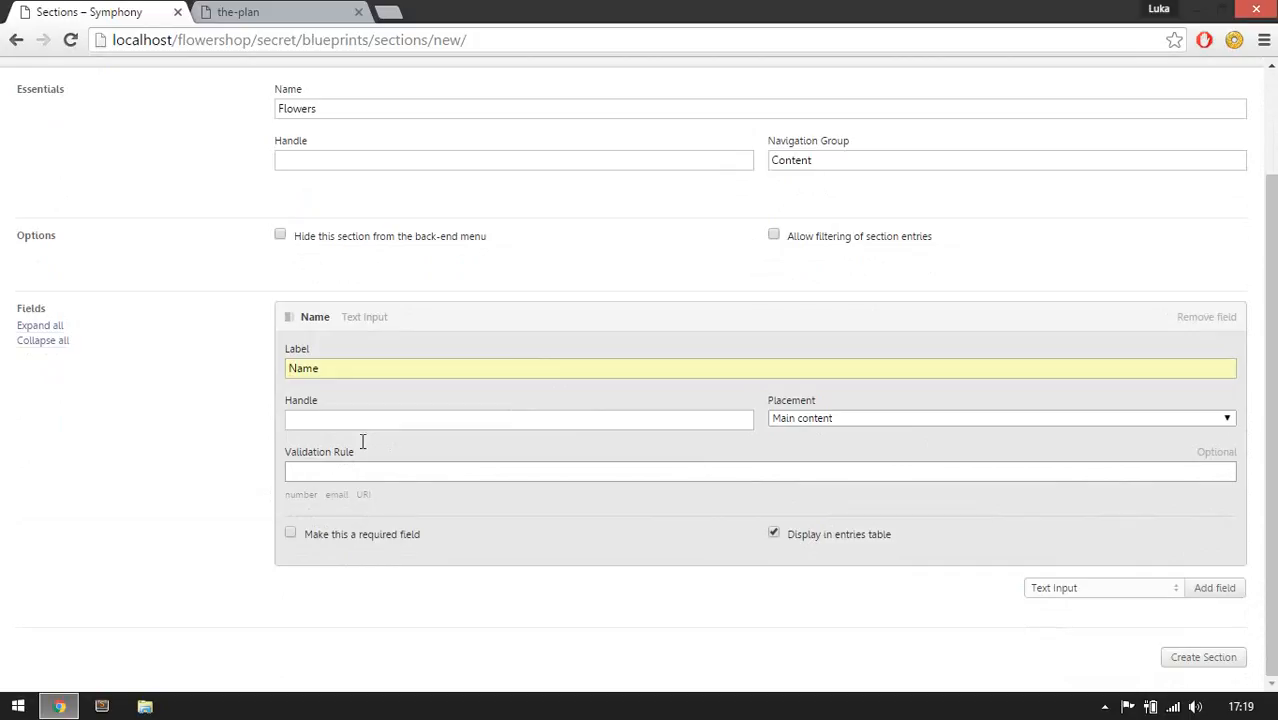
left_click(344, 536)
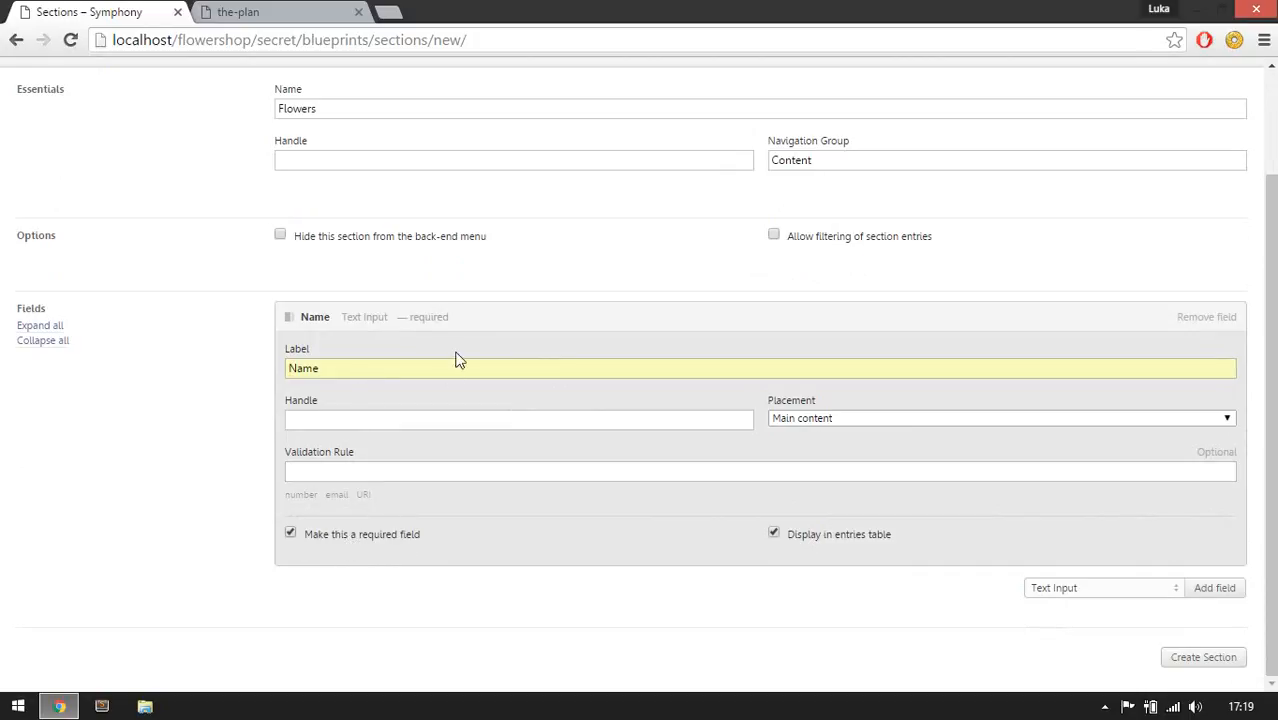
Add a required Text Input field labelled Price with the number validation rule.
left_click(265, 9)
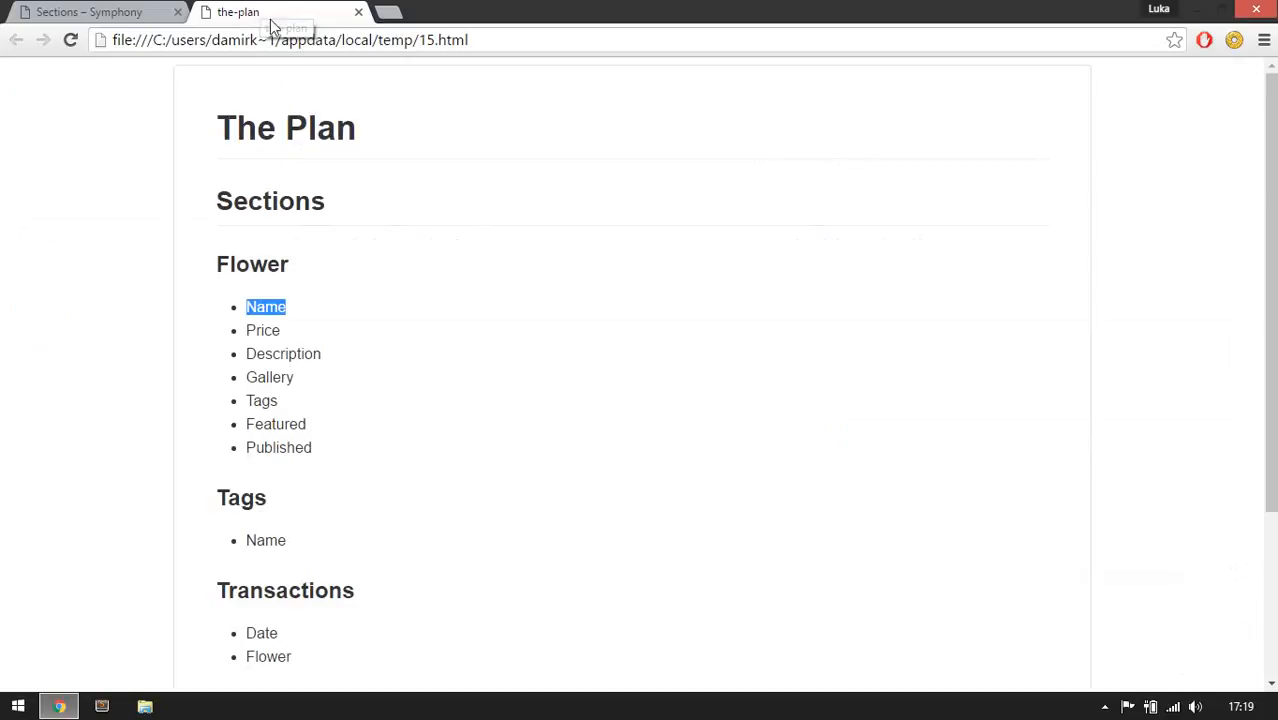
left_click(150, 11)
left_click(493, 322)
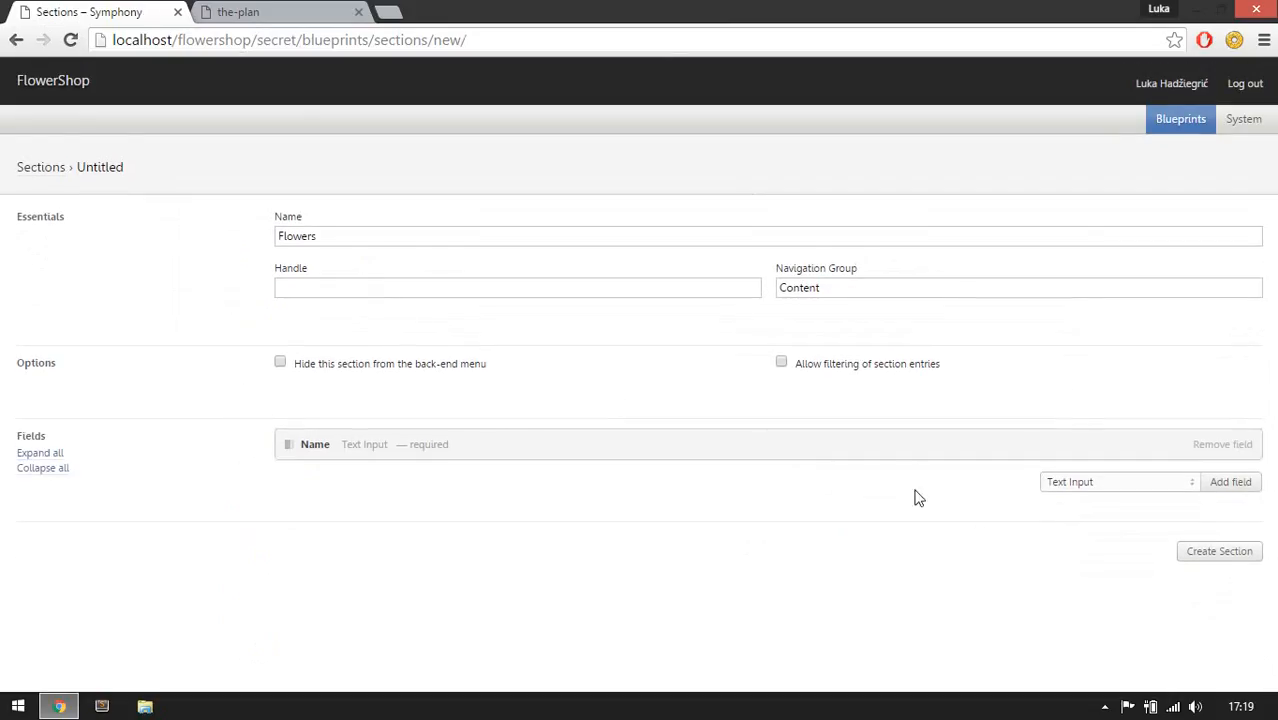
left_click(1233, 485)
type("Price")
left_click(587, 573)
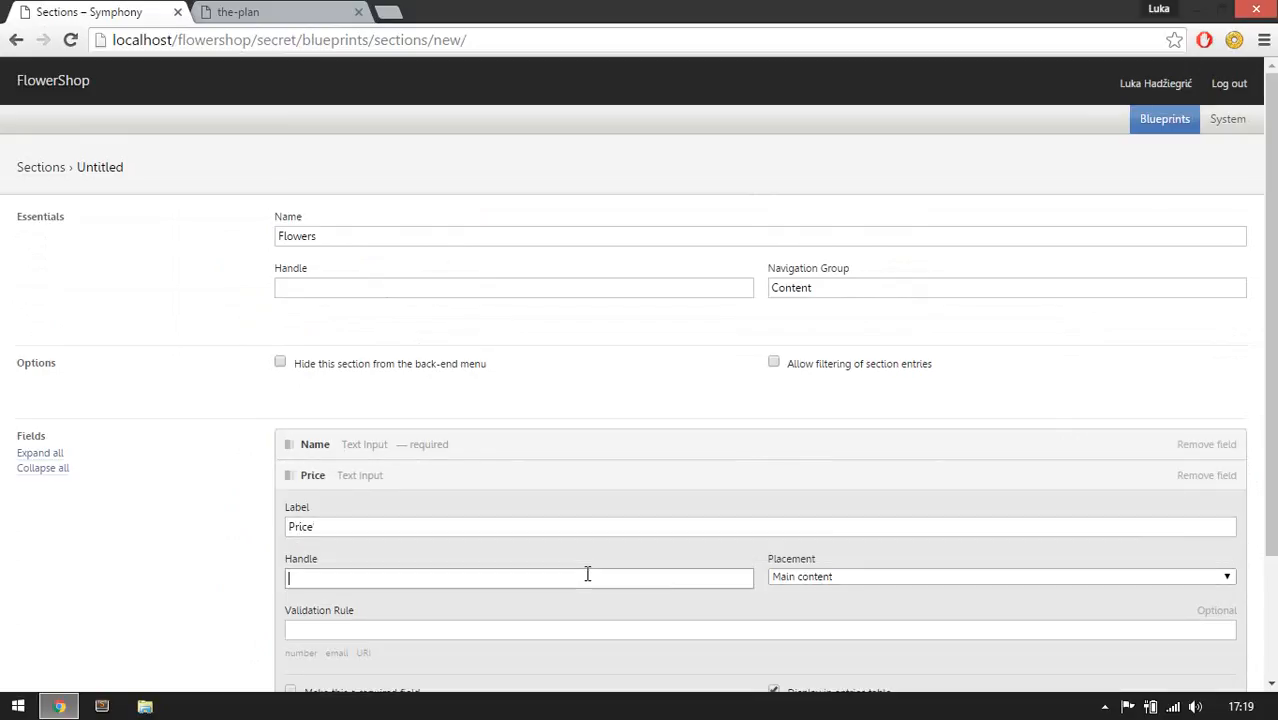
scroll(587, 573, "down", 3)
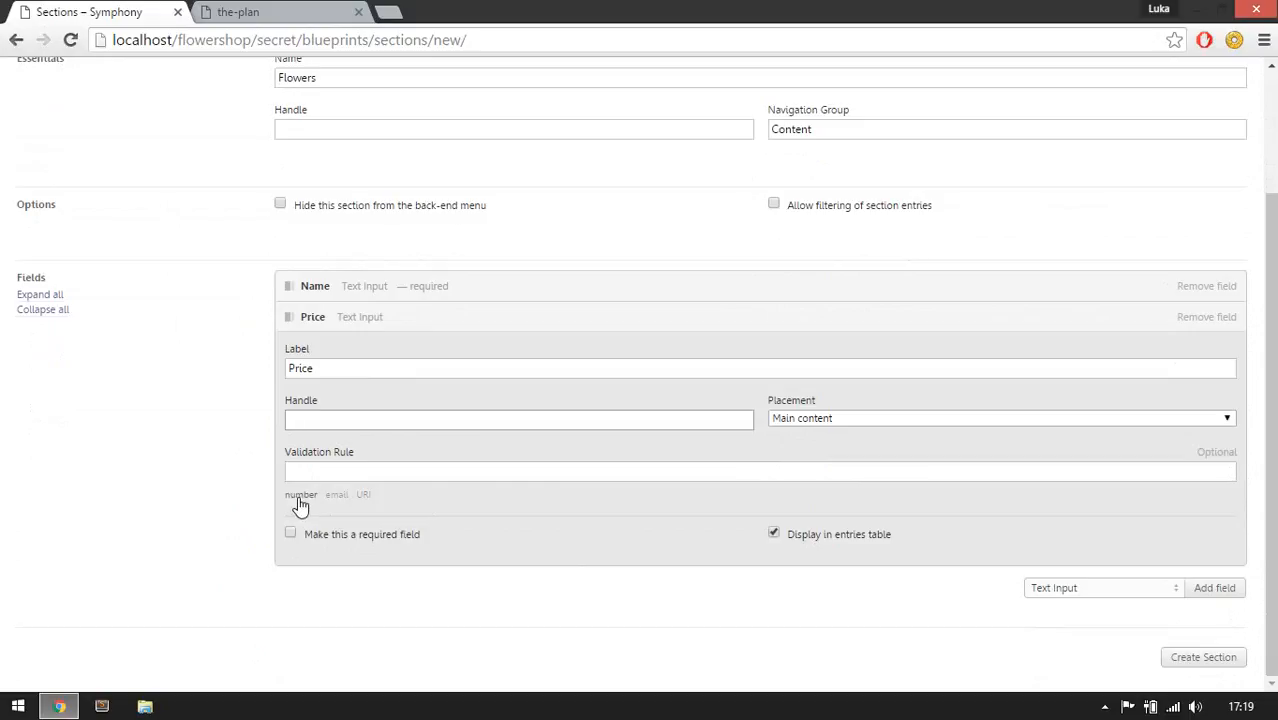
left_click(301, 500)
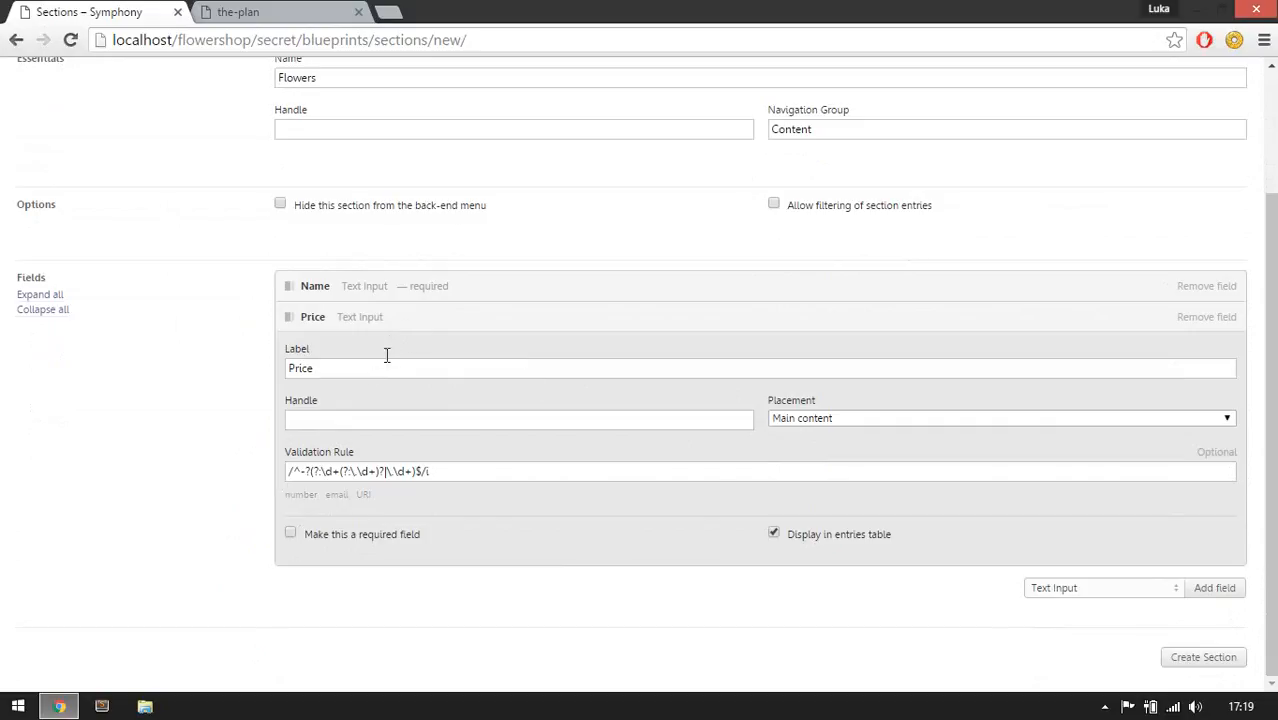
left_click(356, 535)
left_click(625, 326)
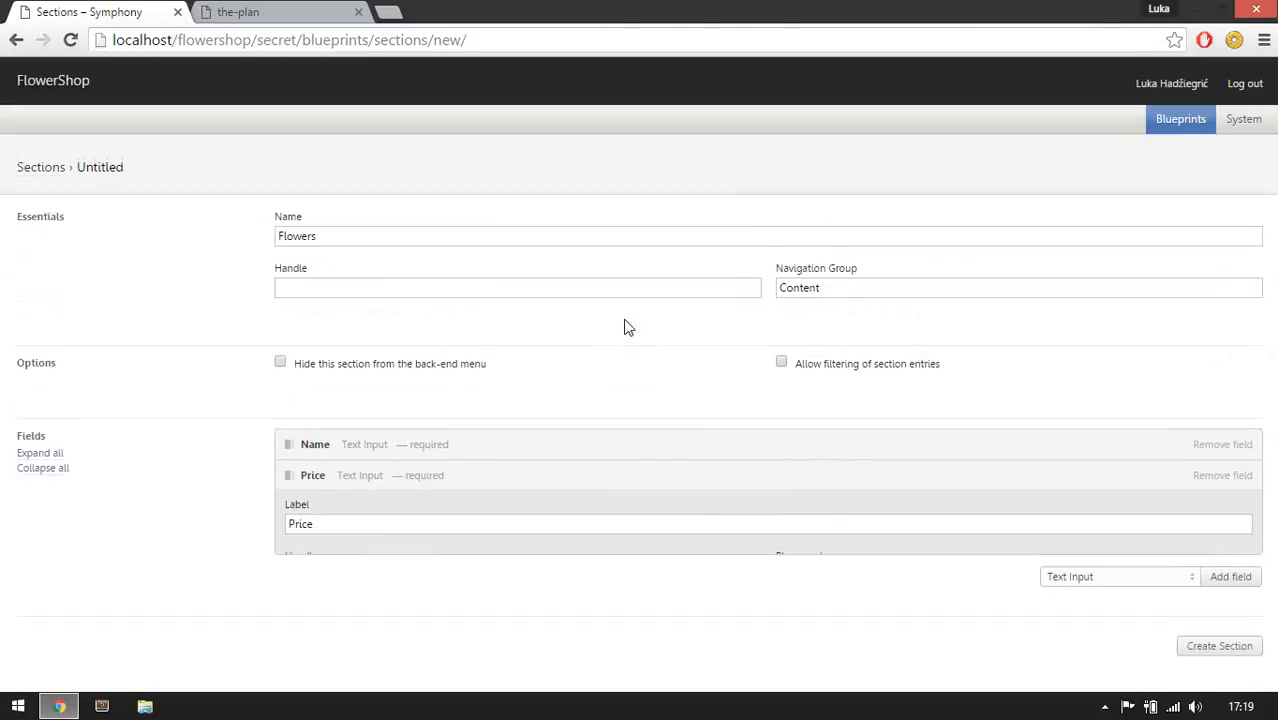
Add a required Textarea field labelled Description to the section, checking the plan's field list first.
left_click(258, 9)
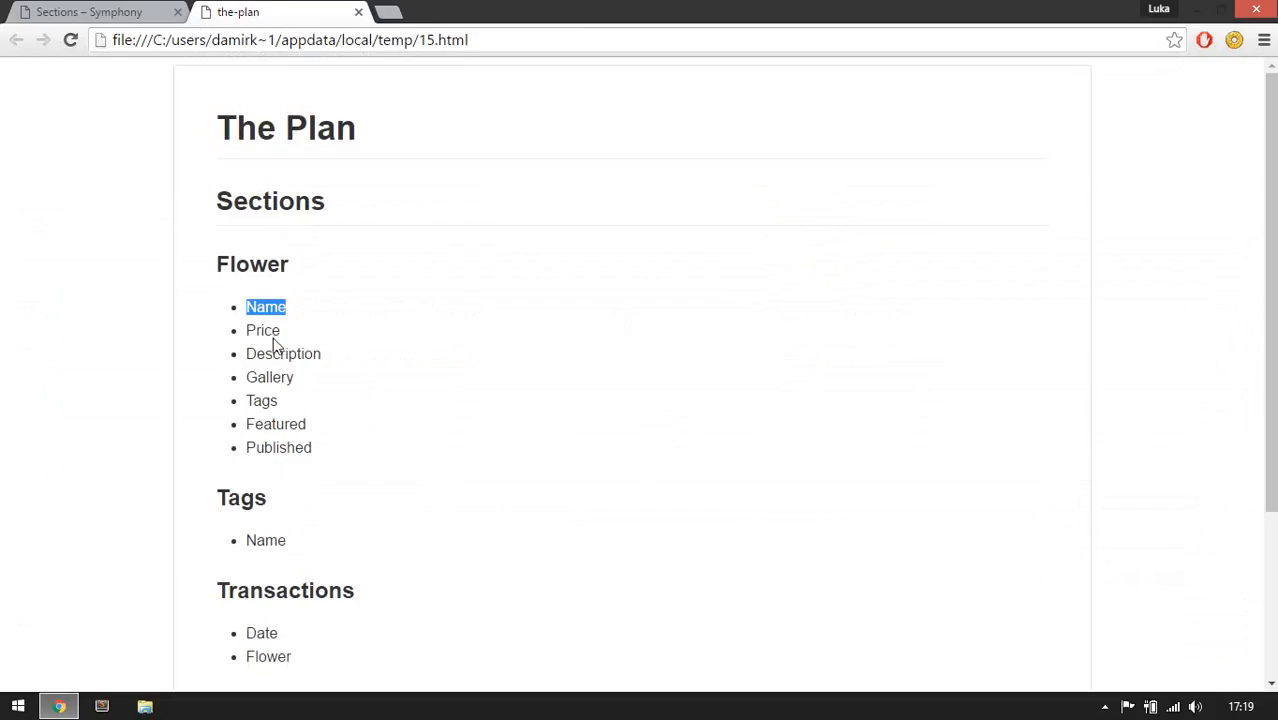
left_click(116, 8)
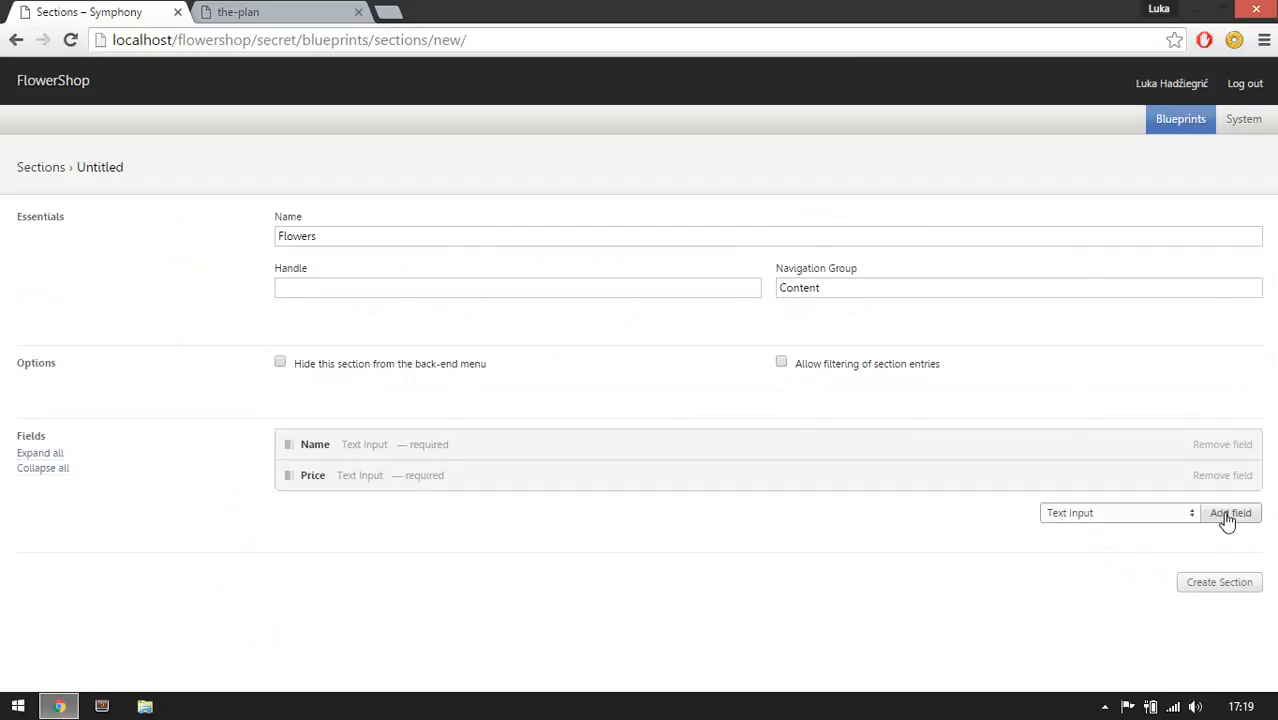
left_click(1116, 518)
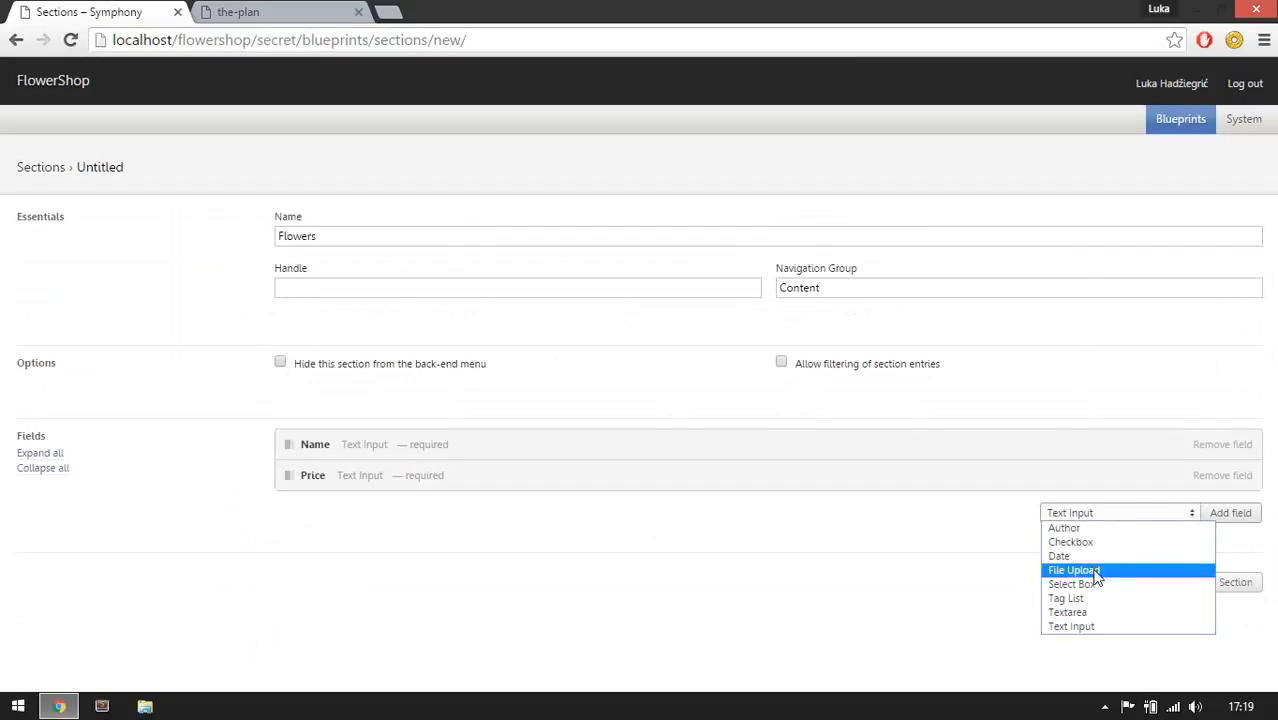
left_click(1098, 613)
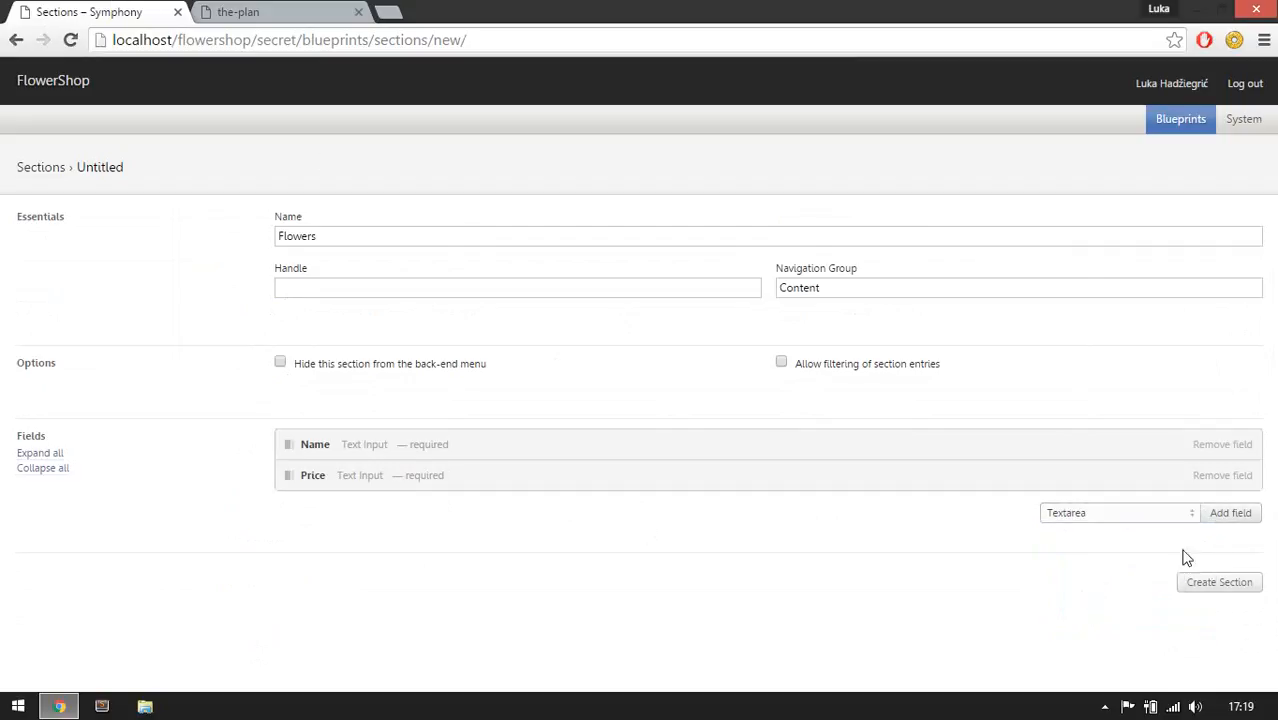
left_click(1228, 513)
scroll(740, 545, "down", 2)
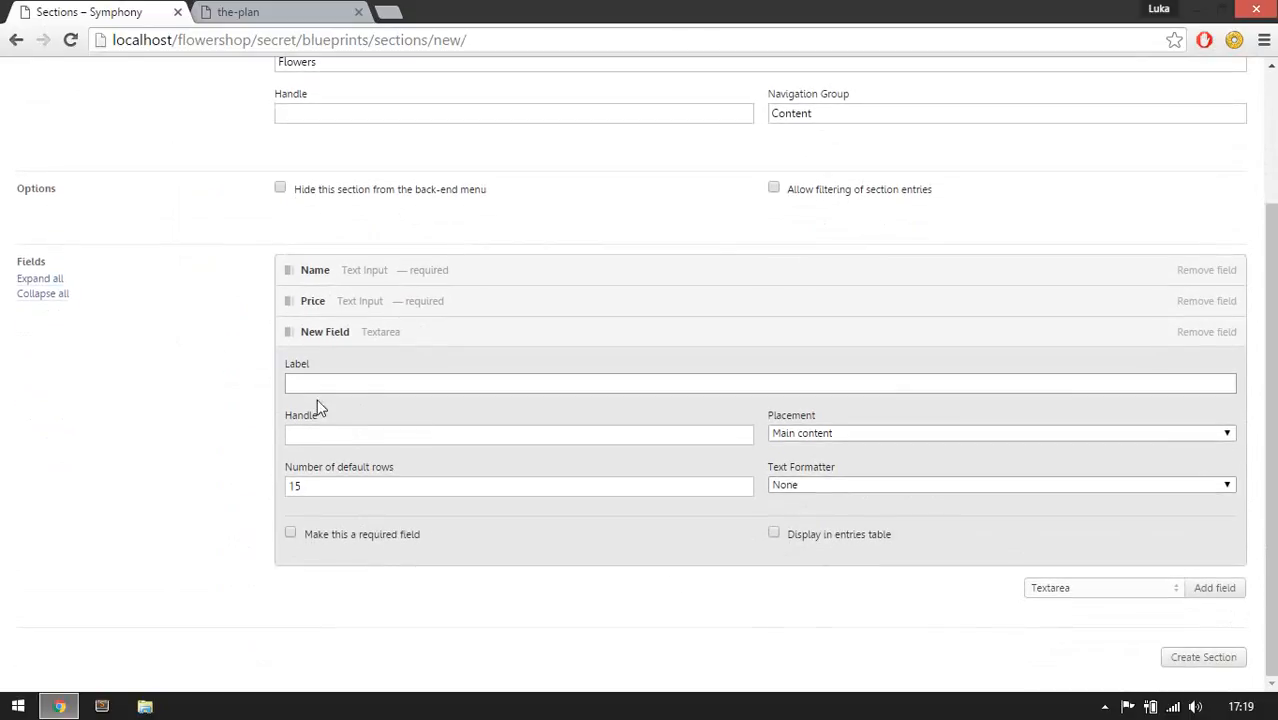
left_click(364, 440)
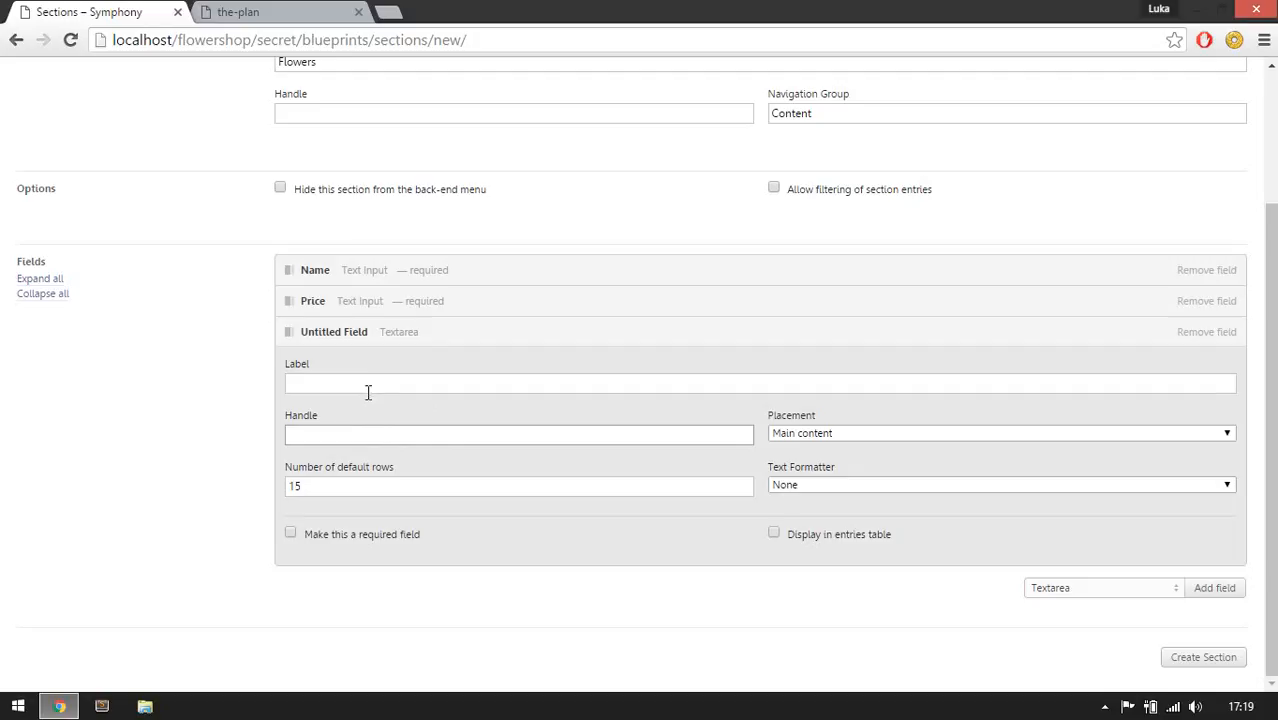
left_click(440, 384)
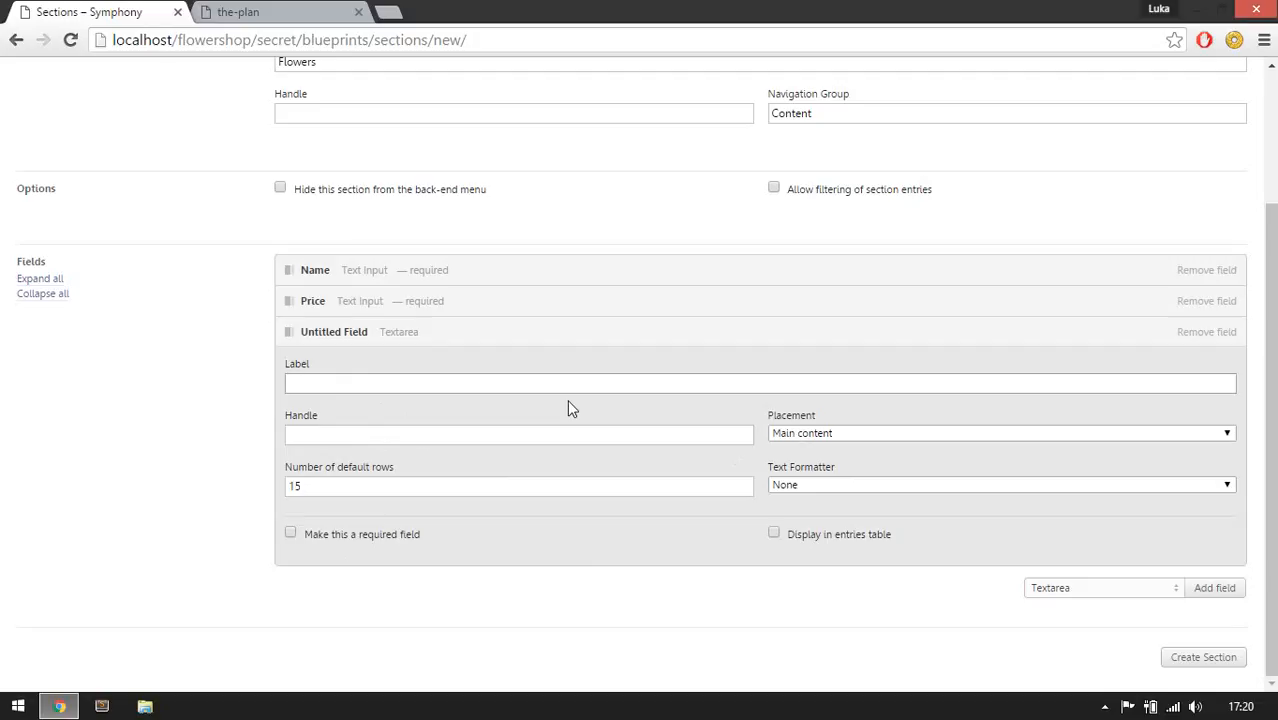
type("Des")
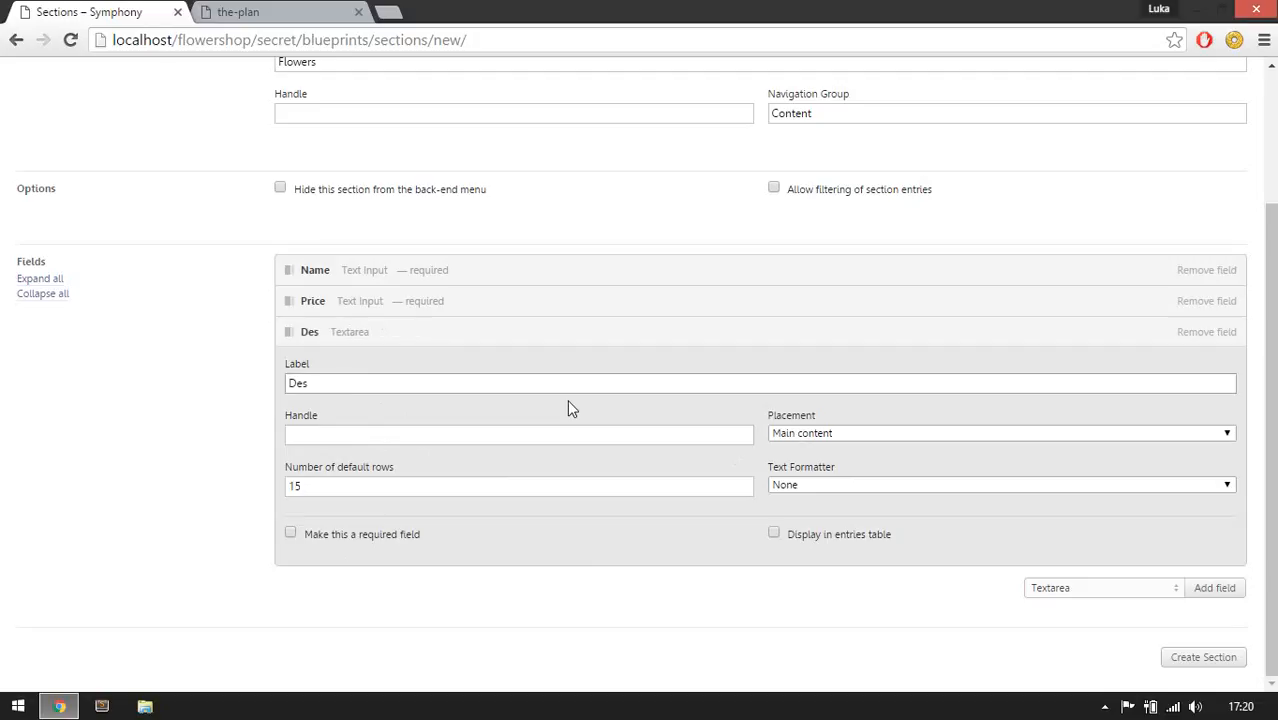
type("cription")
key("Tab")
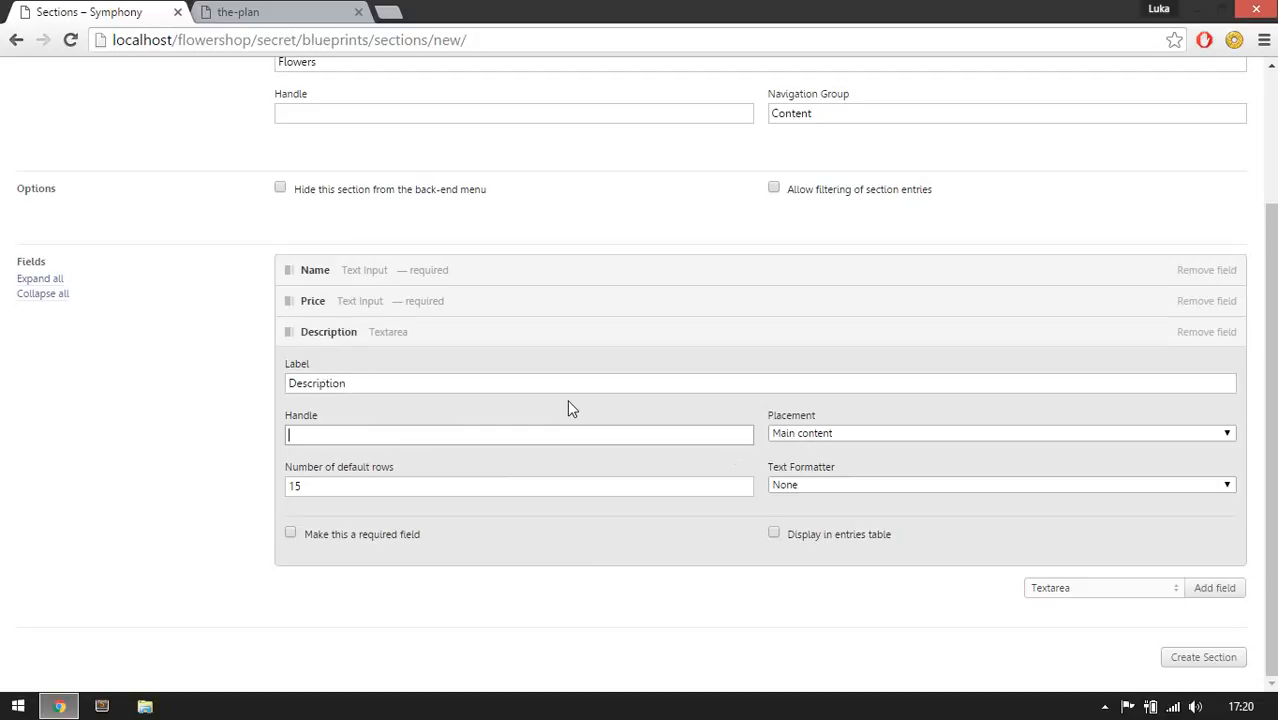
left_click(398, 541)
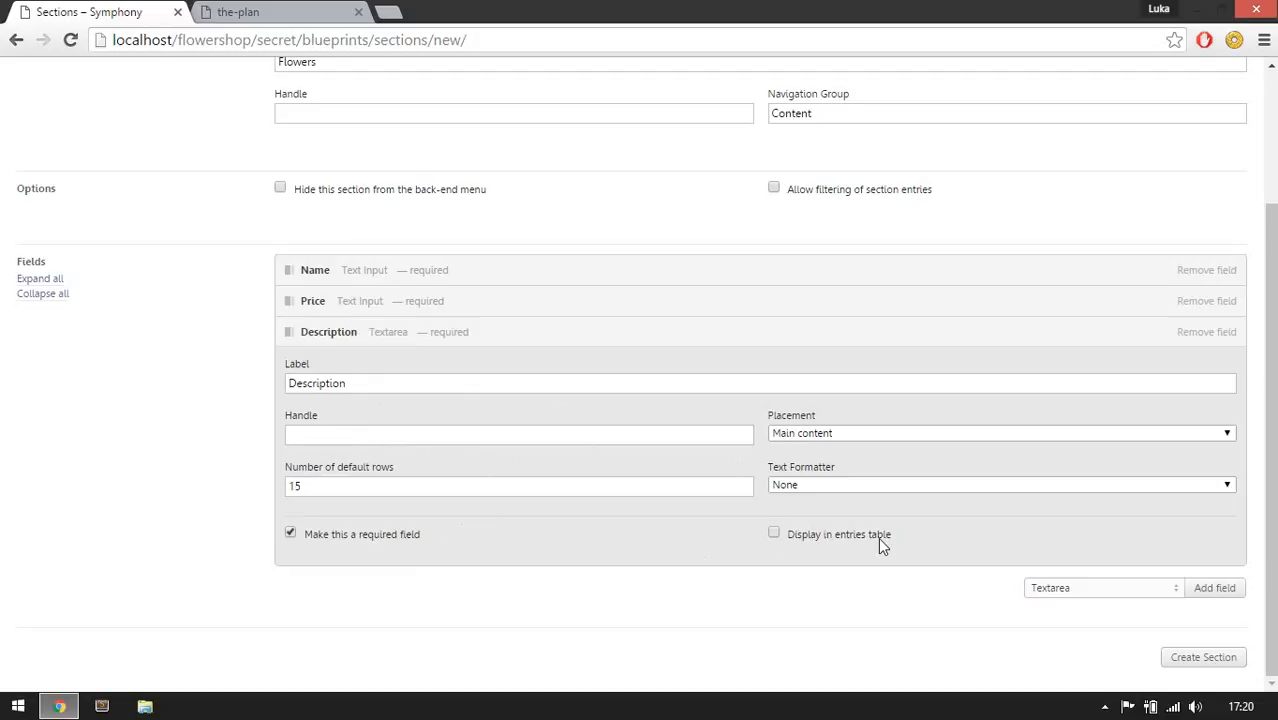
Review the Price field's settings and collapse the open field panels.
left_click(644, 305)
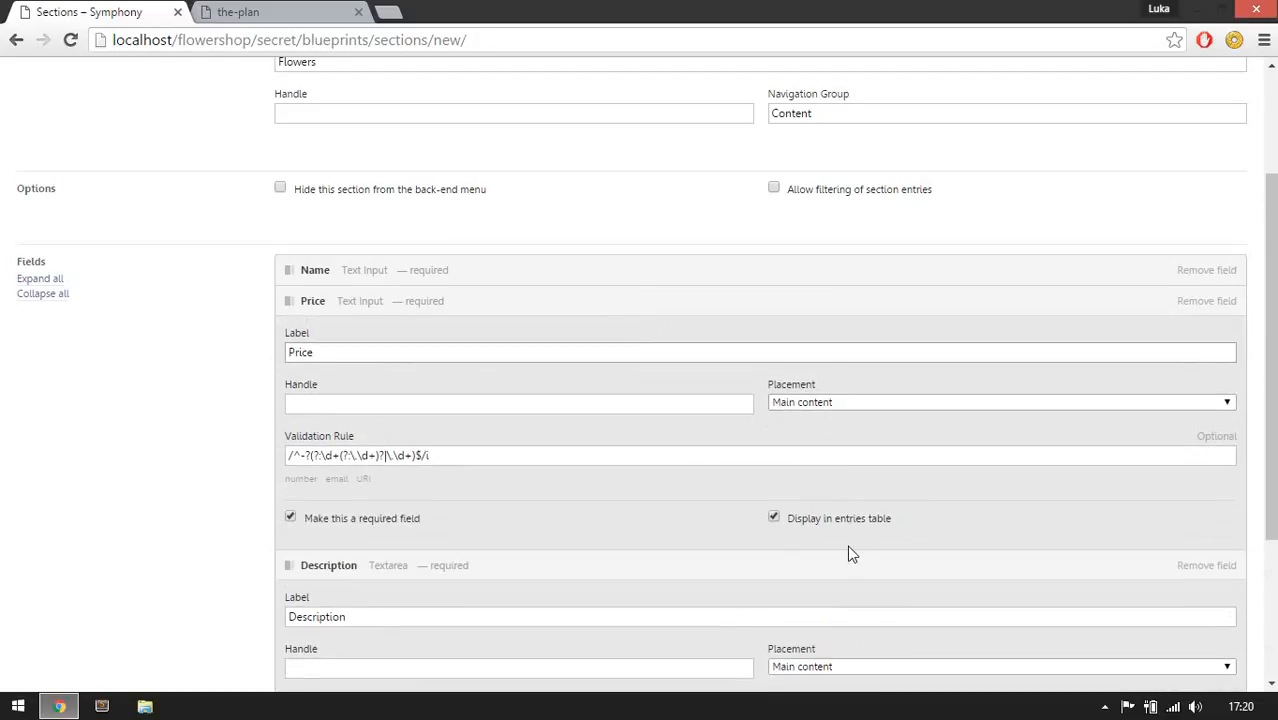
left_click(712, 308)
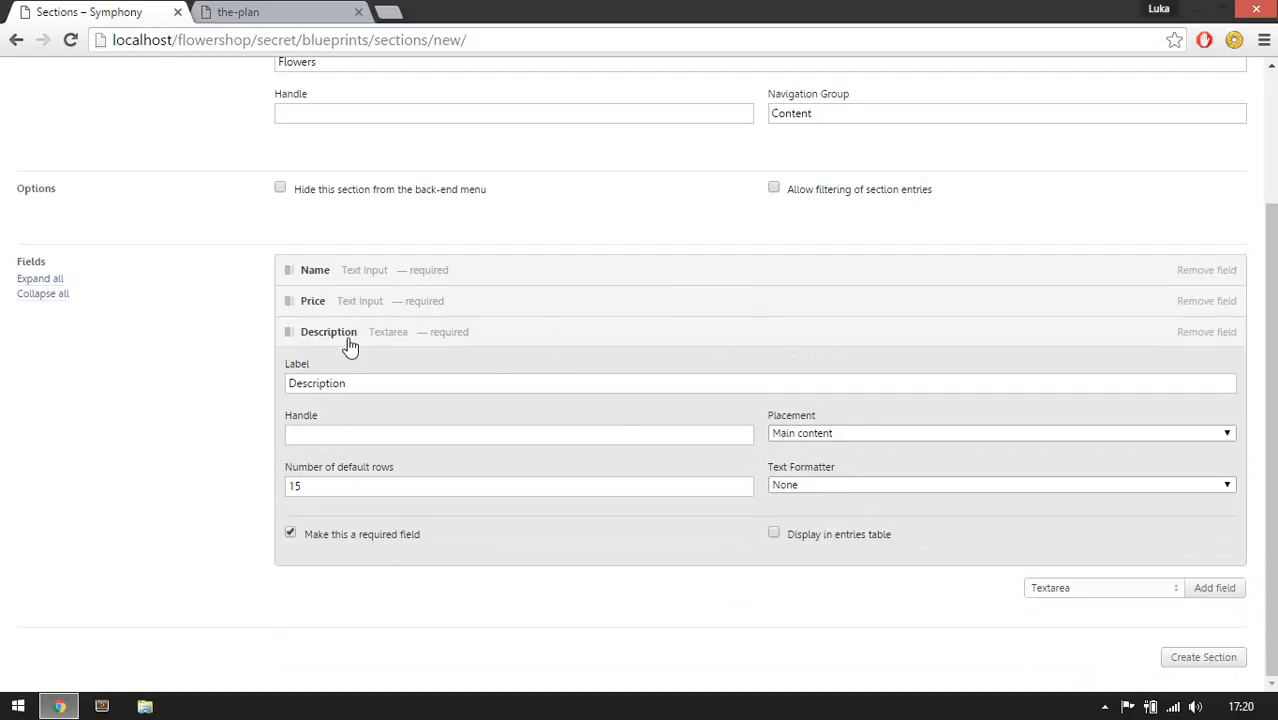
left_click(797, 486)
left_click(805, 481)
left_click(457, 343)
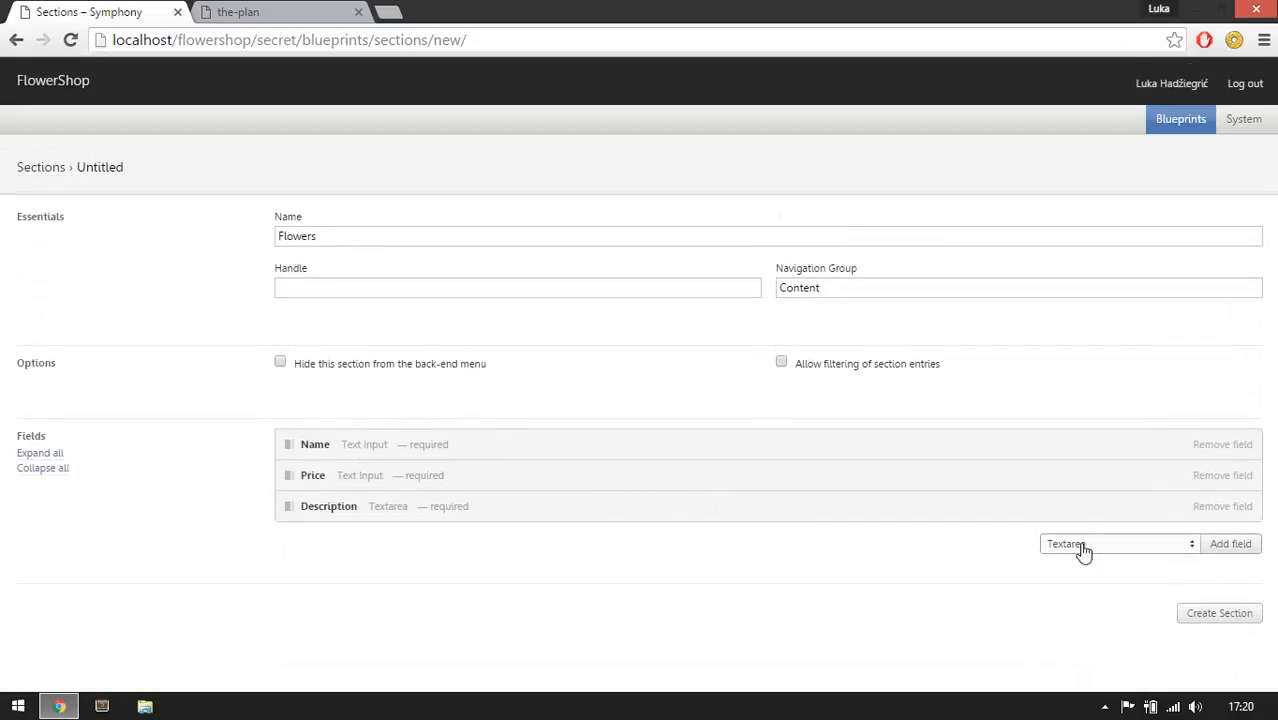
Review the remaining Flower fields listed in the plan.
left_click(290, 10)
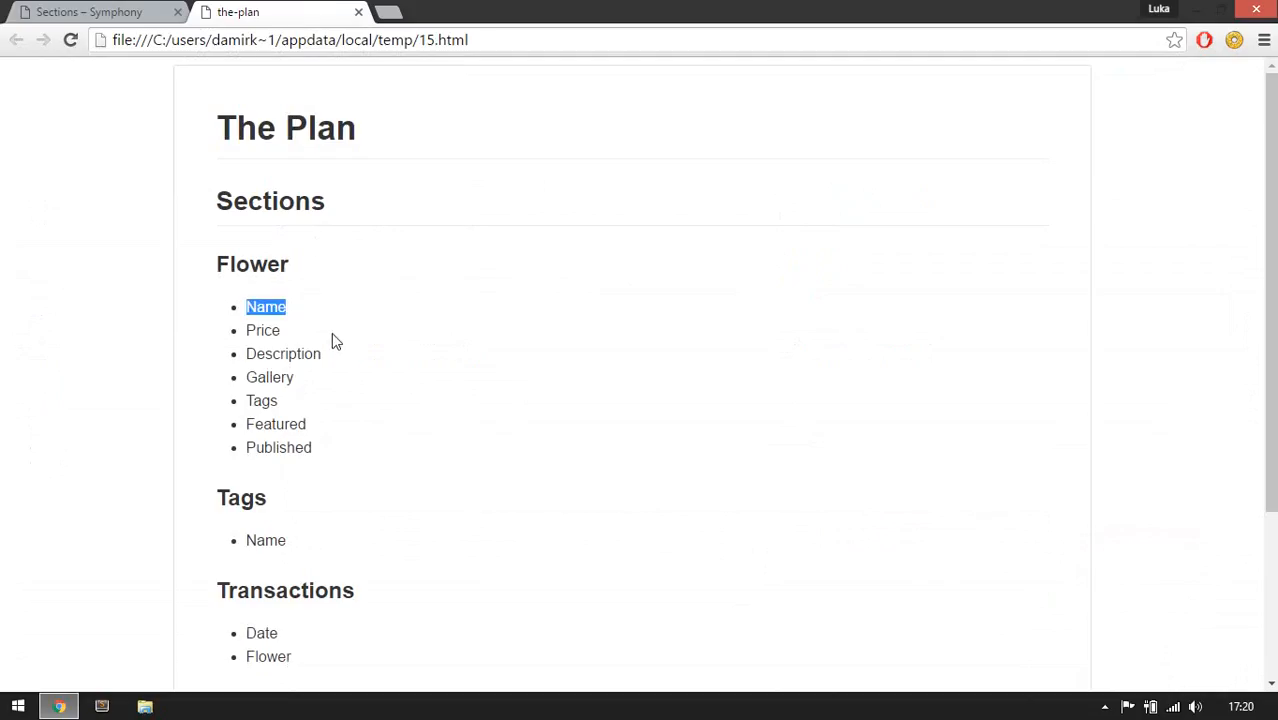
double_click(281, 378)
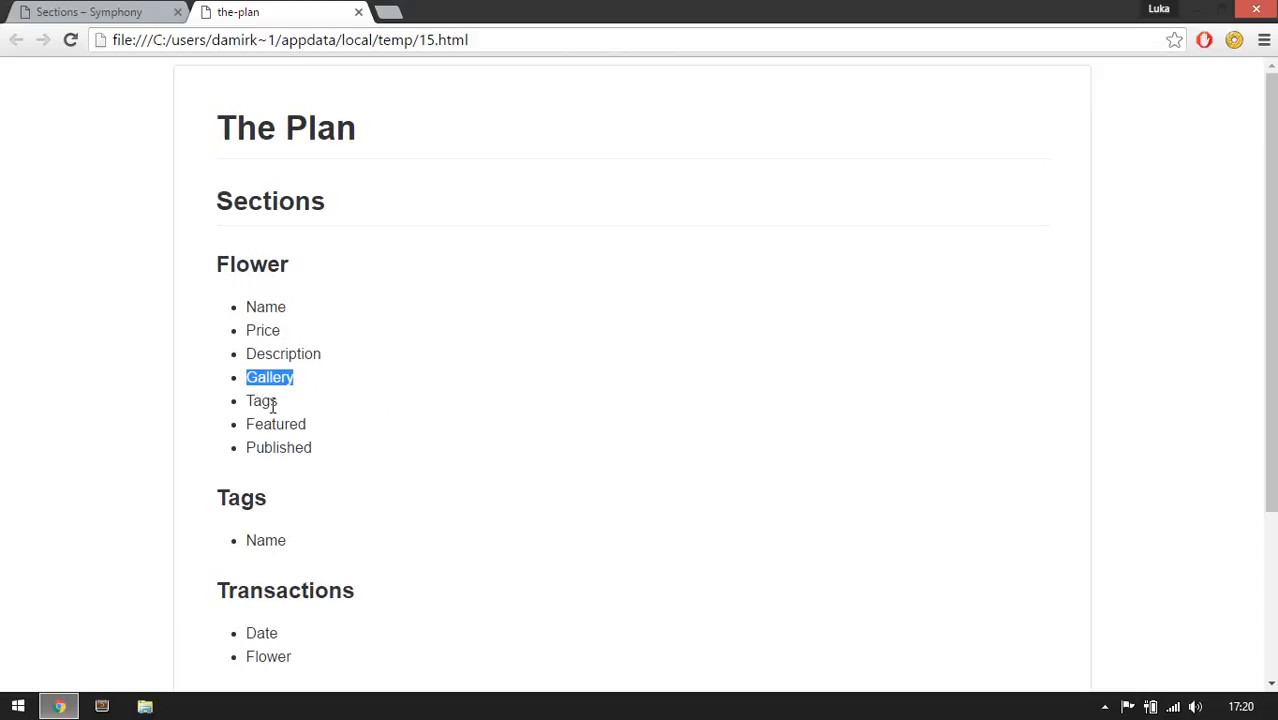
double_click(272, 402)
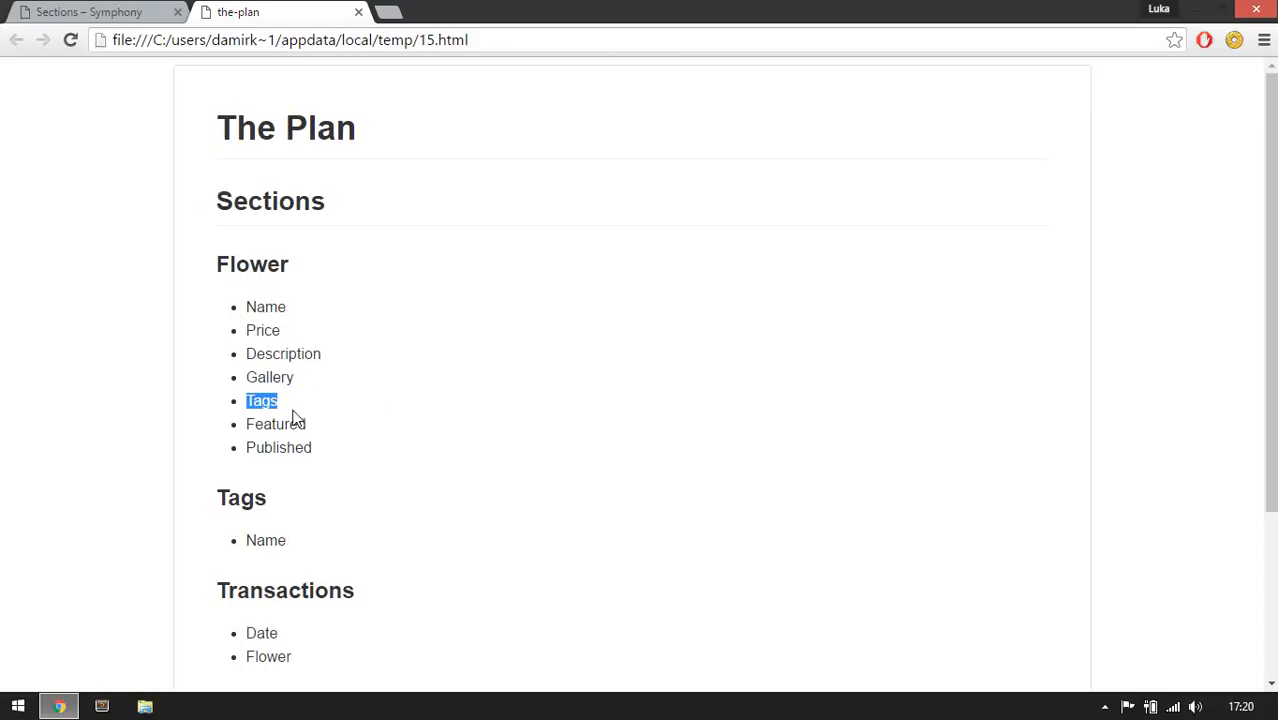
left_click(293, 409)
left_click_drag(268, 501, 188, 495)
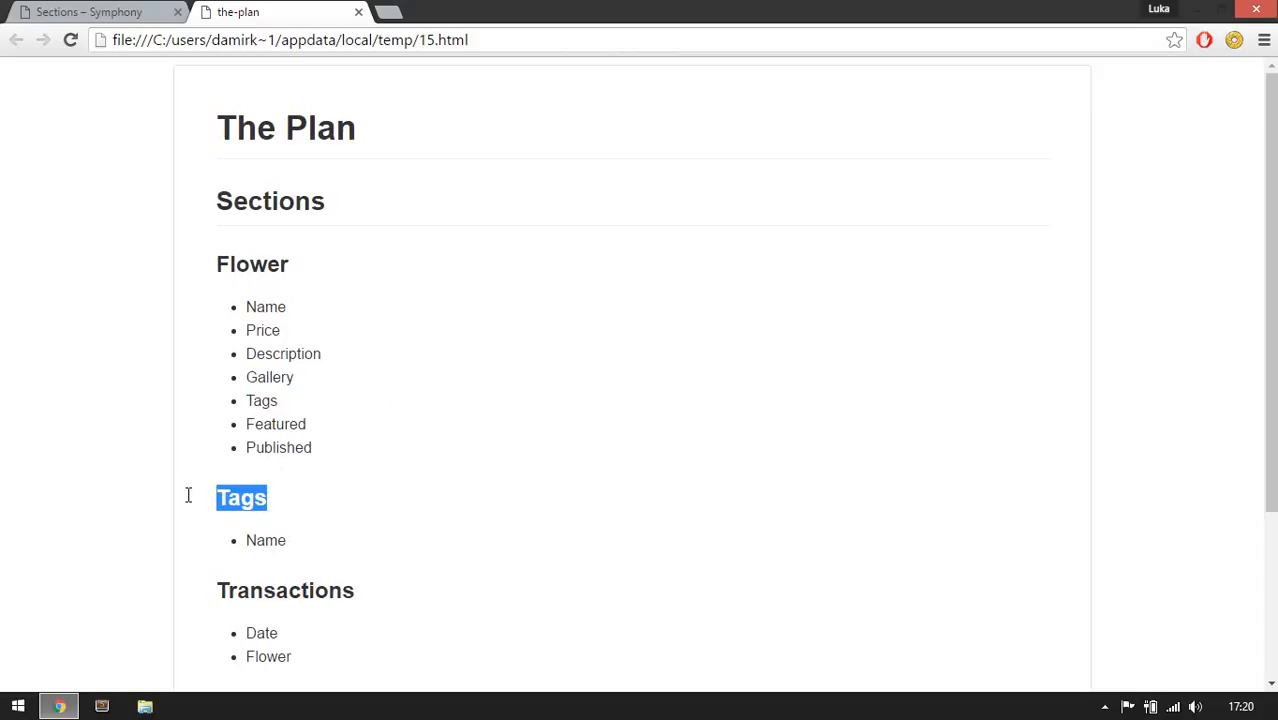
left_click(268, 487)
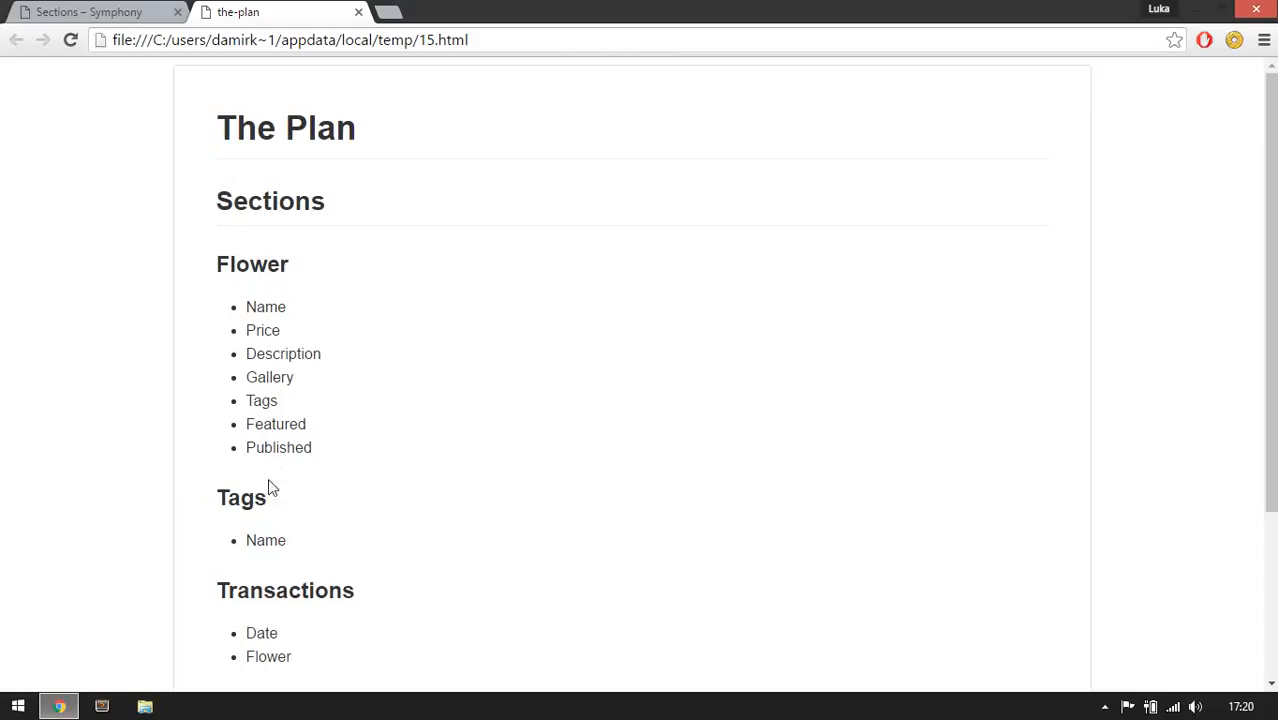
double_click(274, 428)
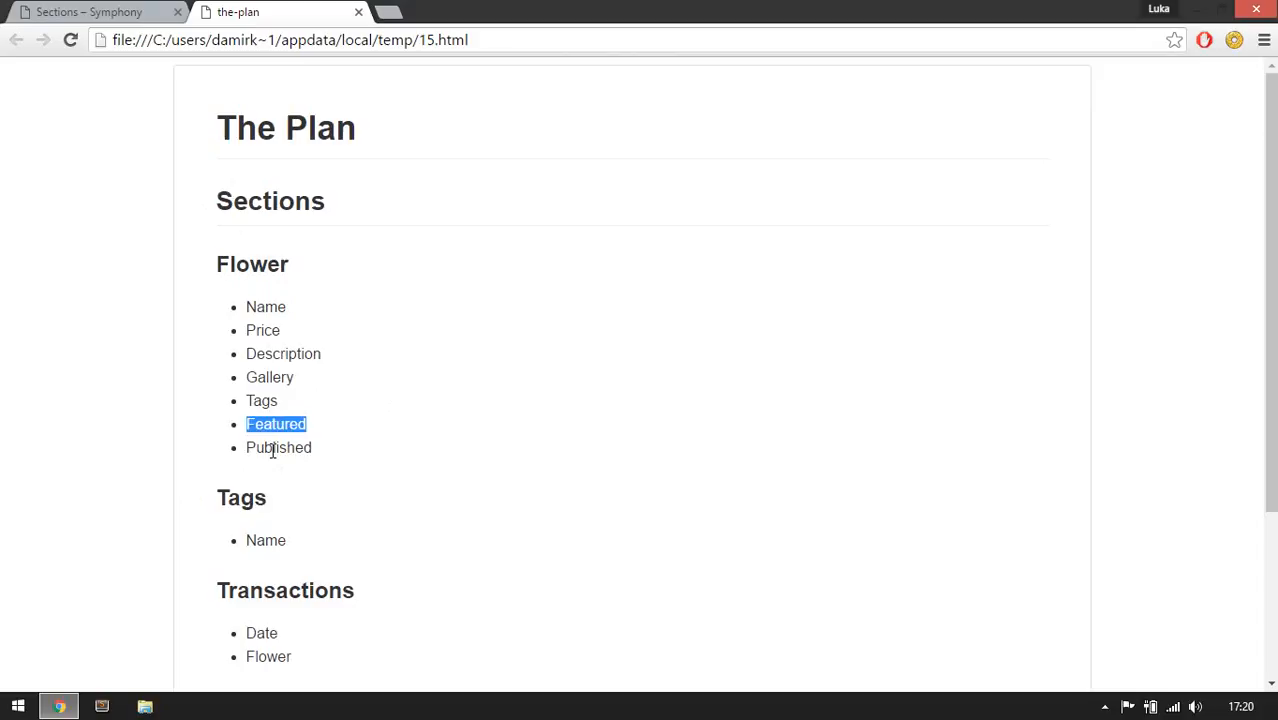
double_click(272, 449)
left_click(300, 440)
left_click(114, 14)
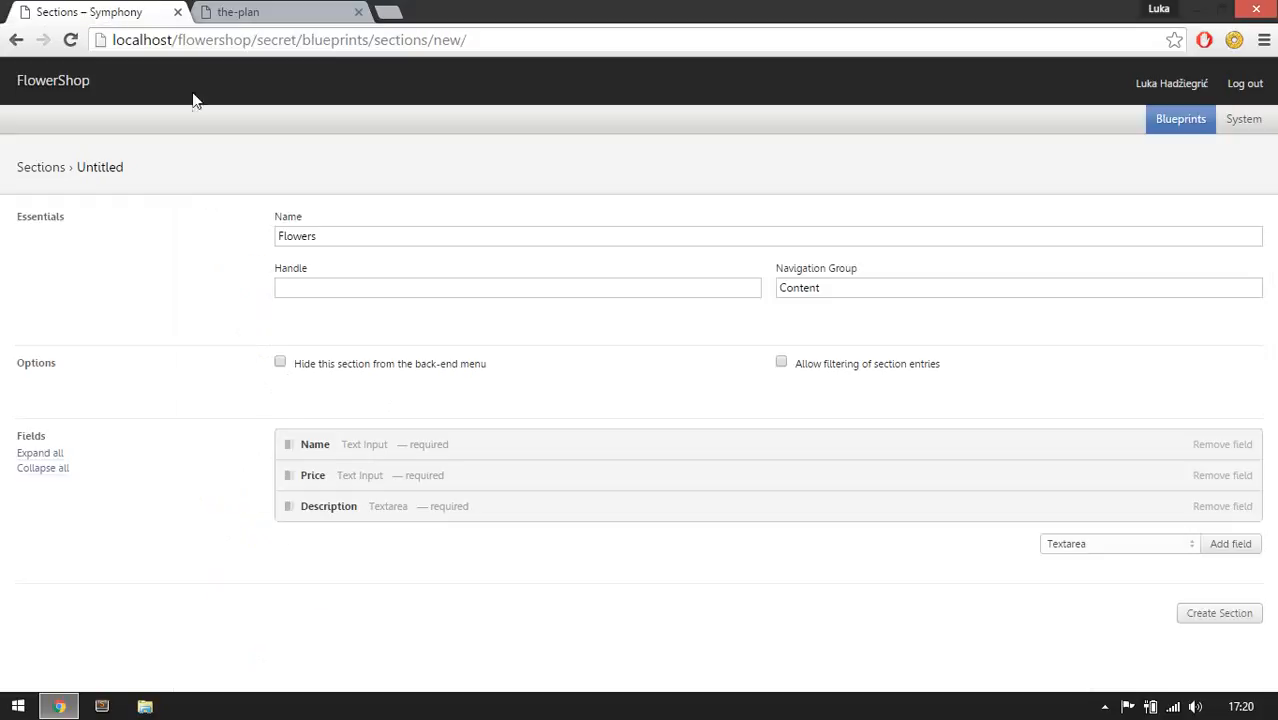
Add a Checkbox field labelled Published that is checked by default.
left_click(1087, 543)
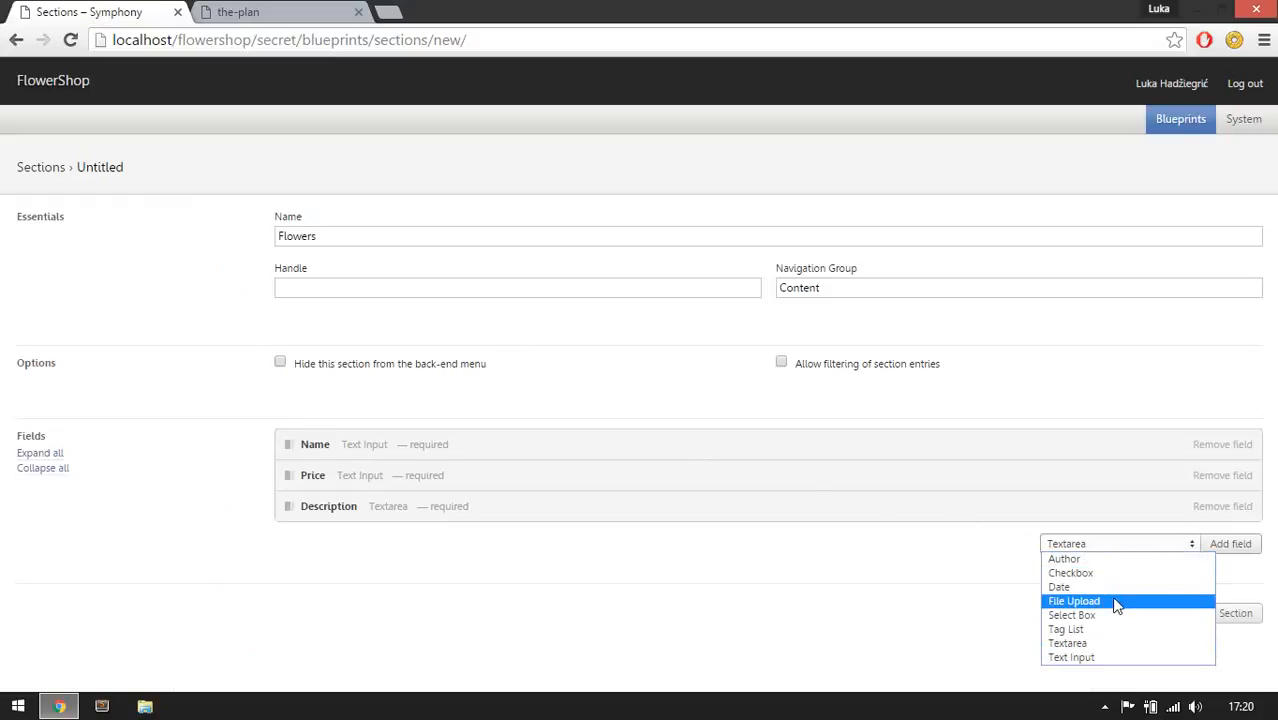
left_click(1095, 574)
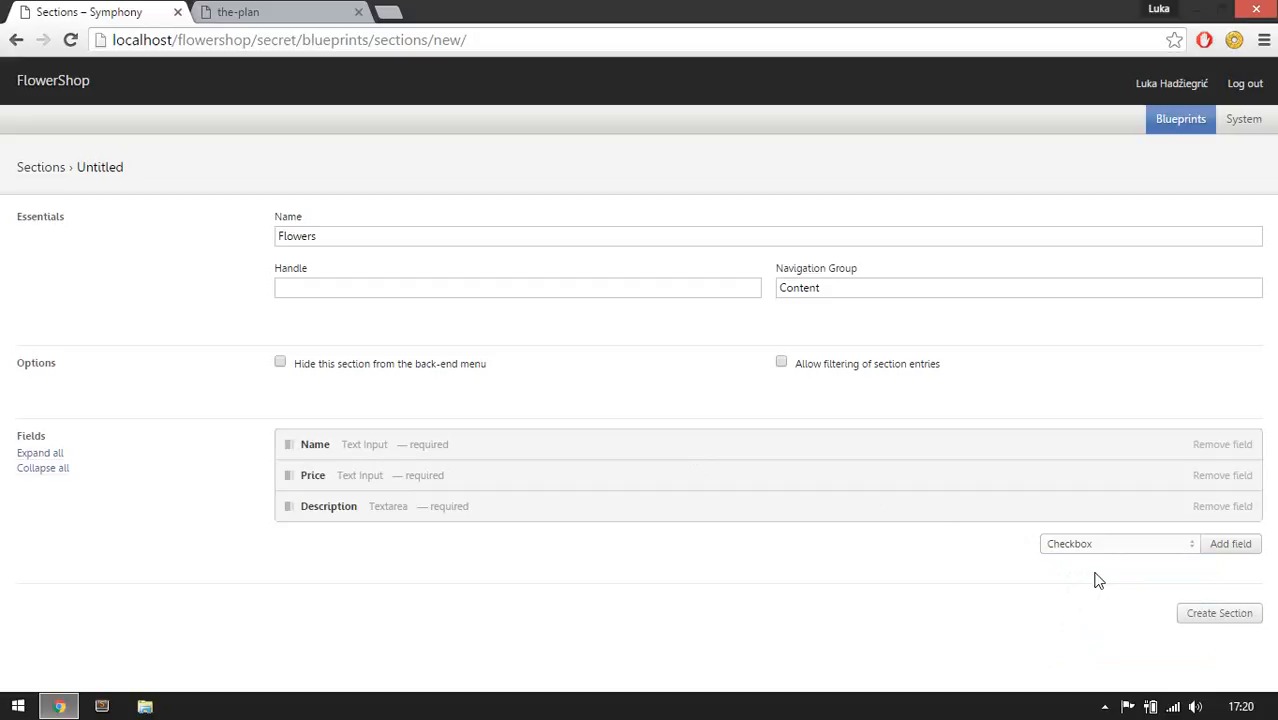
left_click(1230, 543)
scroll(760, 374, "down", 2)
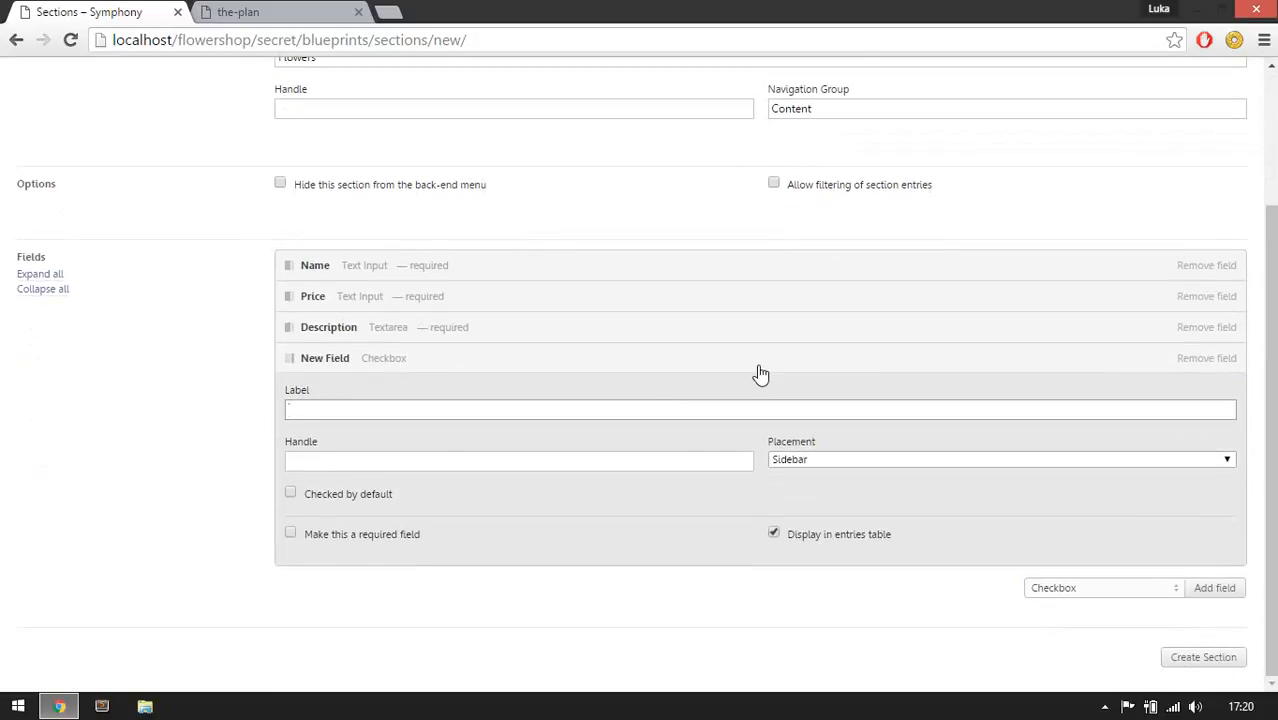
type("Published")
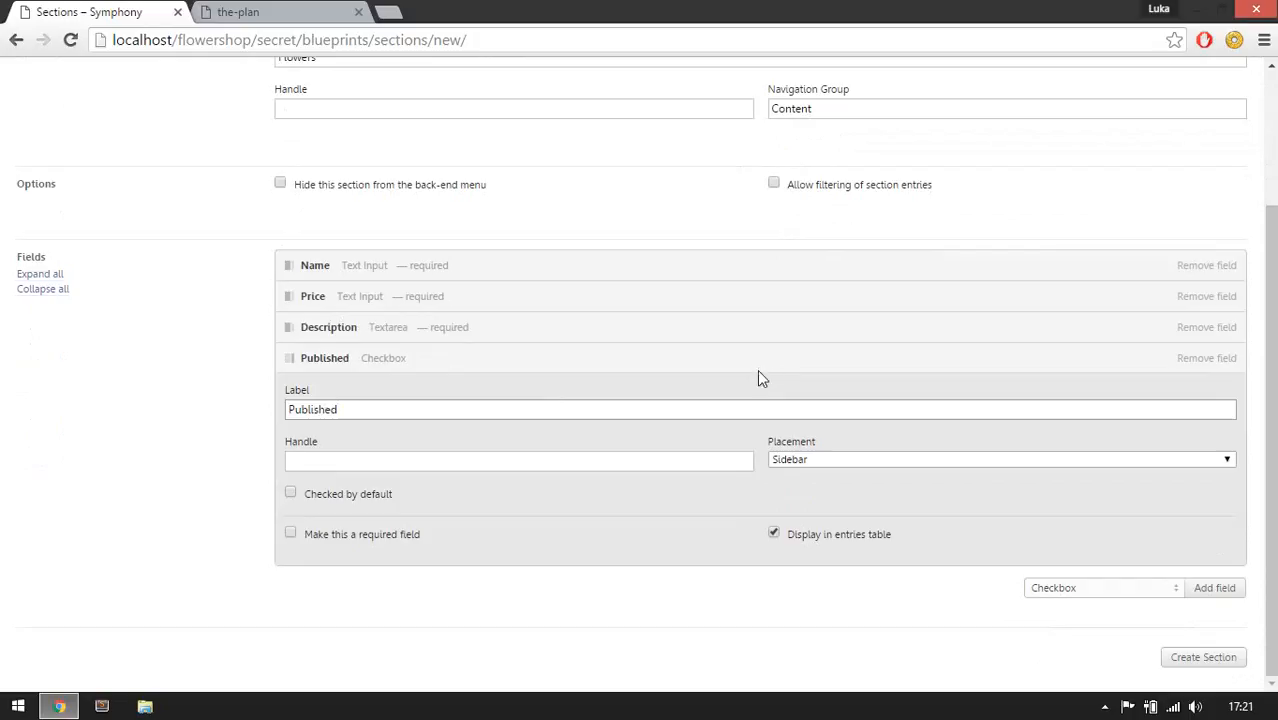
left_click(368, 493)
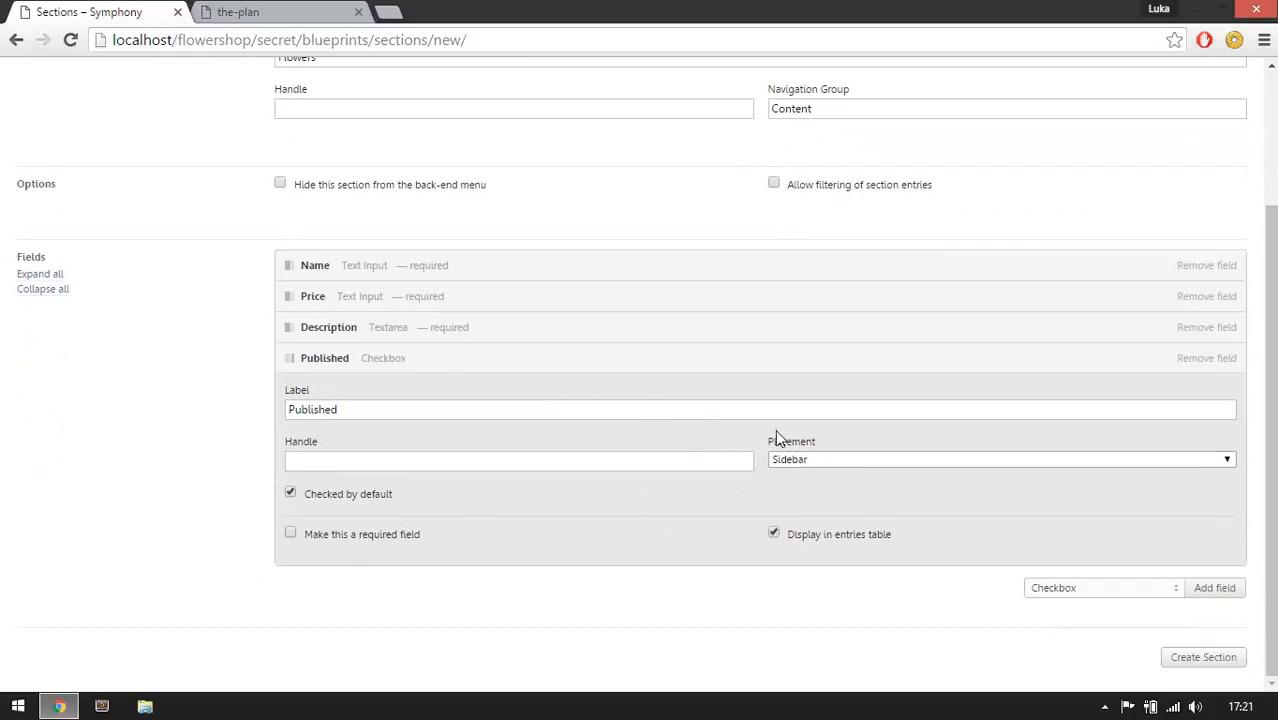
left_click(543, 370)
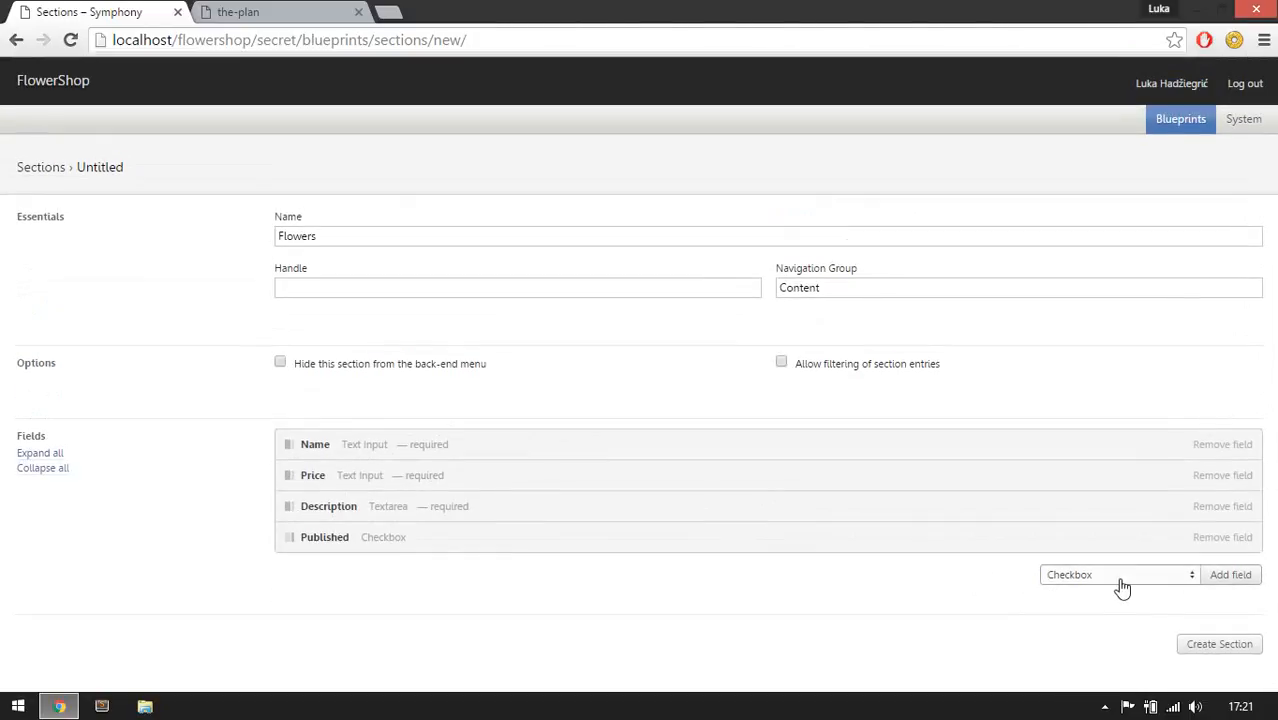
Add a Checkbox field labelled Featured that is checked by default.
left_click(1229, 577)
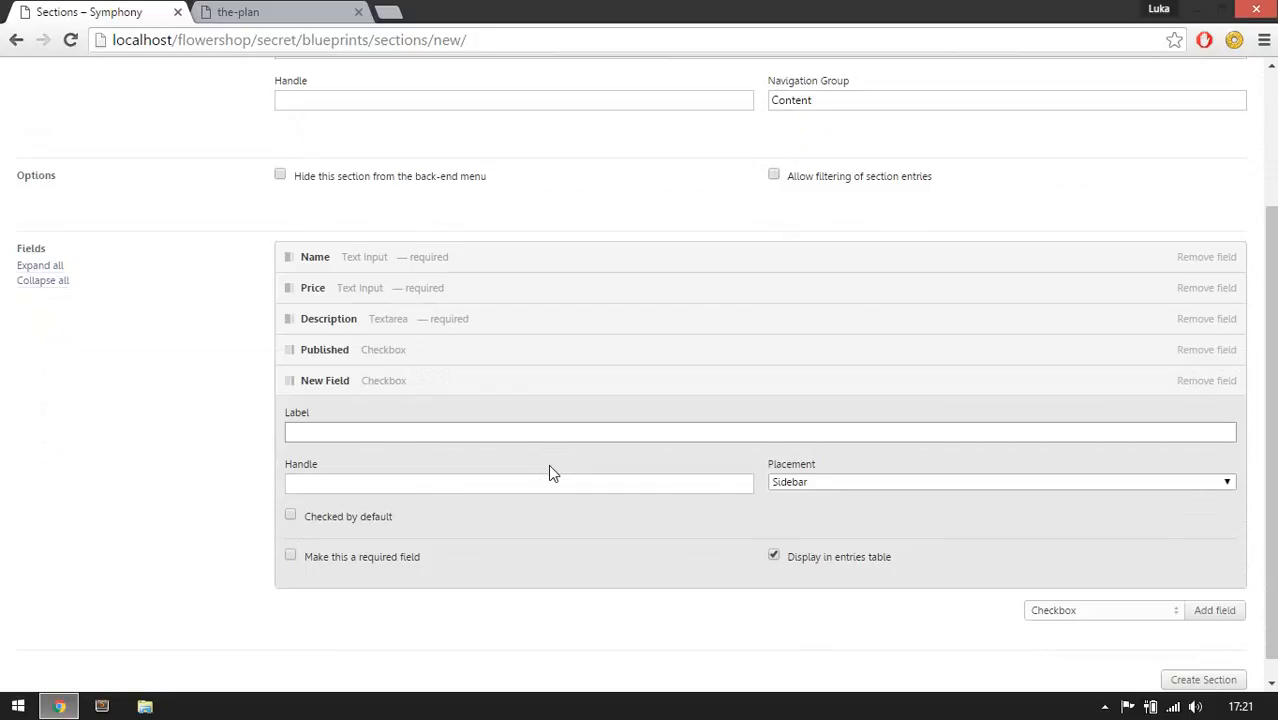
type("Featured")
key("Tab")
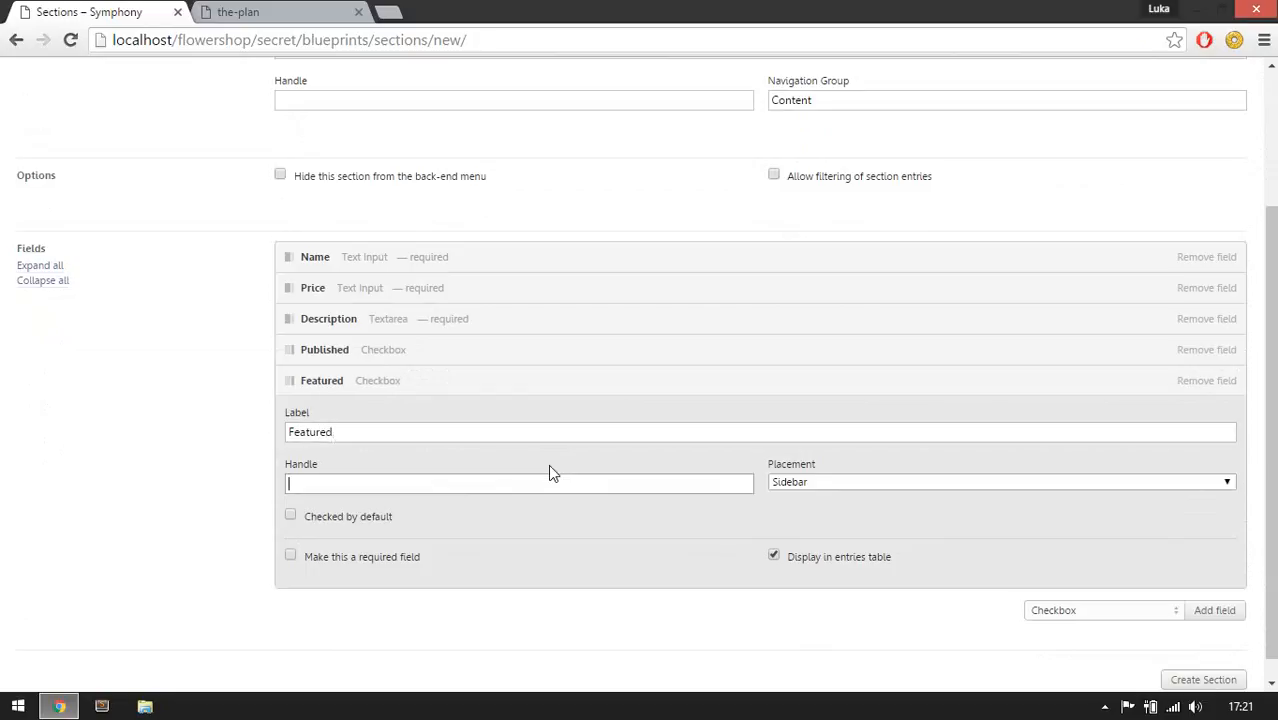
left_click(328, 520)
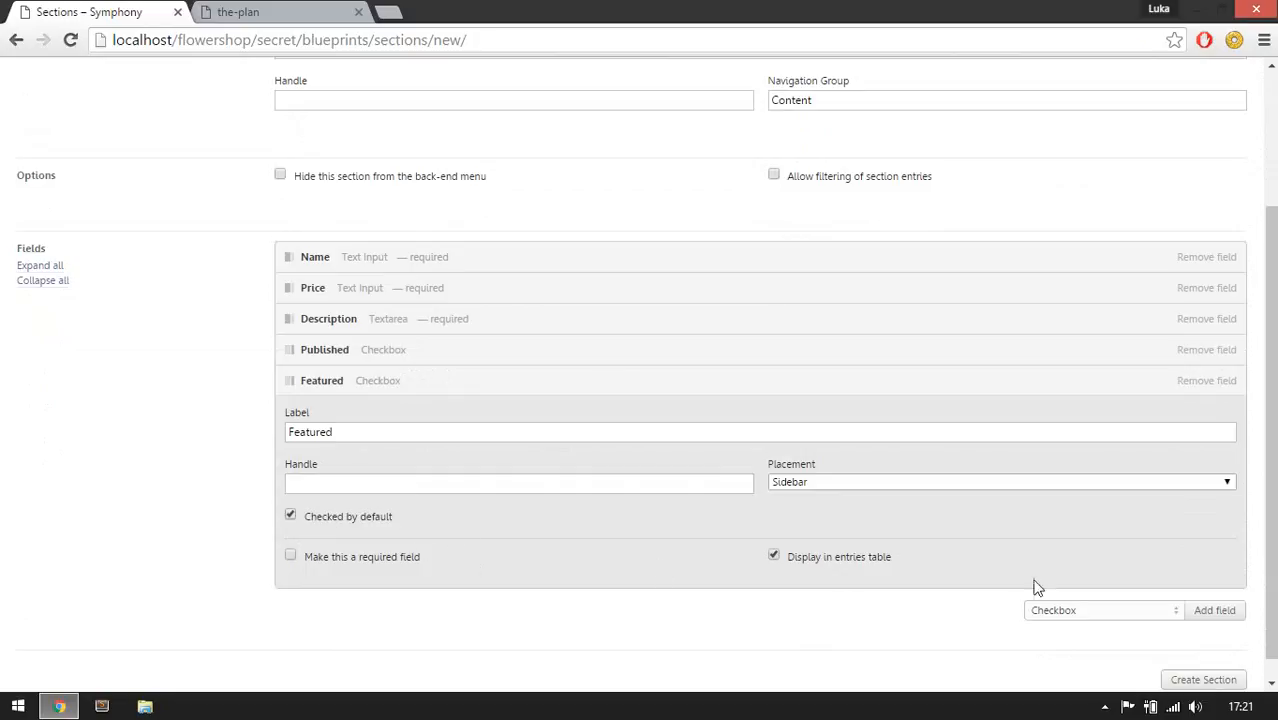
scroll(1062, 583, "down", 1)
left_click(534, 354)
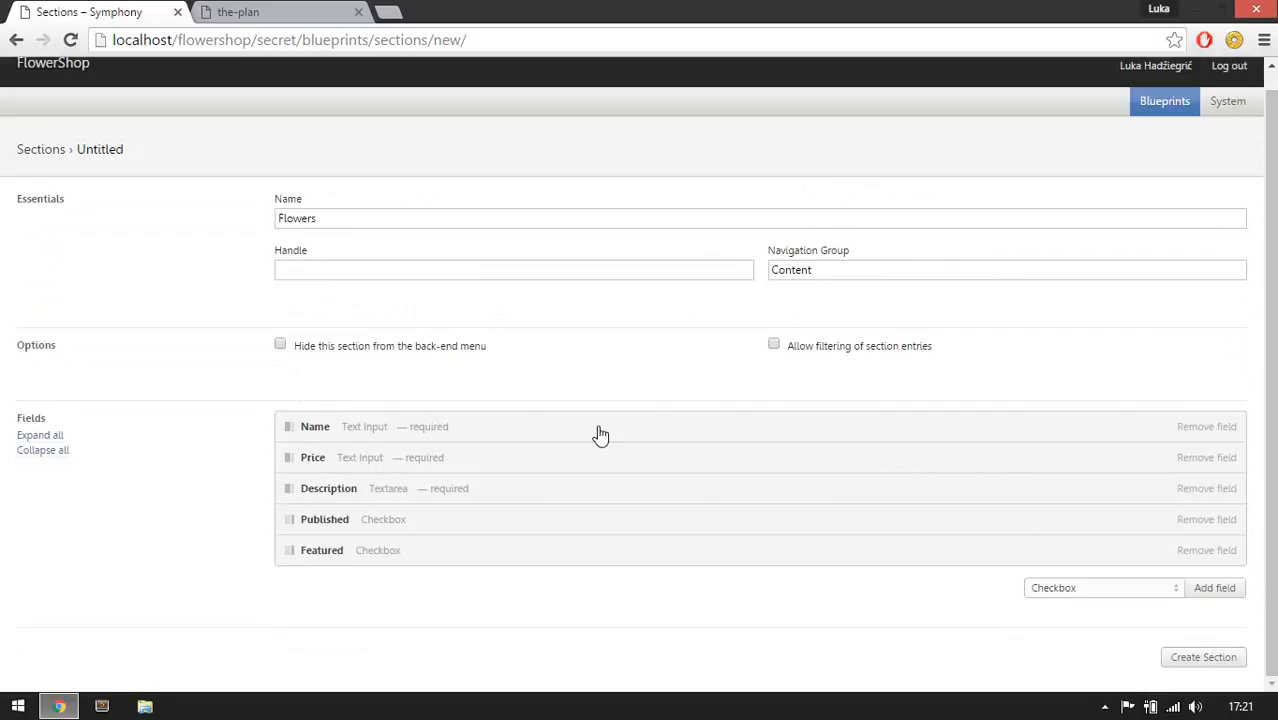
Create the Flowers section with its fields.
left_click(1184, 660)
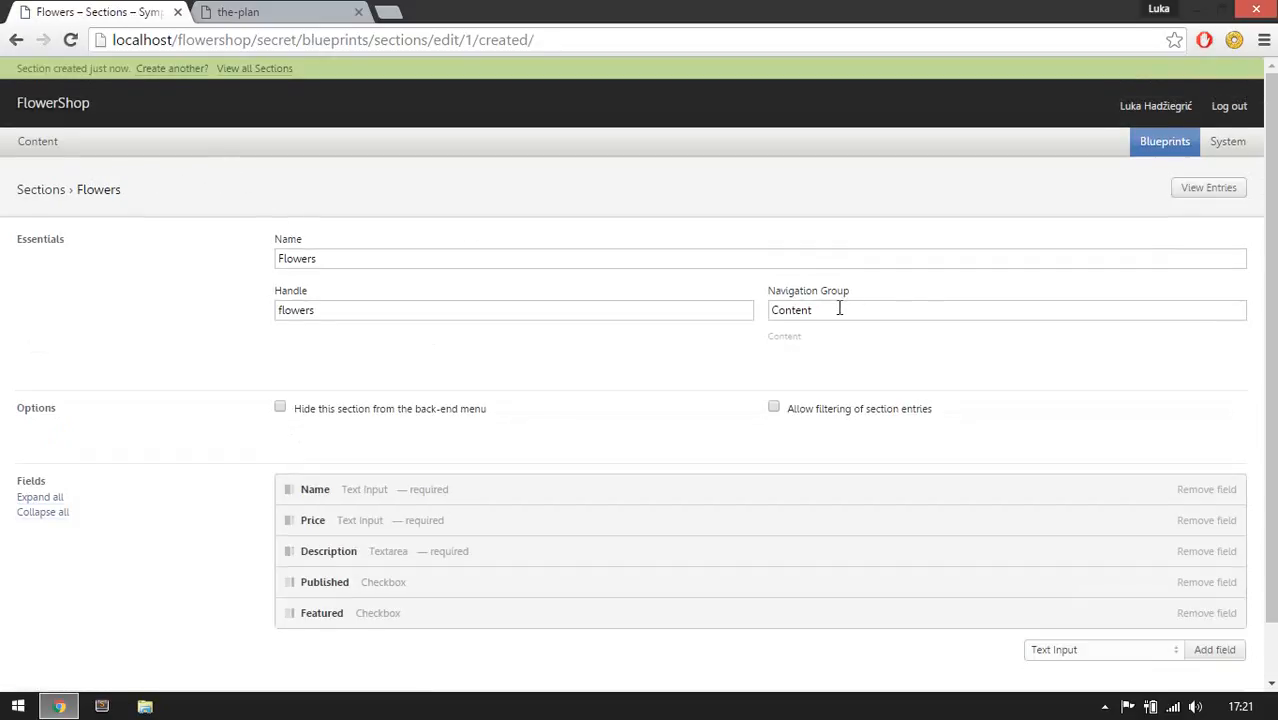
left_click_drag(839, 309, 761, 310)
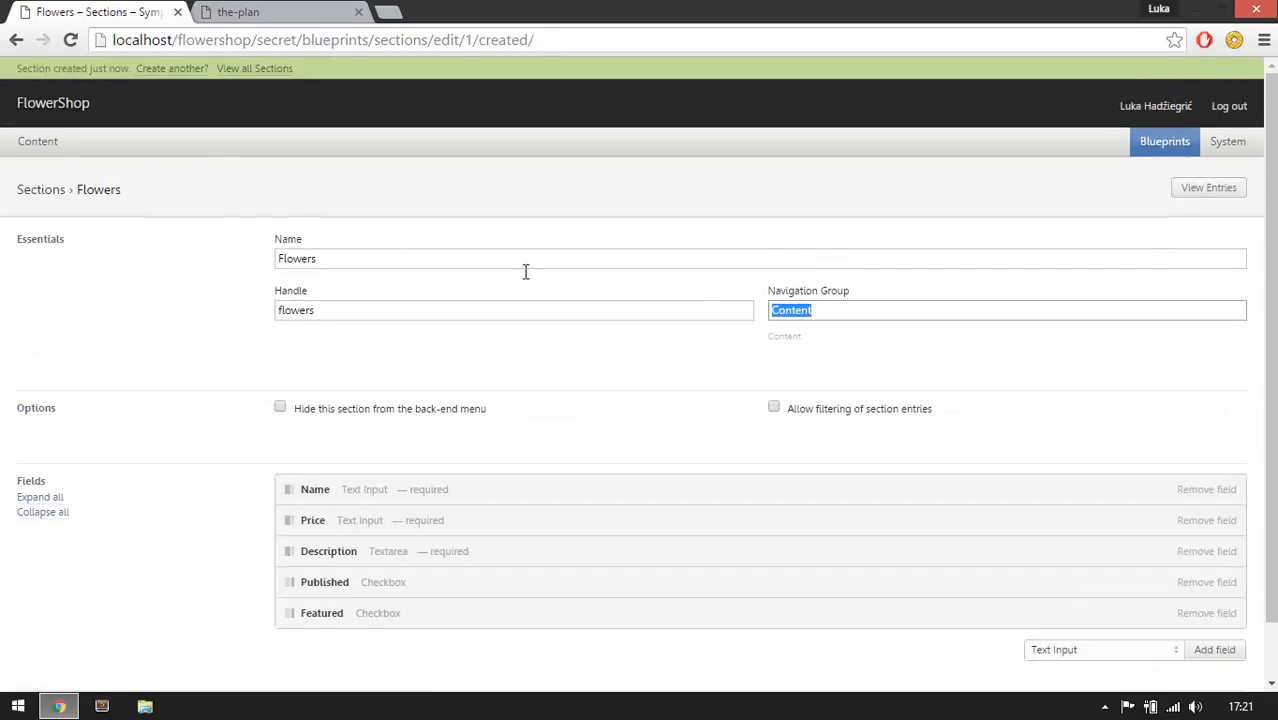
left_click(236, 217)
left_click_drag(331, 258, 277, 259)
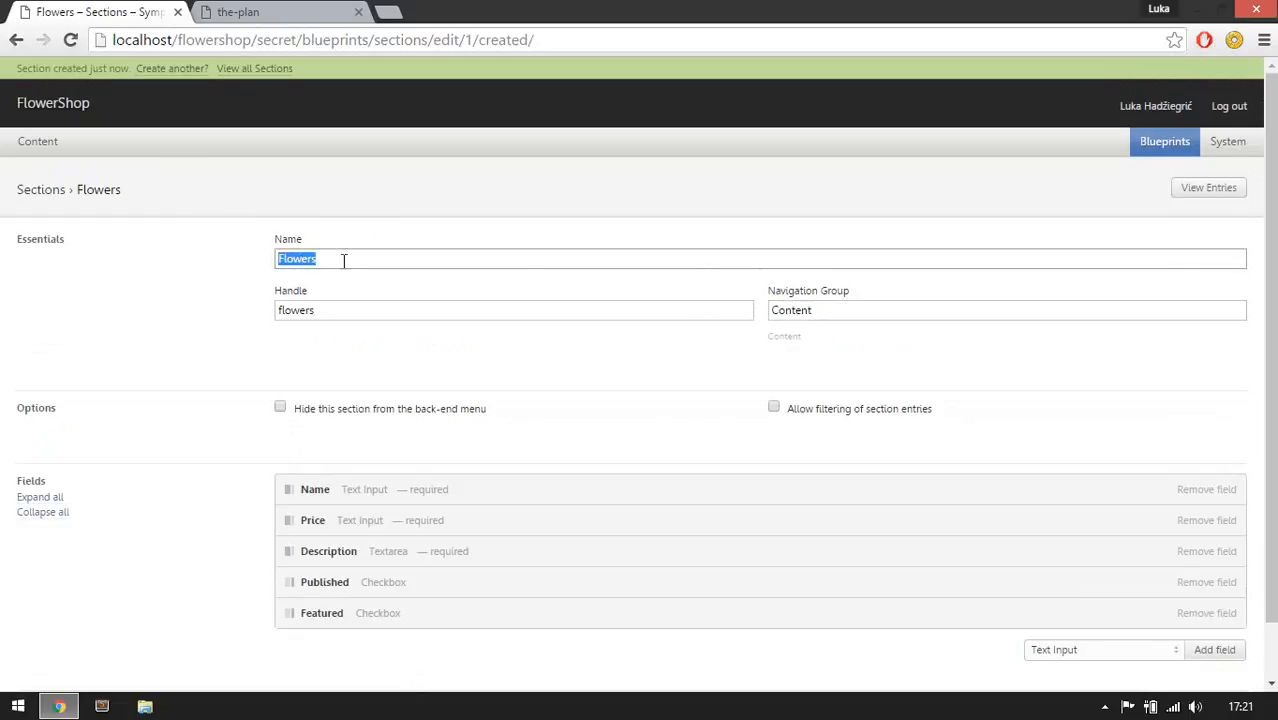
double_click(786, 312)
left_click(523, 209)
Open the Flowers entries list from the Content navigation group.
mouse_move(35, 145)
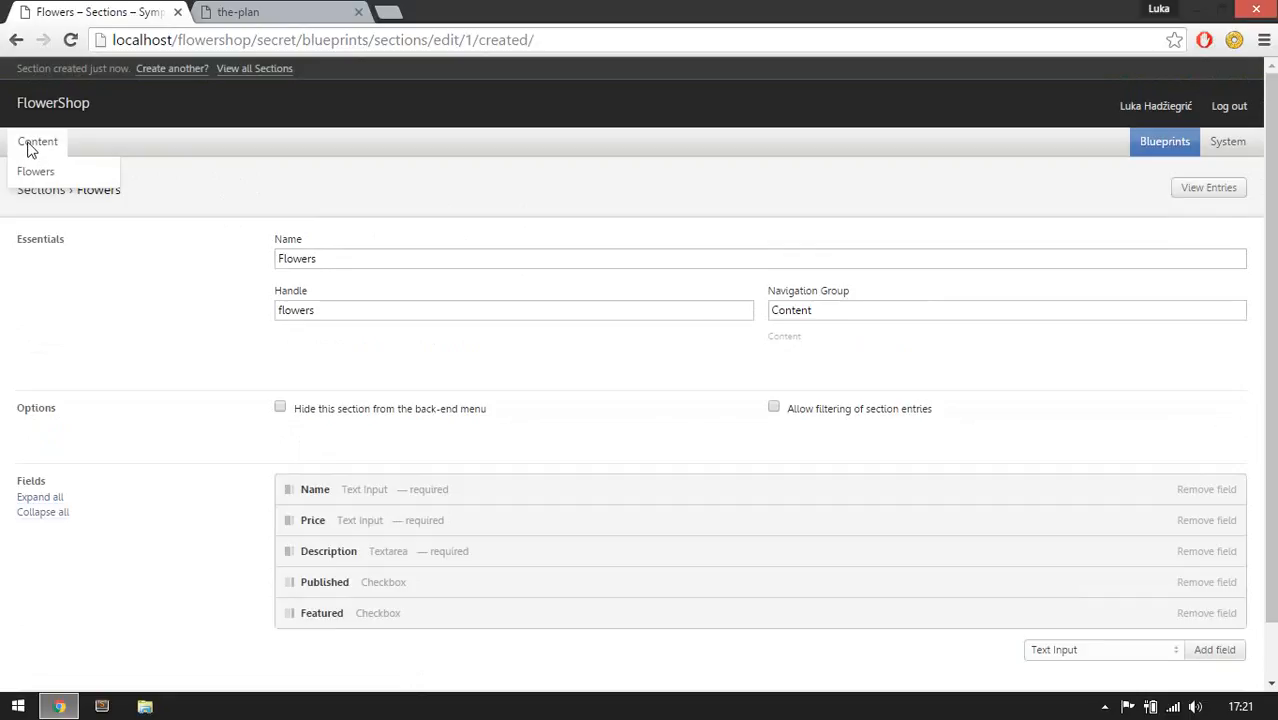
left_click(30, 173)
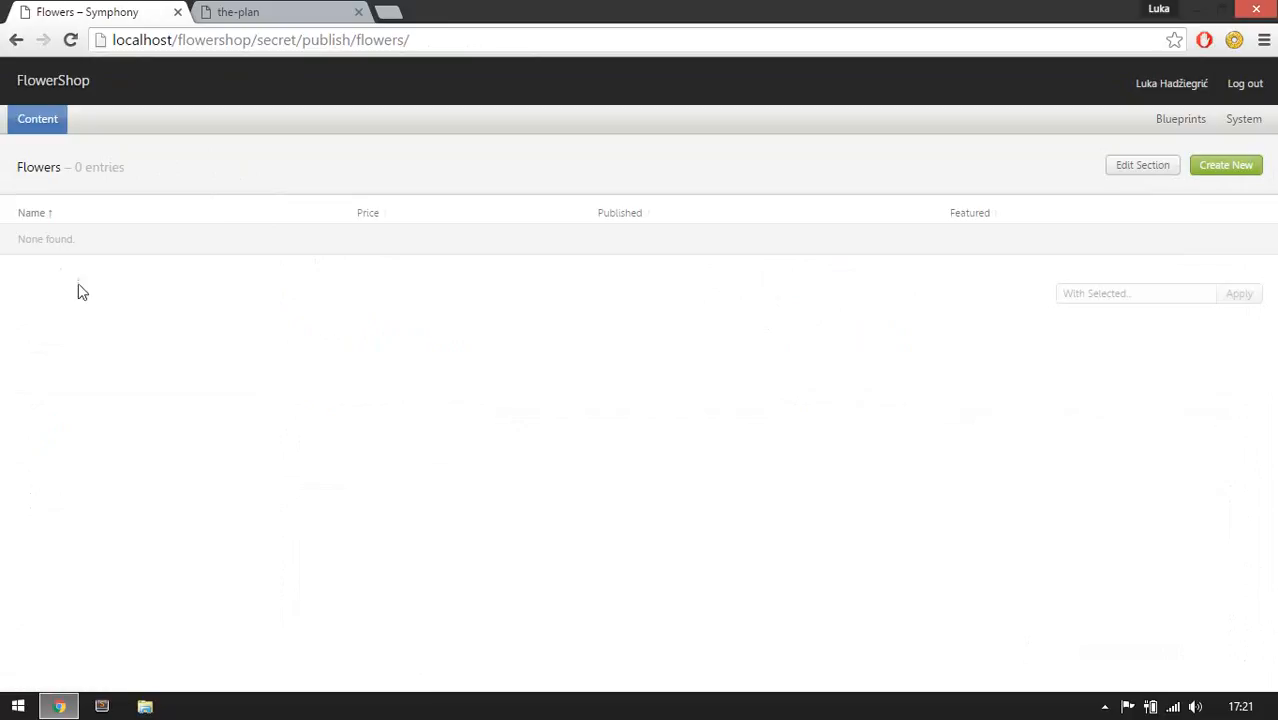
Open a new Flowers entry form and inspect its Name, Price and Description fields.
left_click(1235, 171)
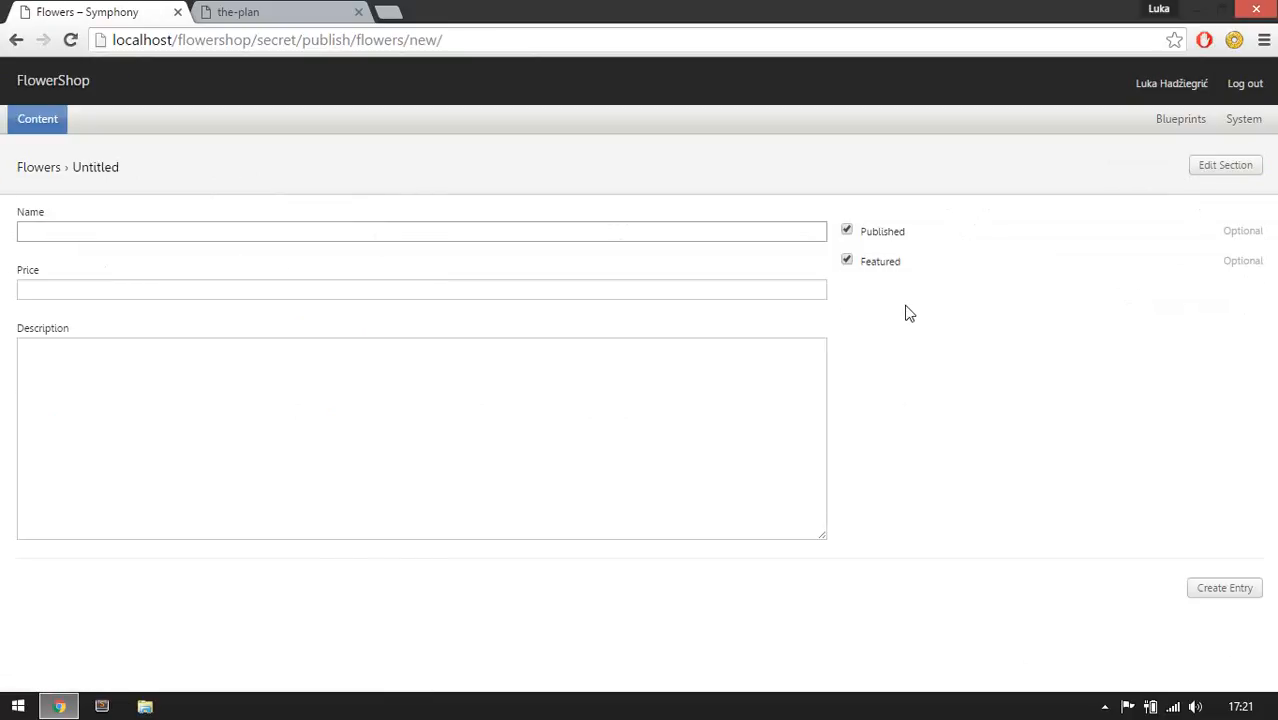
left_click(750, 236)
left_click(166, 291)
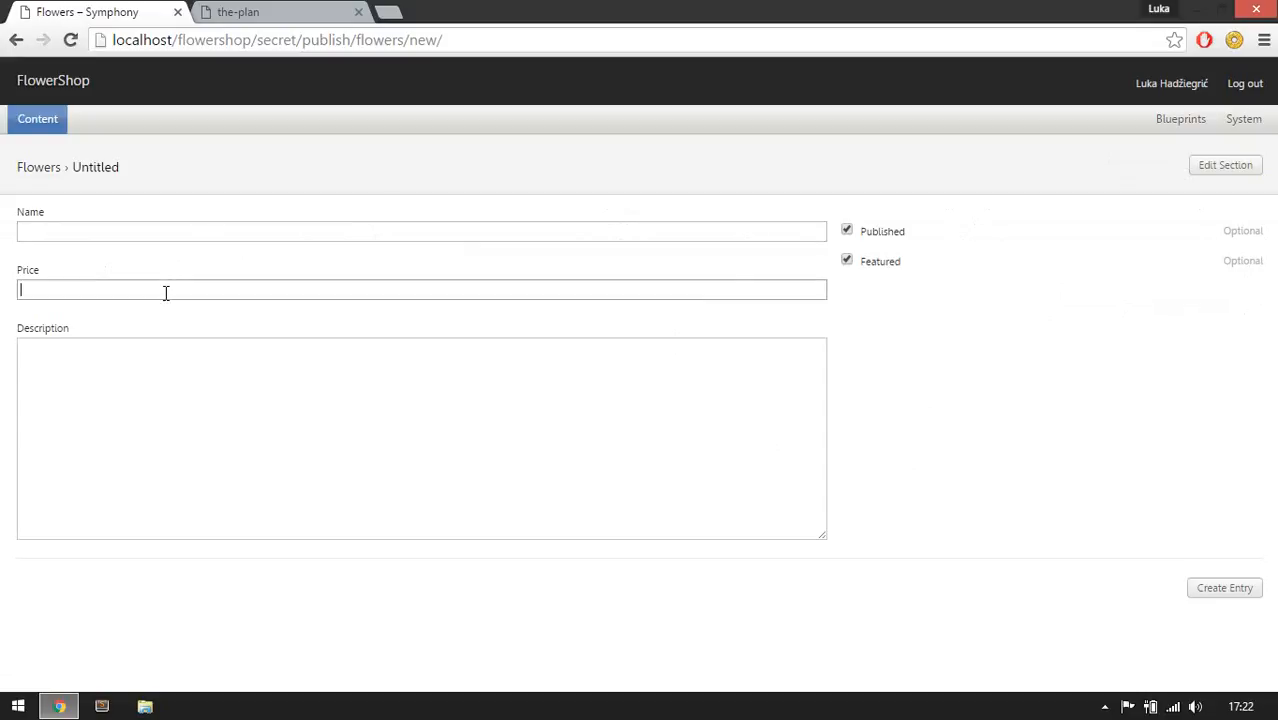
left_click(132, 238)
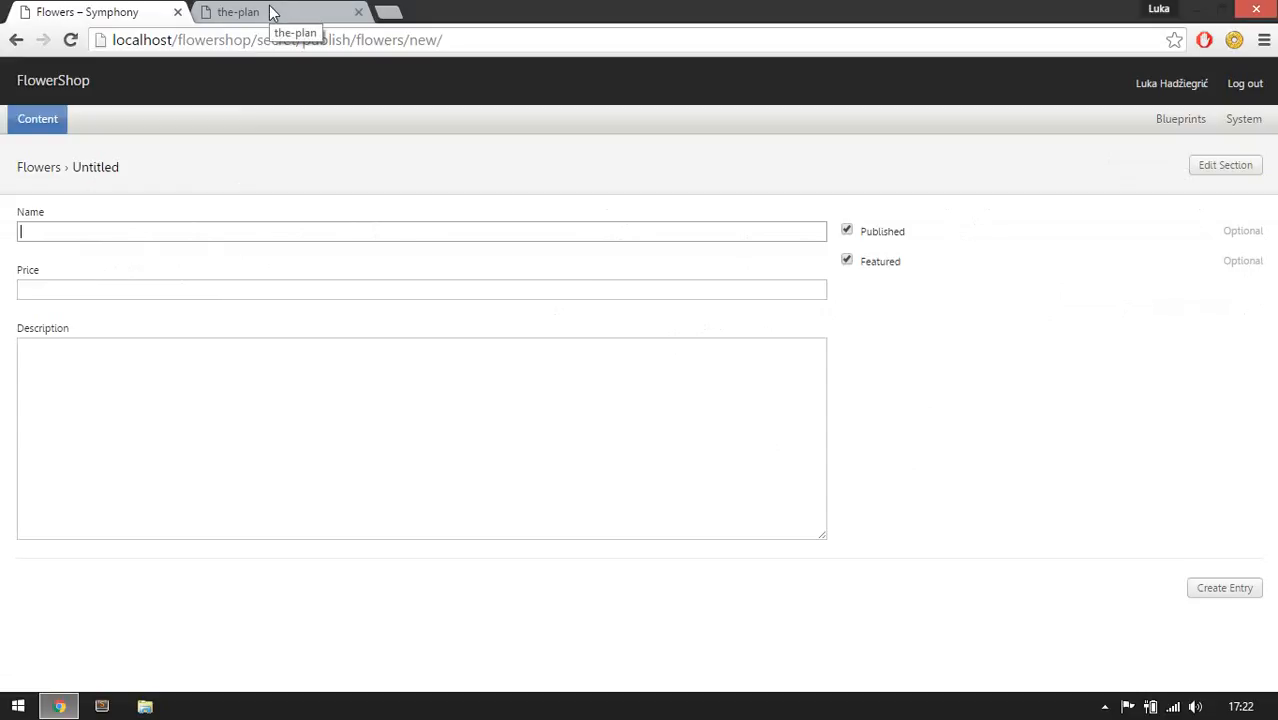
Start a new section named Tags in a new Meta navigation group, checking the plan's Tags section.
mouse_move(1192, 120)
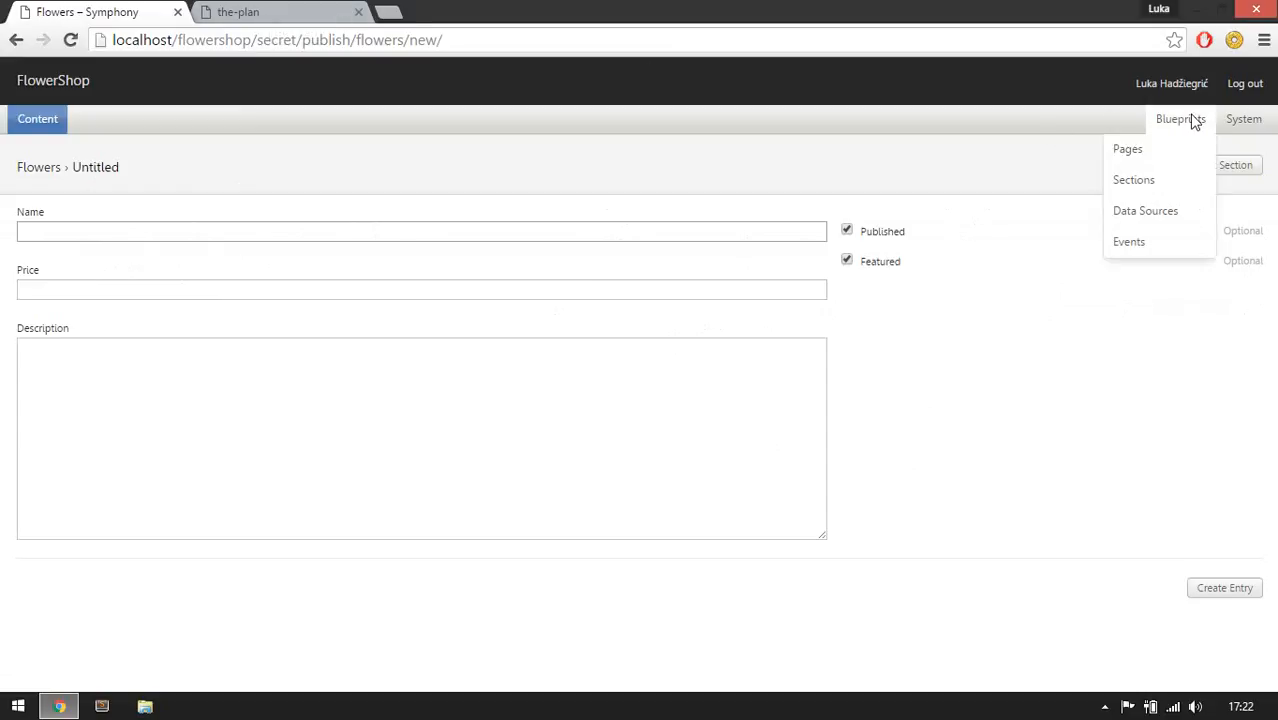
left_click(1158, 190)
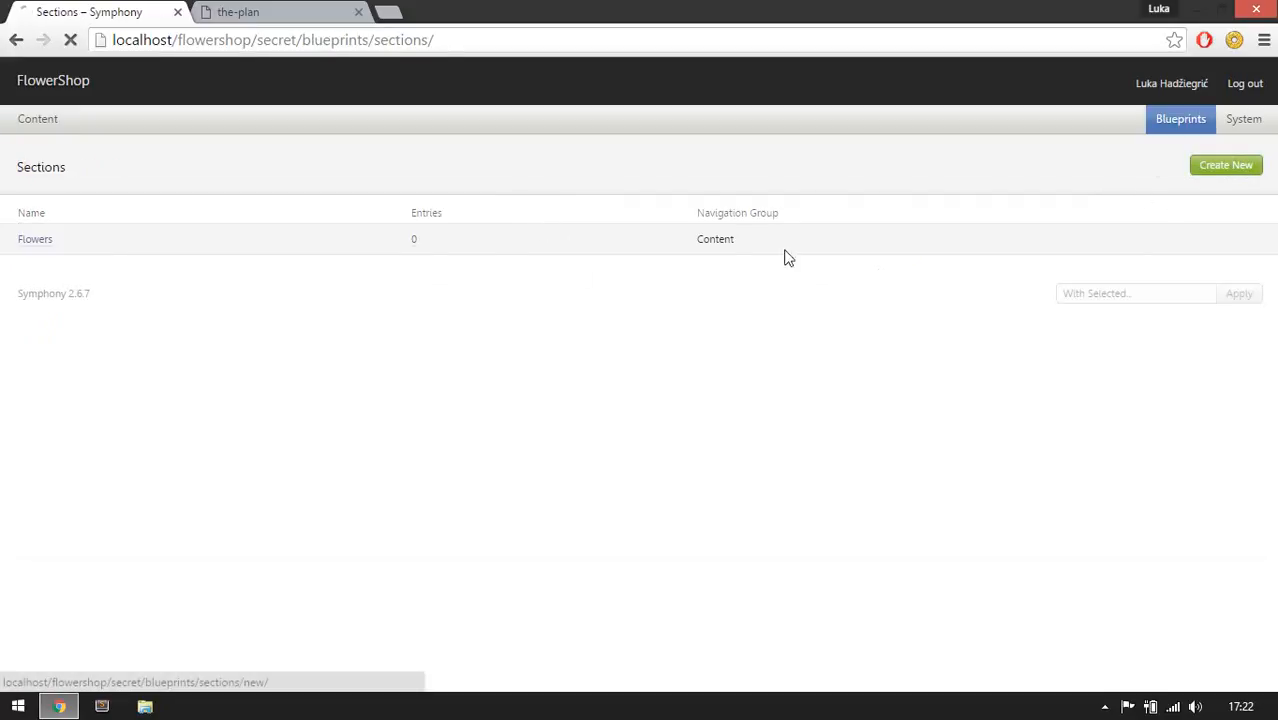
left_click(277, 14)
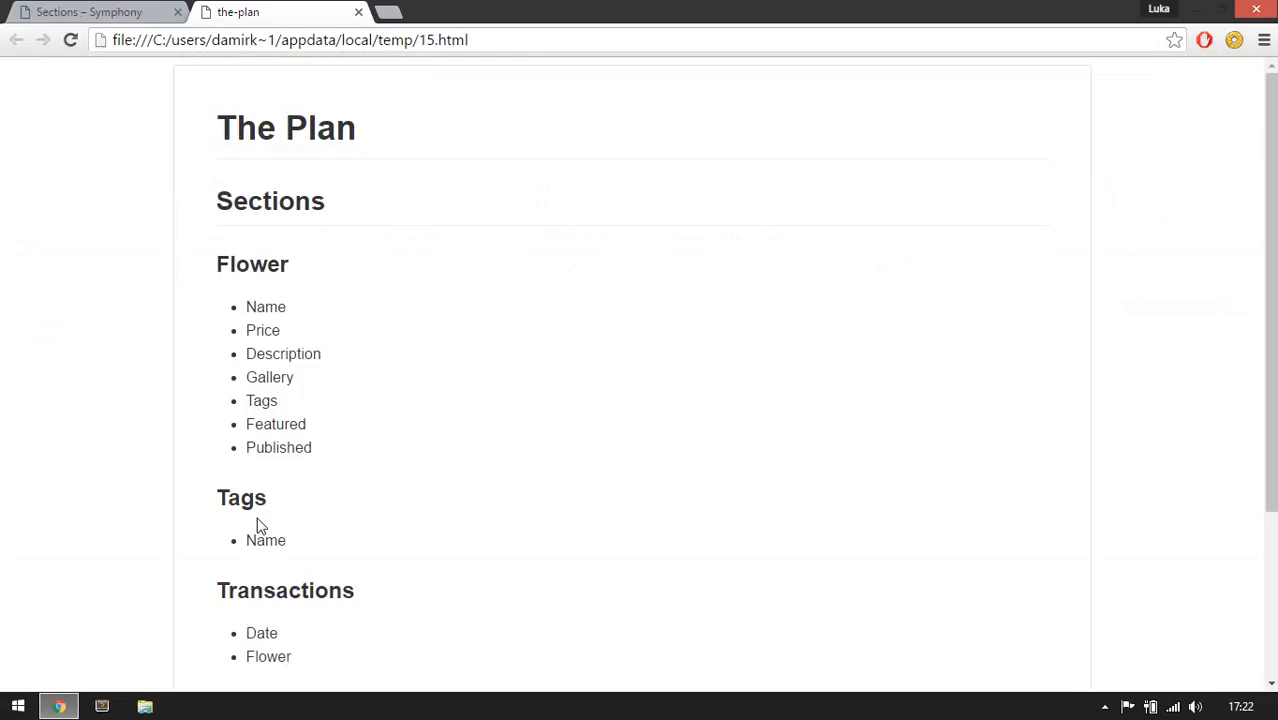
scroll(250, 490, "down", 1)
key("ctrl+Tab")
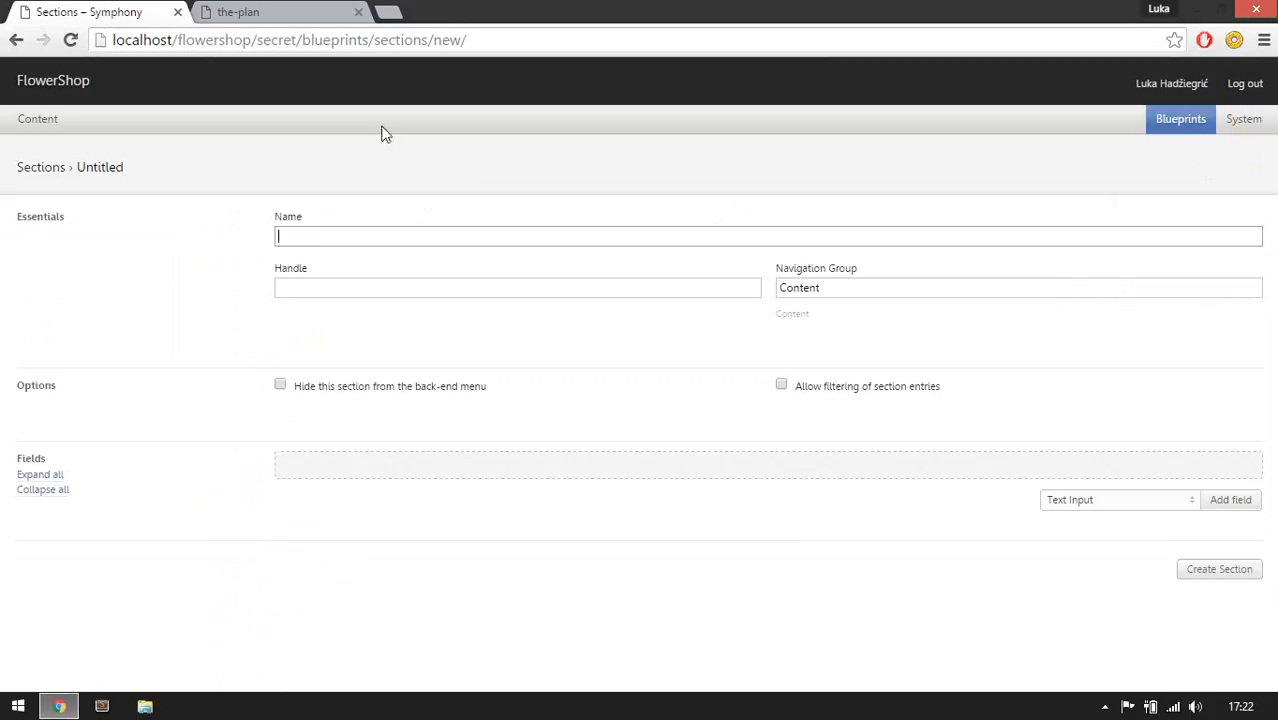
left_click(478, 231)
type("Tags")
key("Tab")
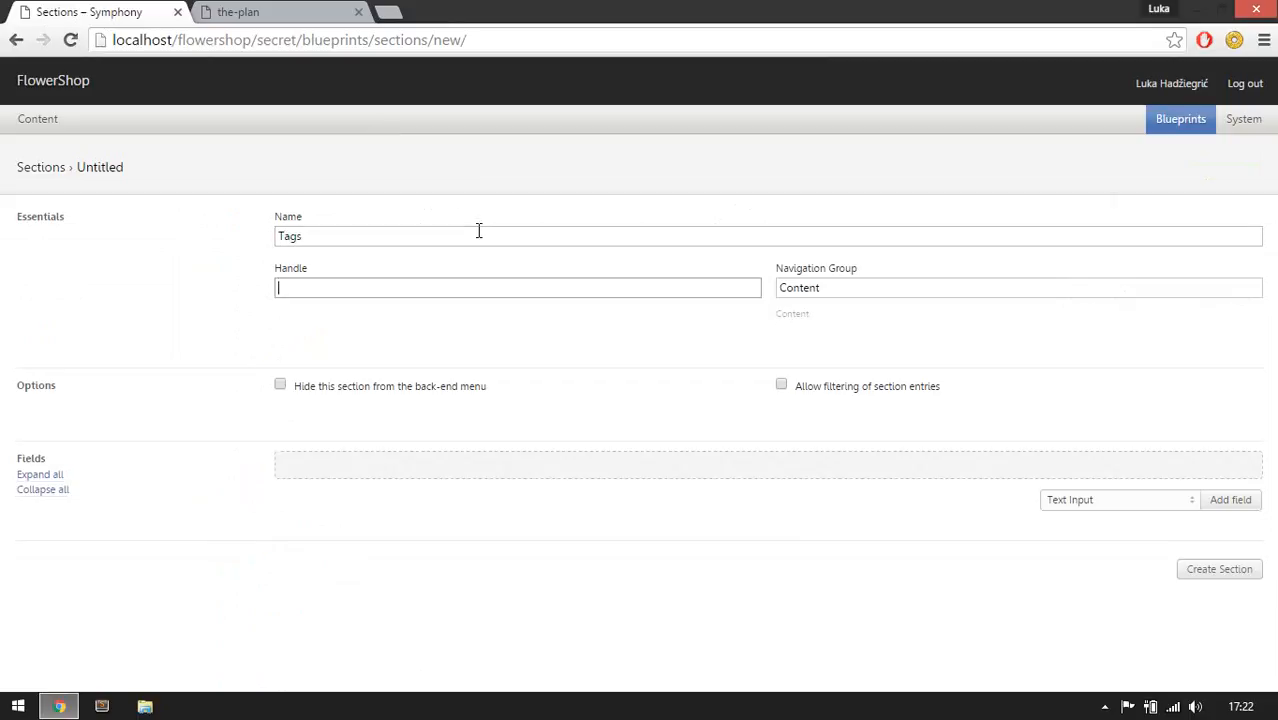
left_click_drag(850, 294, 768, 303)
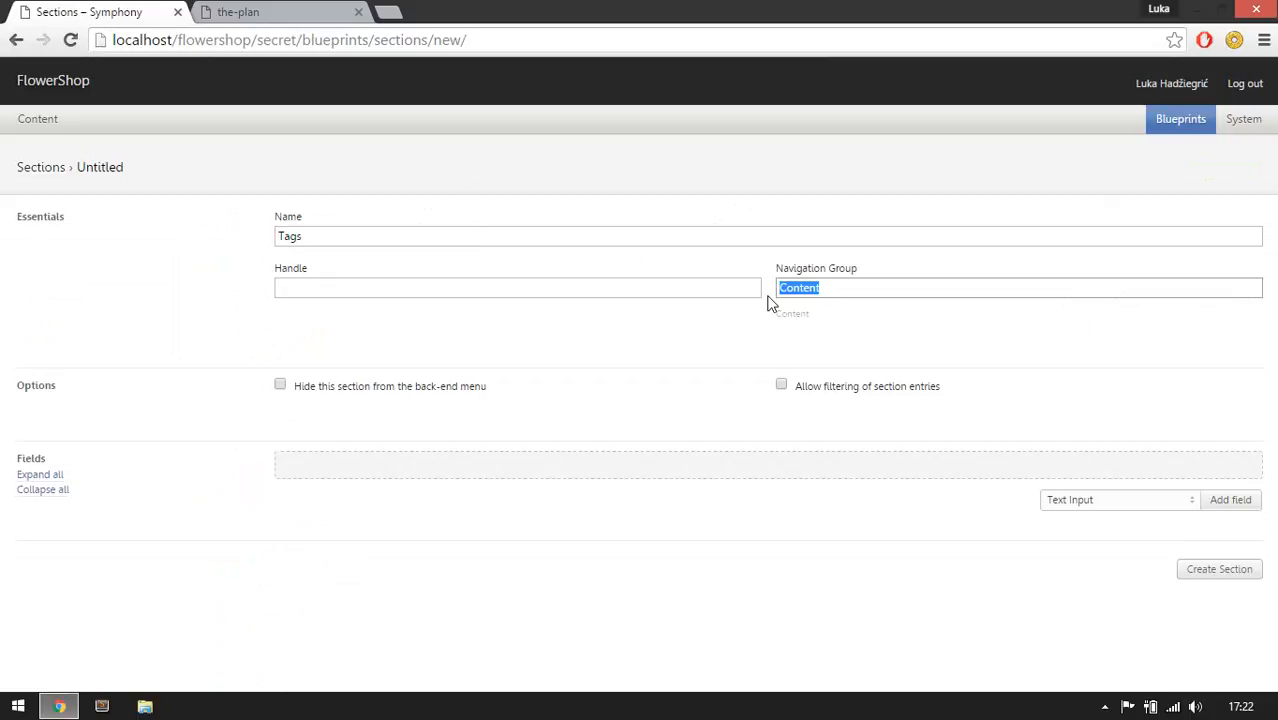
type("Meta")
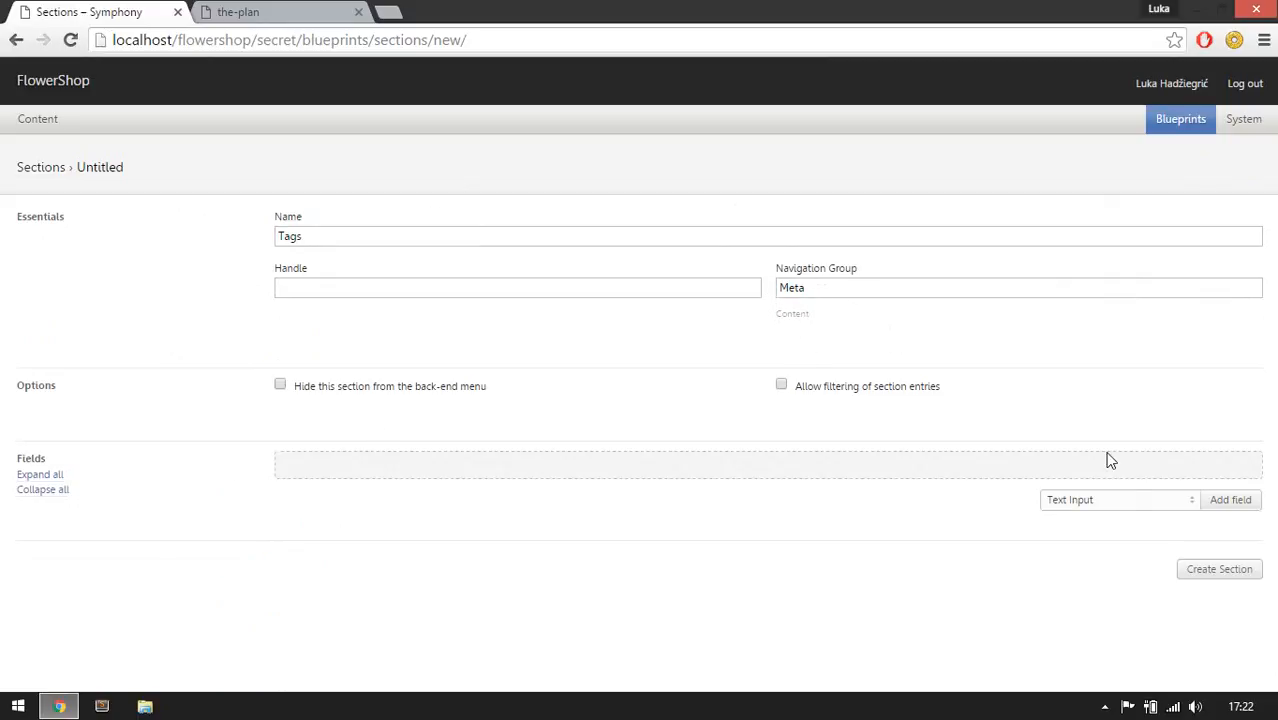
Add a required Text Input field labelled Name to the Tags section and create the section.
left_click(1218, 503)
scroll(578, 524, "down", 2)
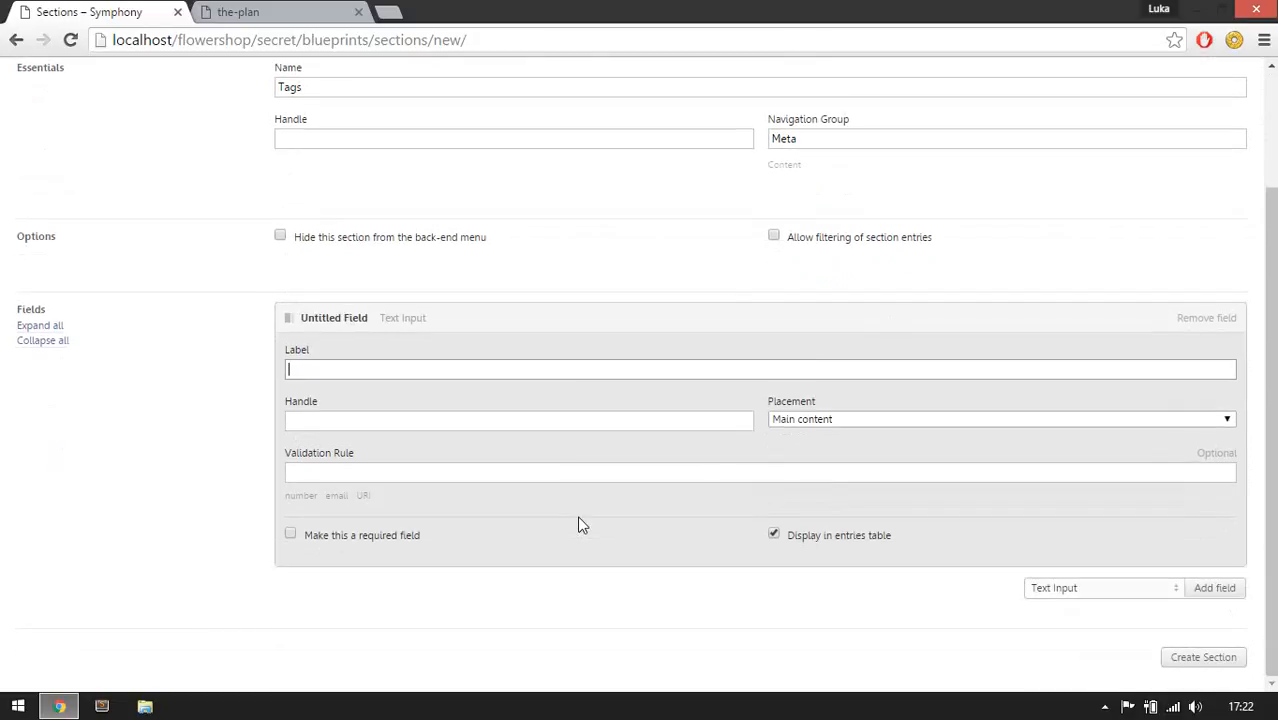
type("Name")
key("Tab")
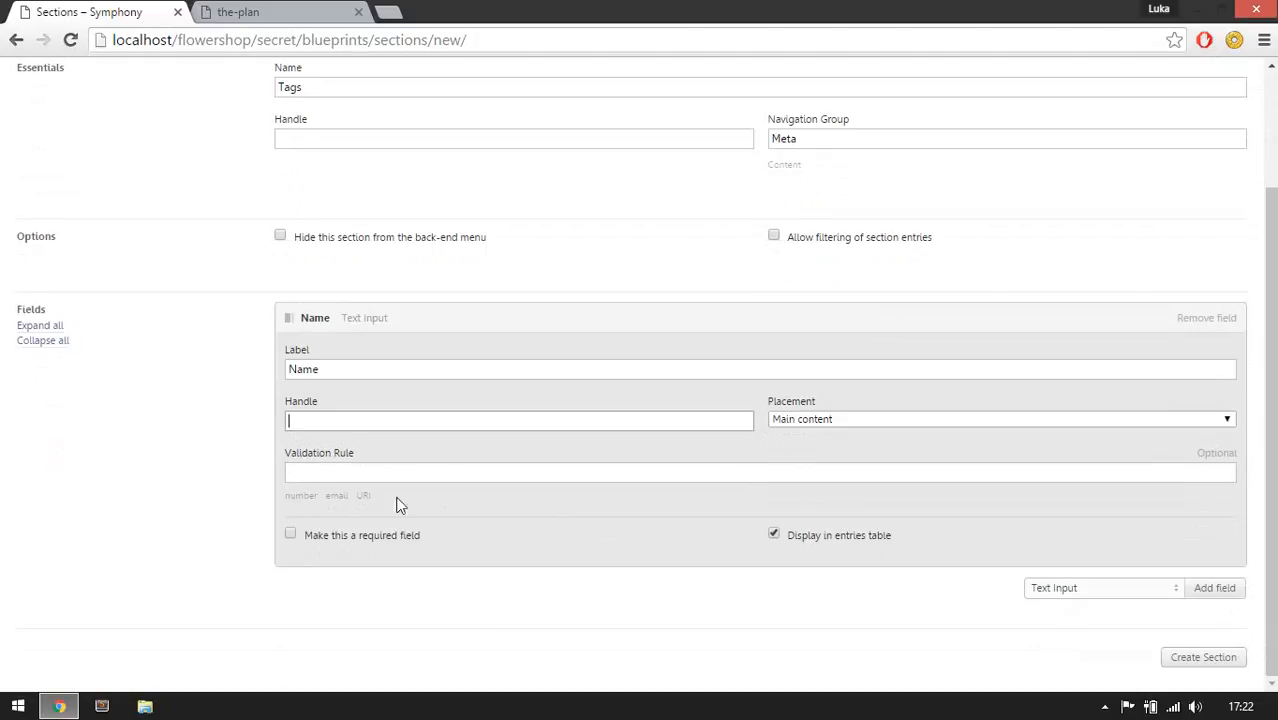
left_click(323, 540)
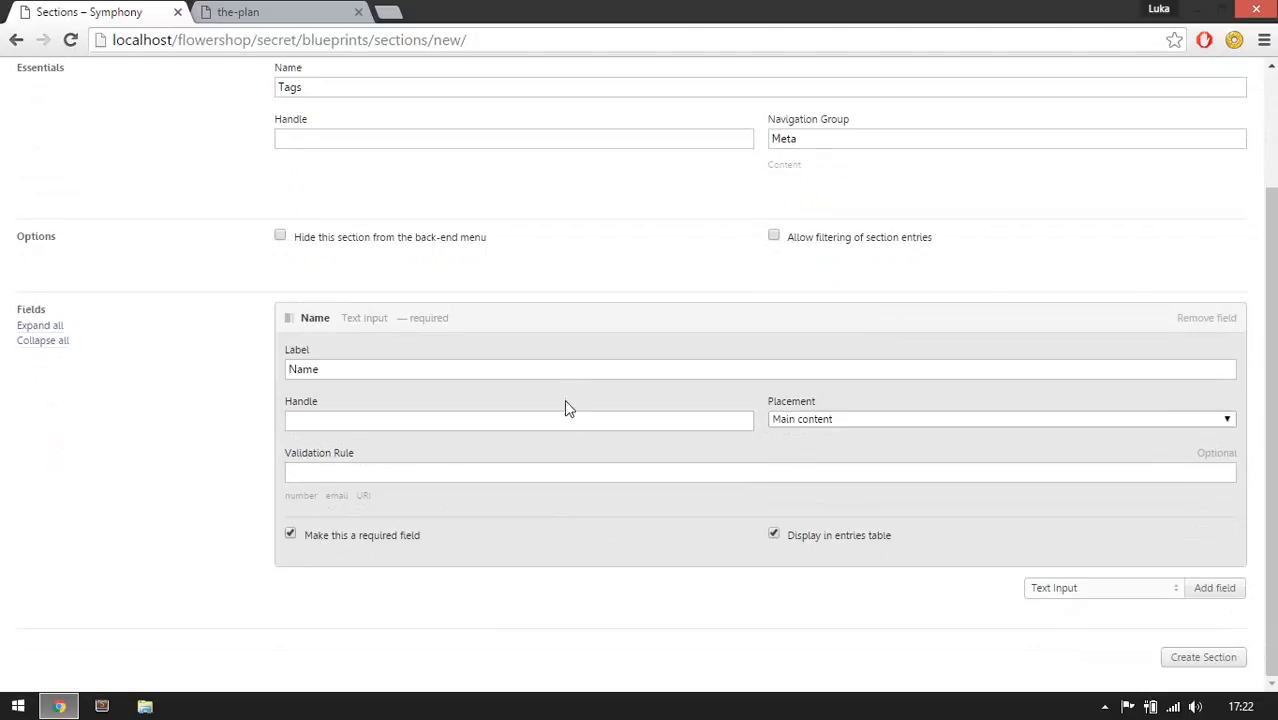
left_click(563, 328)
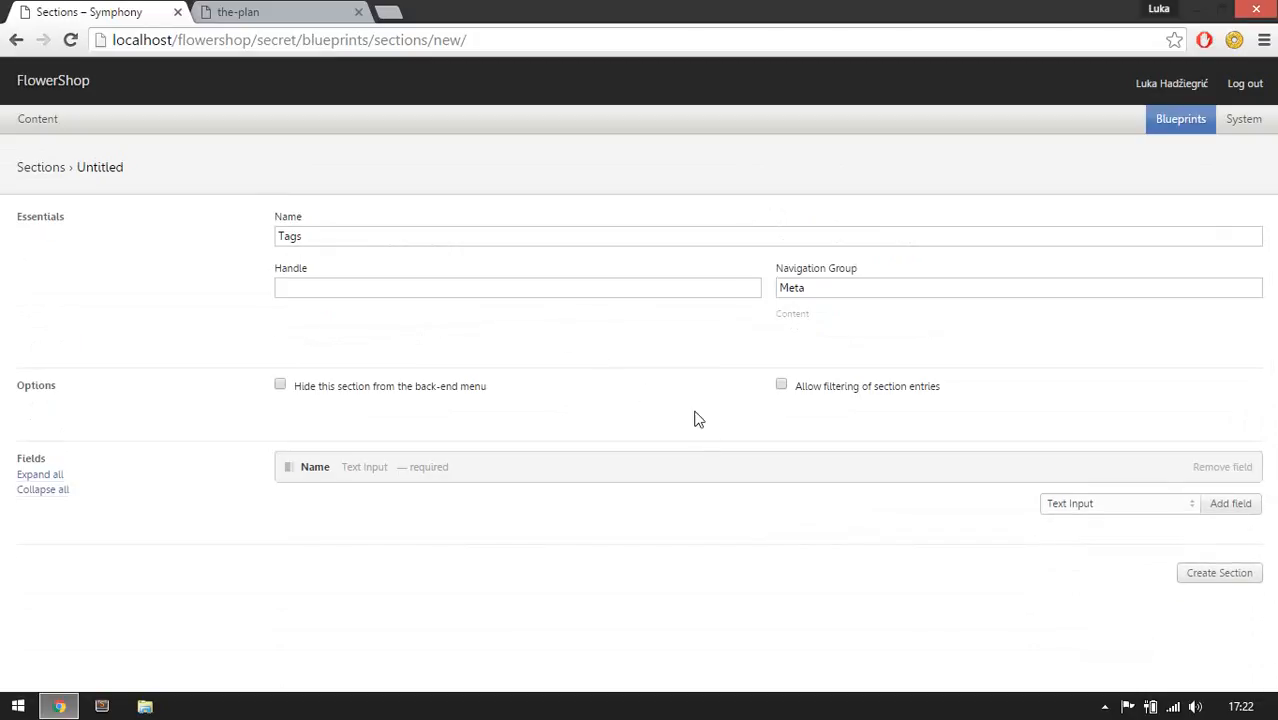
left_click(1240, 580)
Start another new section named Transactions, checking its fields in the plan.
left_click(250, 10)
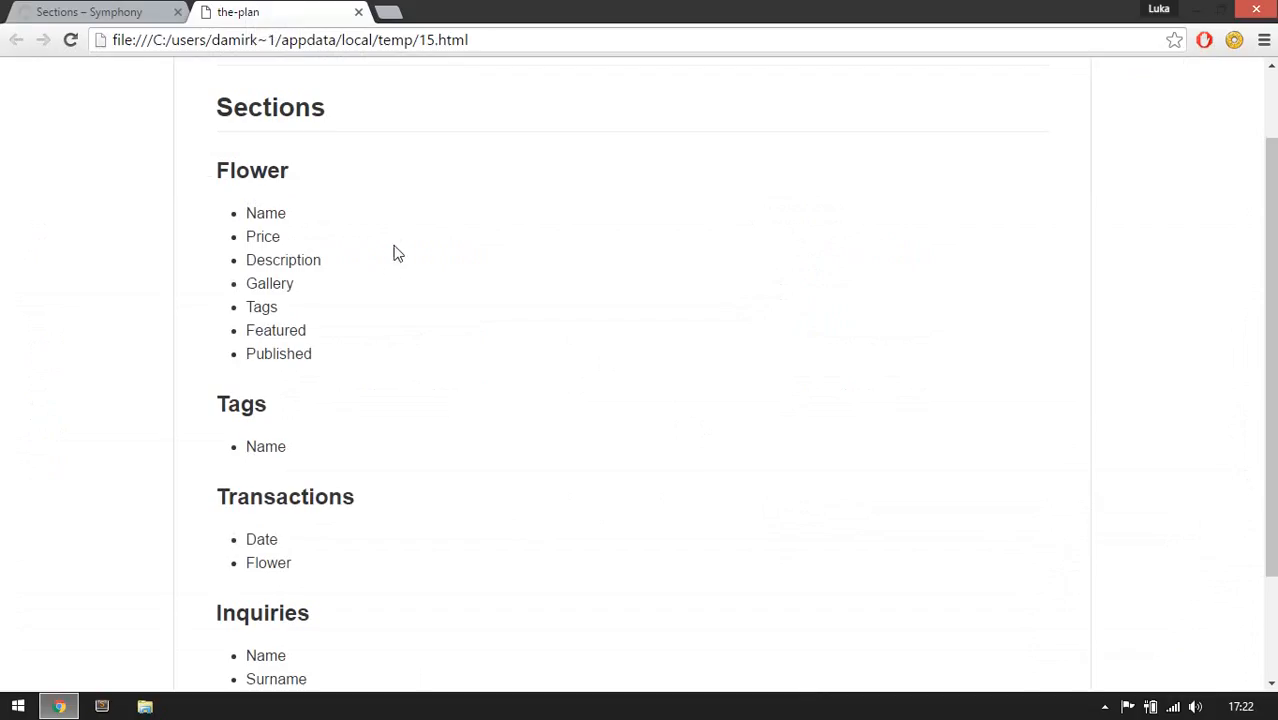
scroll(392, 255, "down", 2)
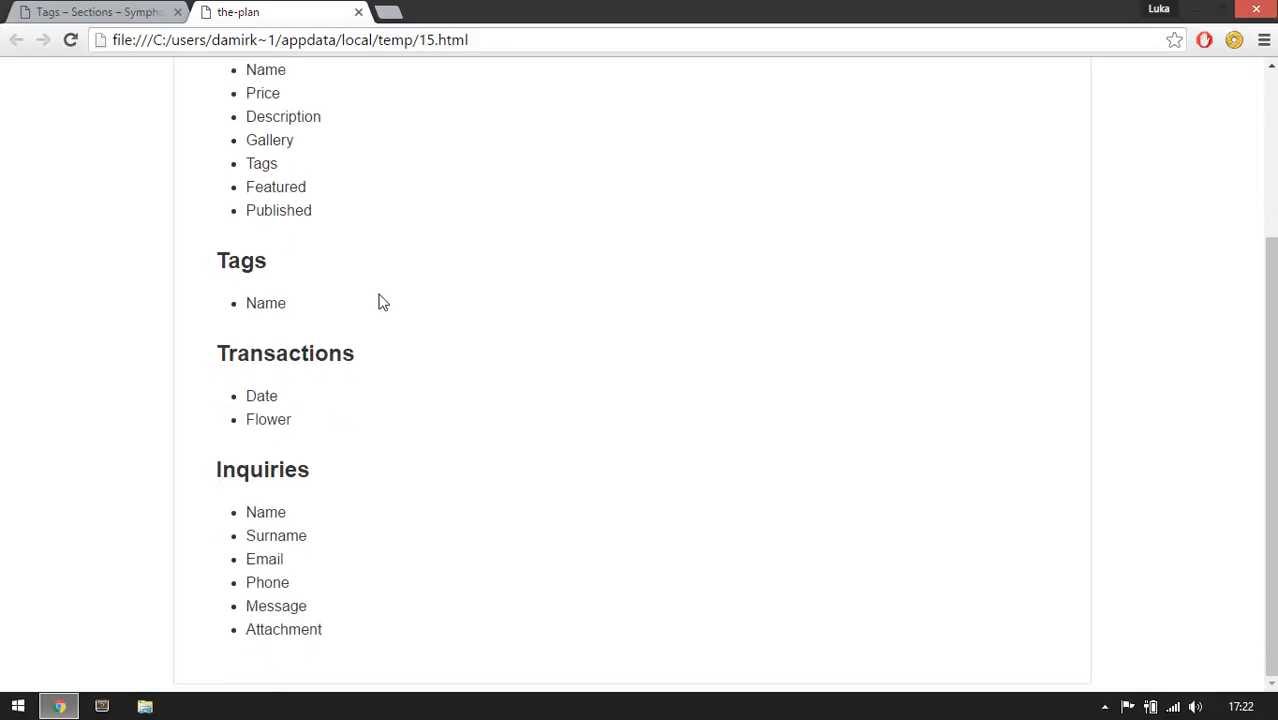
left_click_drag(217, 353, 358, 360)
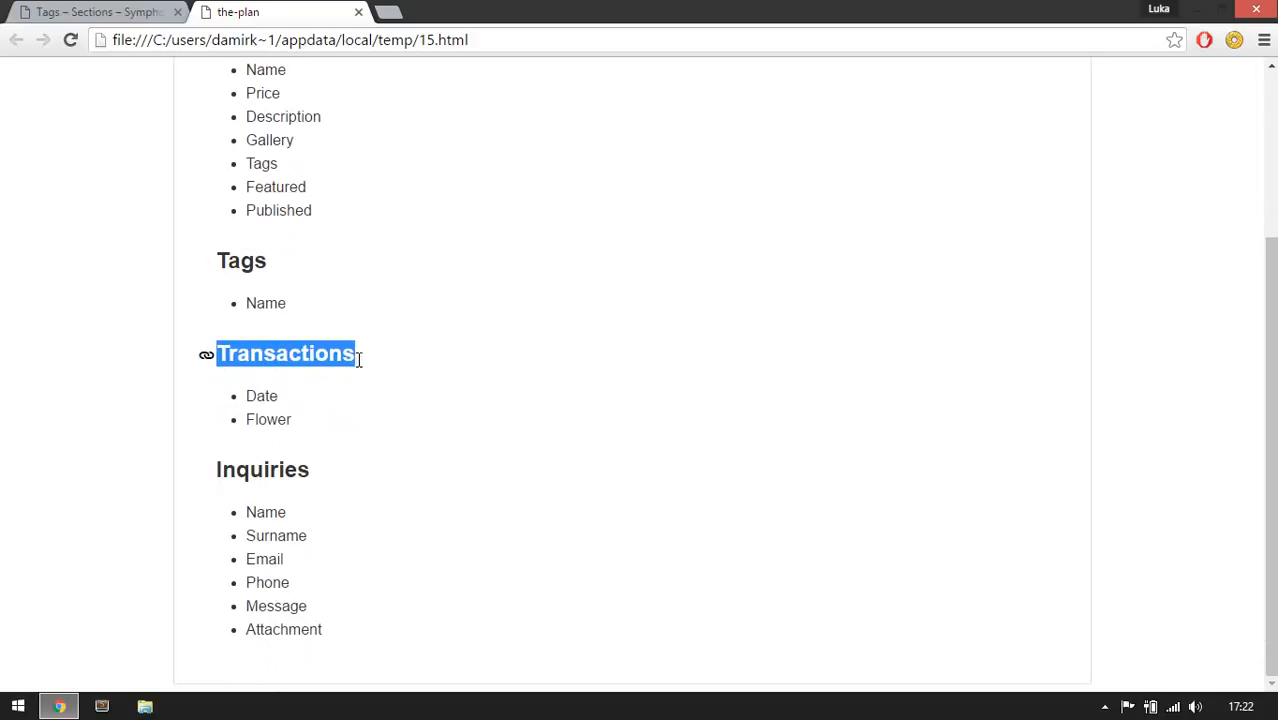
left_click(358, 360)
left_click(127, 7)
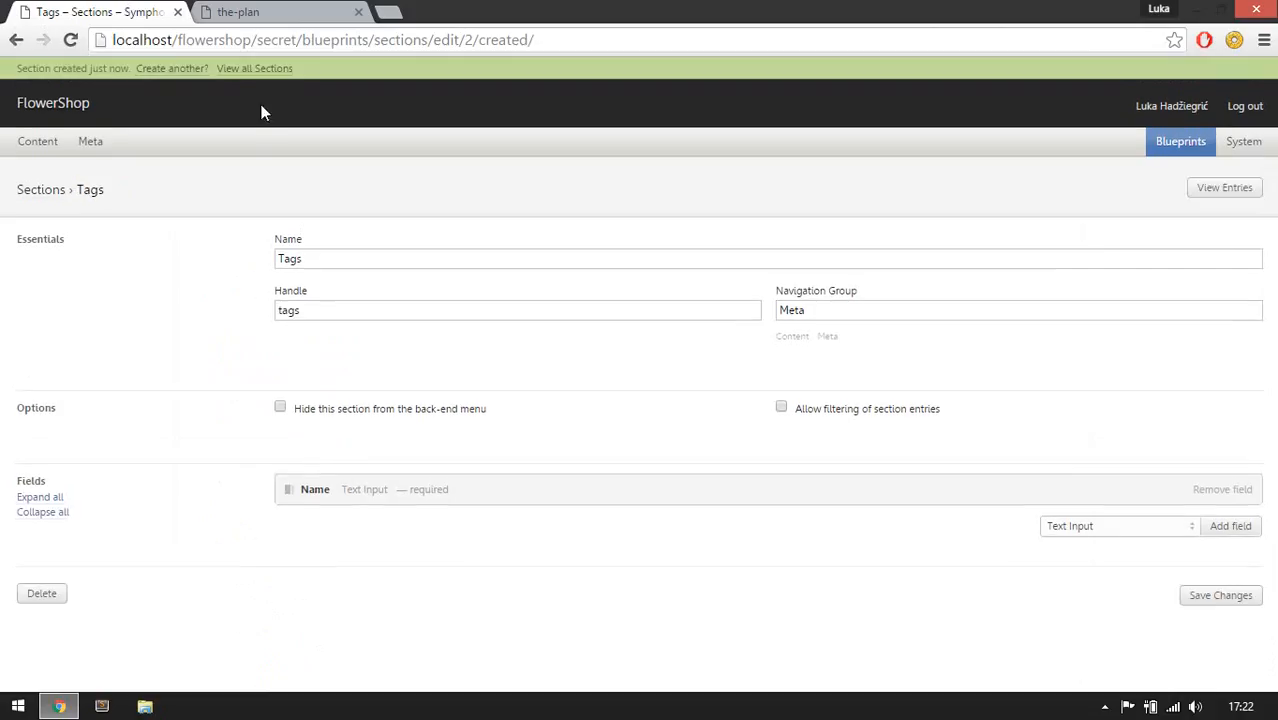
left_click(172, 74)
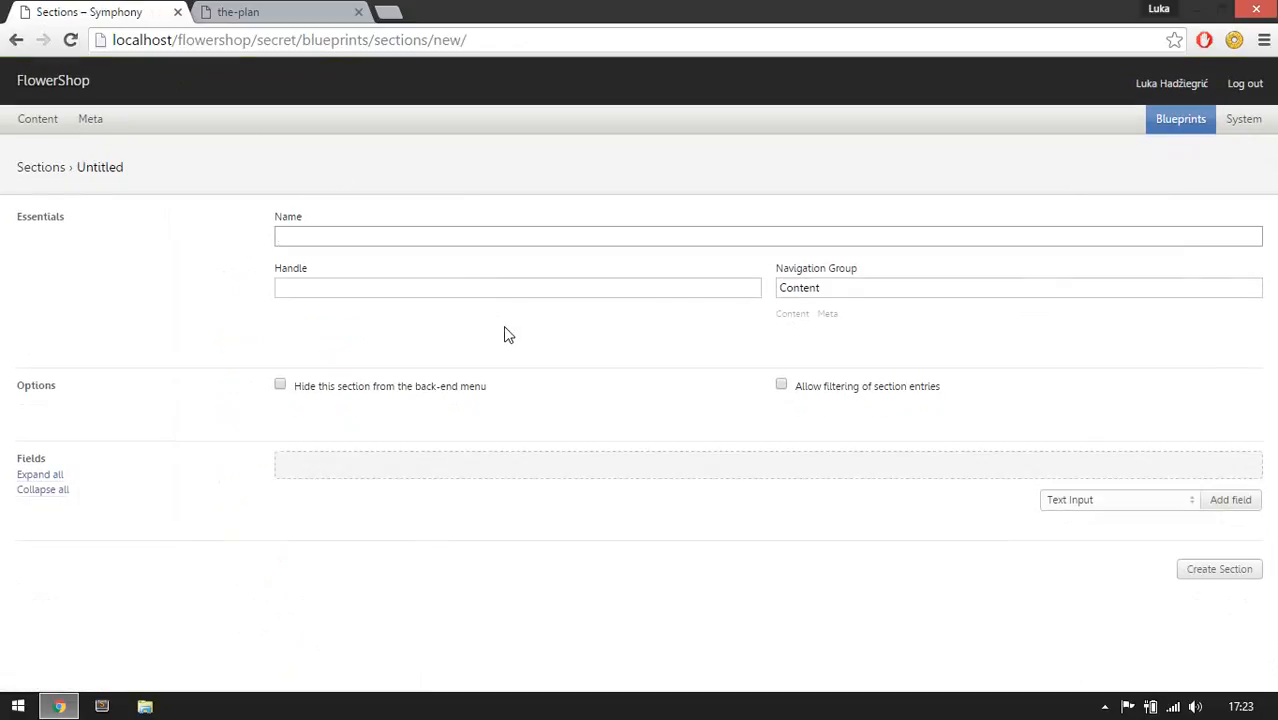
type("Transactions")
key("Tab")
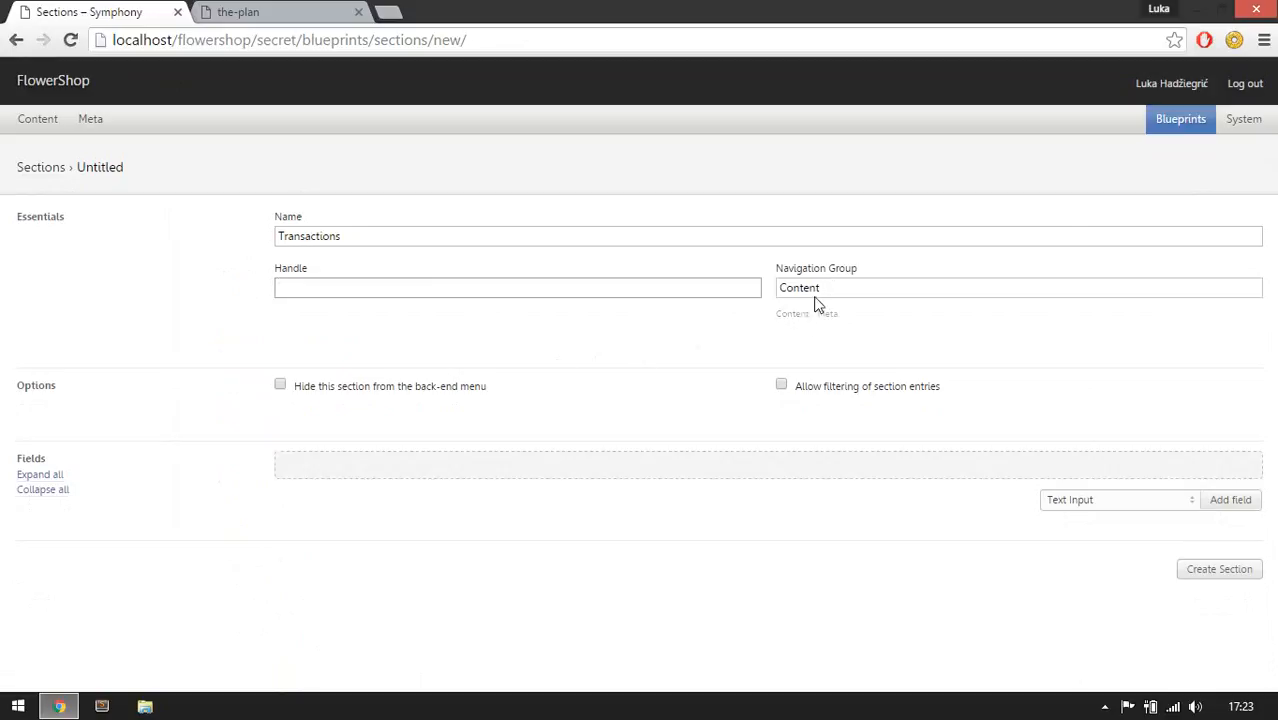
Add a required Date field labelled Date, placed in main content, with the calendar shown.
left_click(1102, 508)
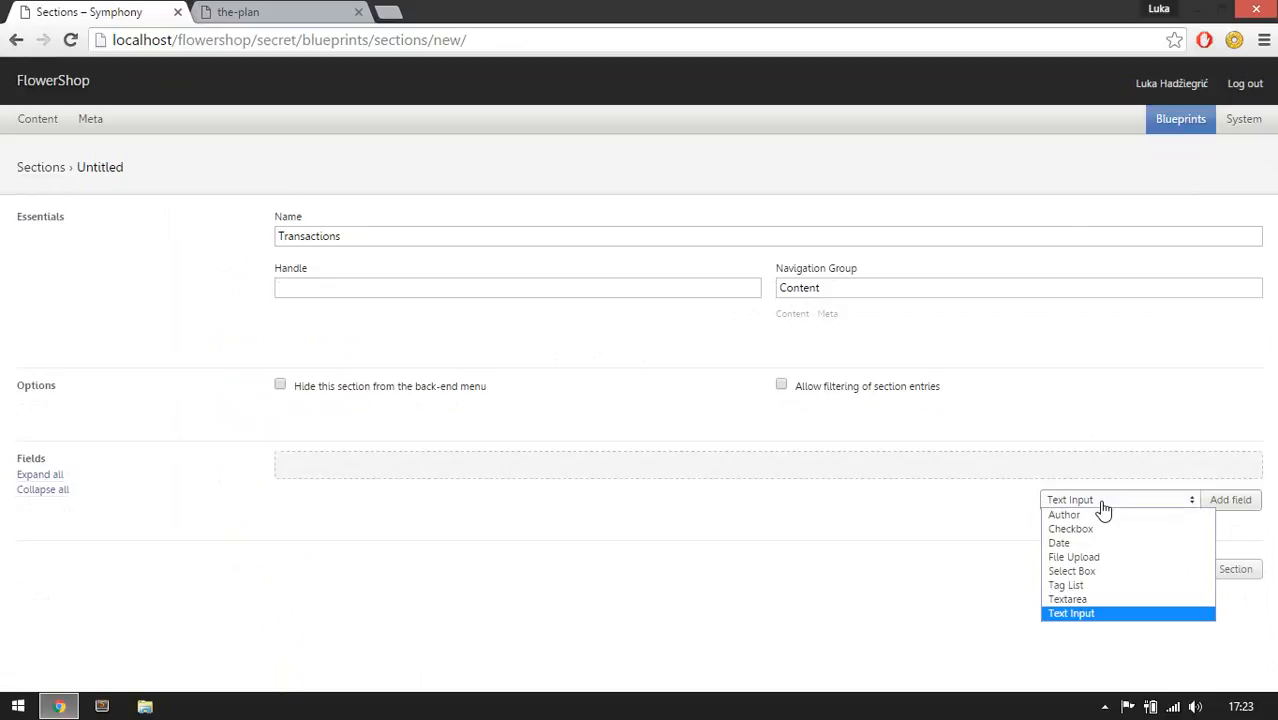
left_click(1100, 540)
left_click(1230, 500)
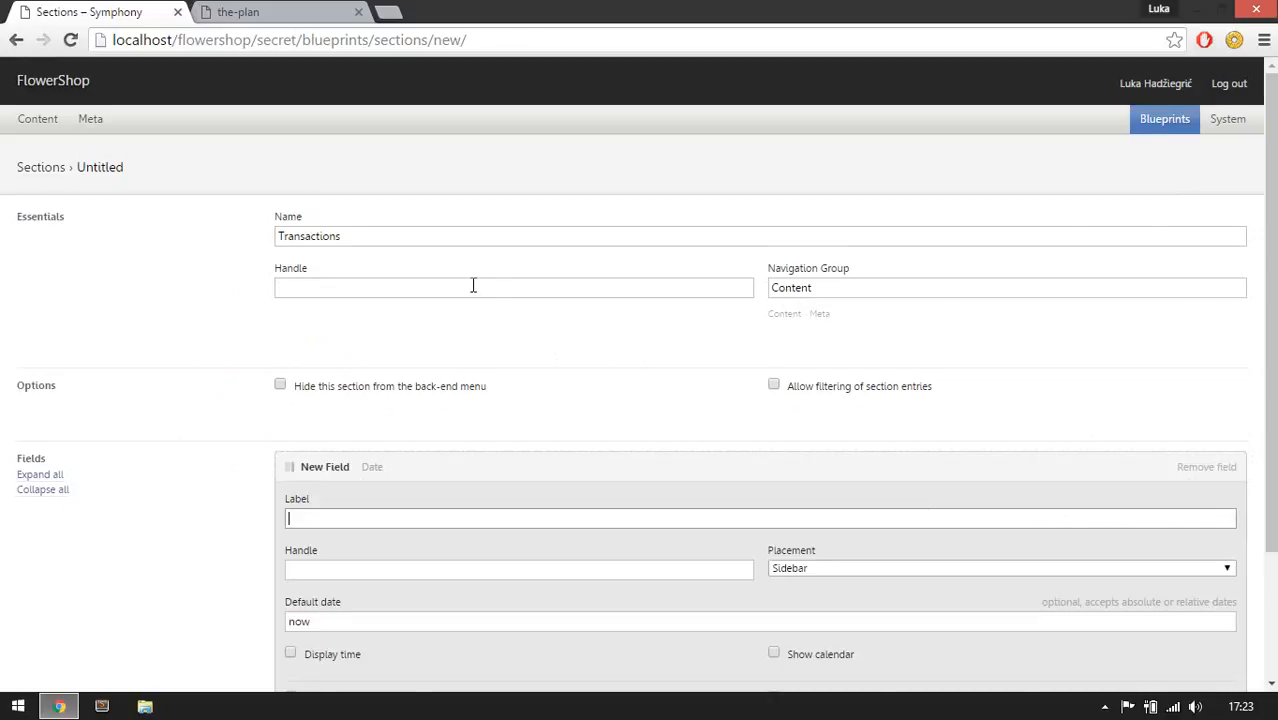
scroll(474, 288, "down", 2)
type("Date")
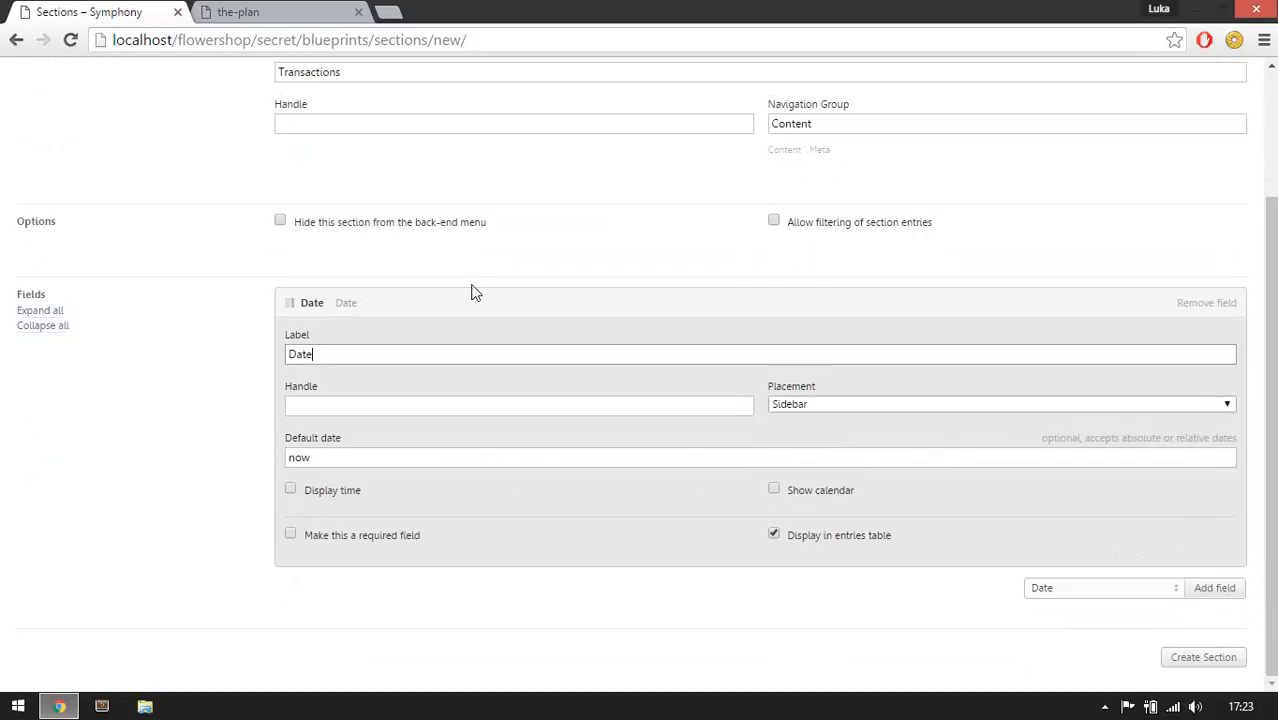
key("Tab")
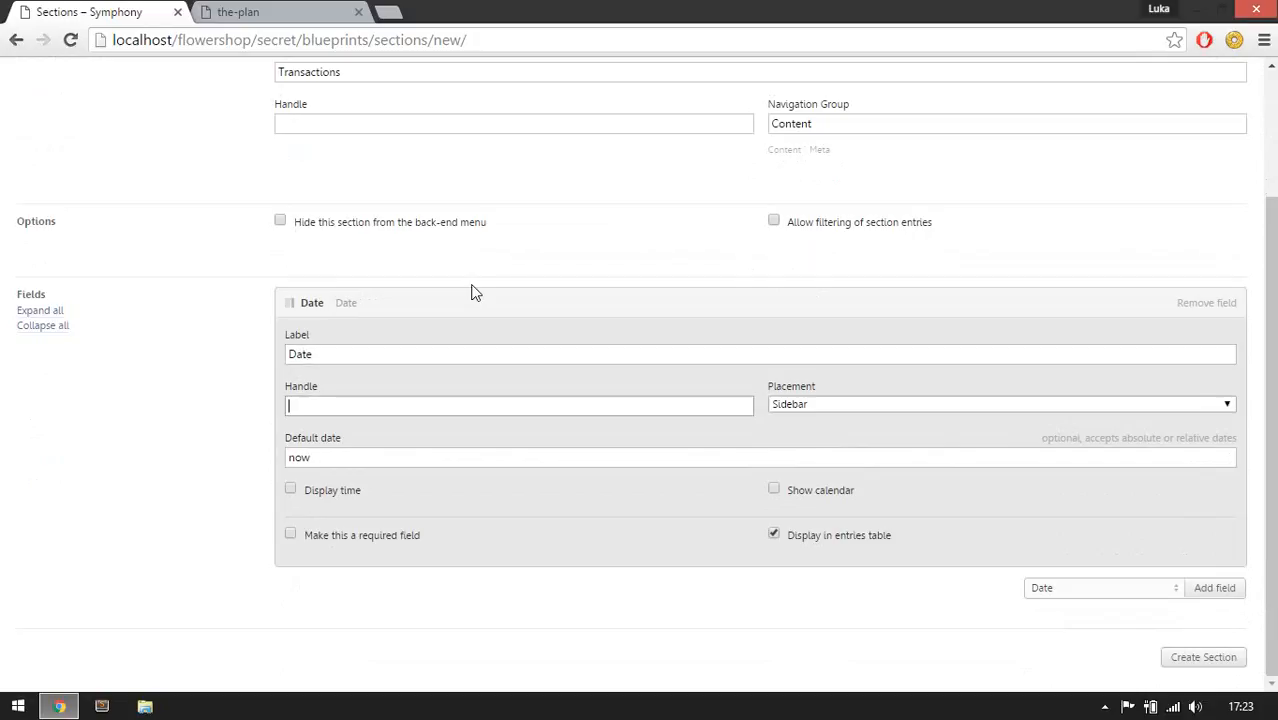
left_click(790, 404)
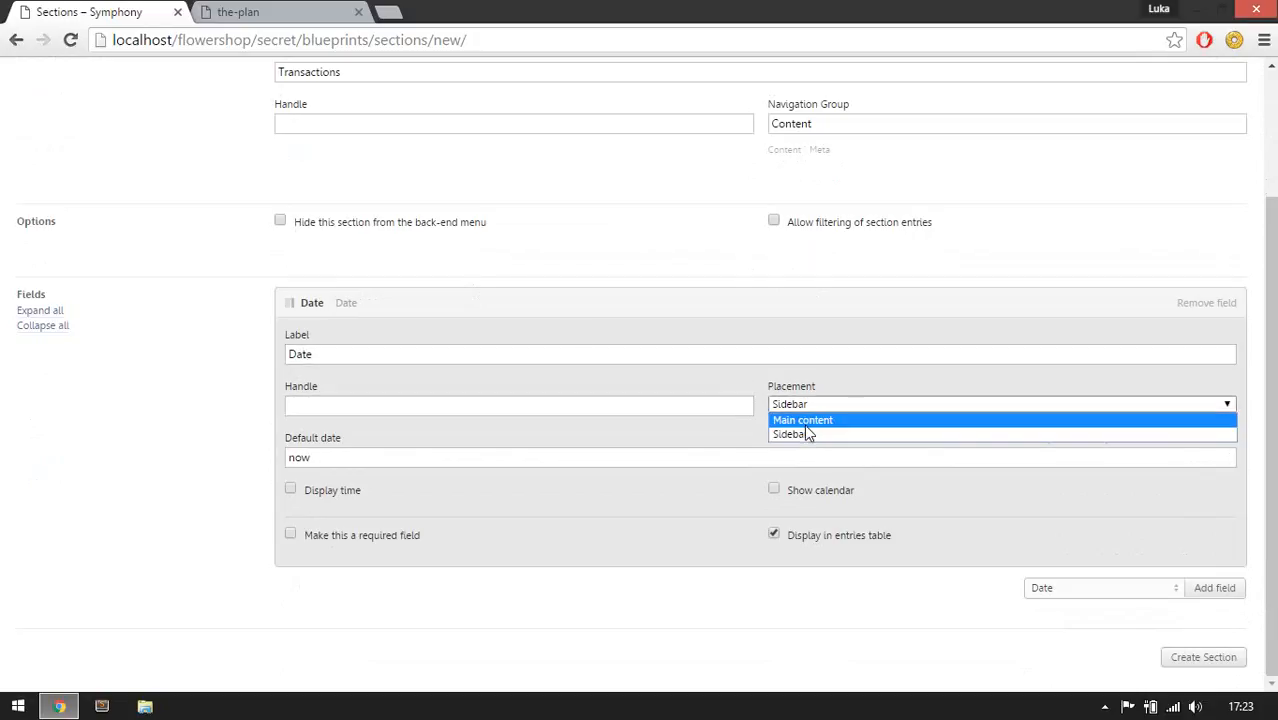
left_click(806, 420)
left_click(475, 460)
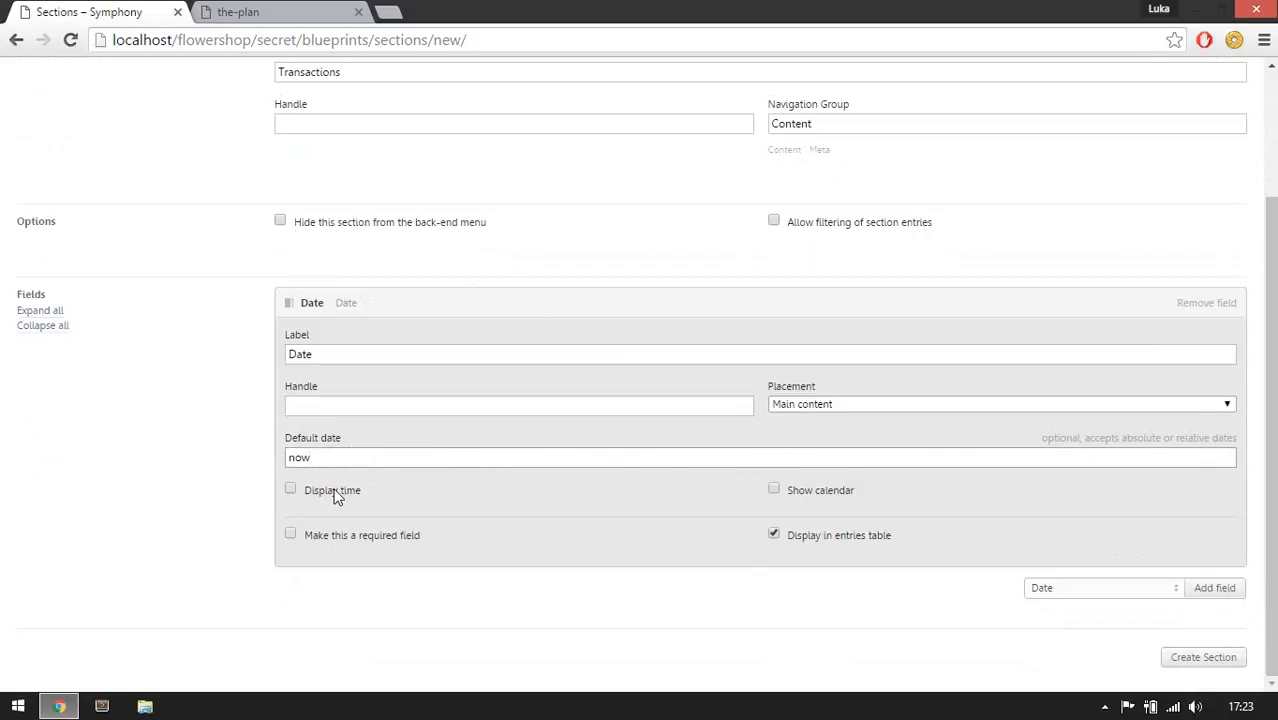
left_click(341, 535)
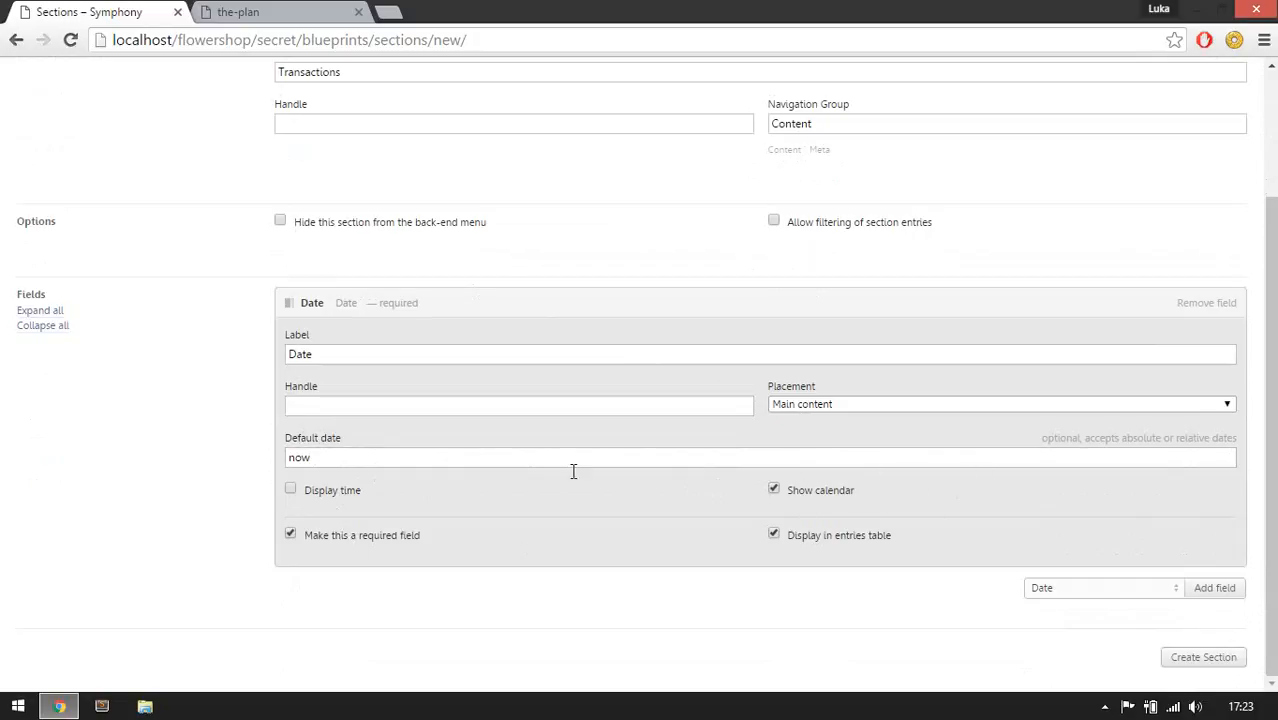
left_click(623, 305)
Add a Select Box field to the Transactions section, checking the plan's Flower entry first.
left_click(245, 11)
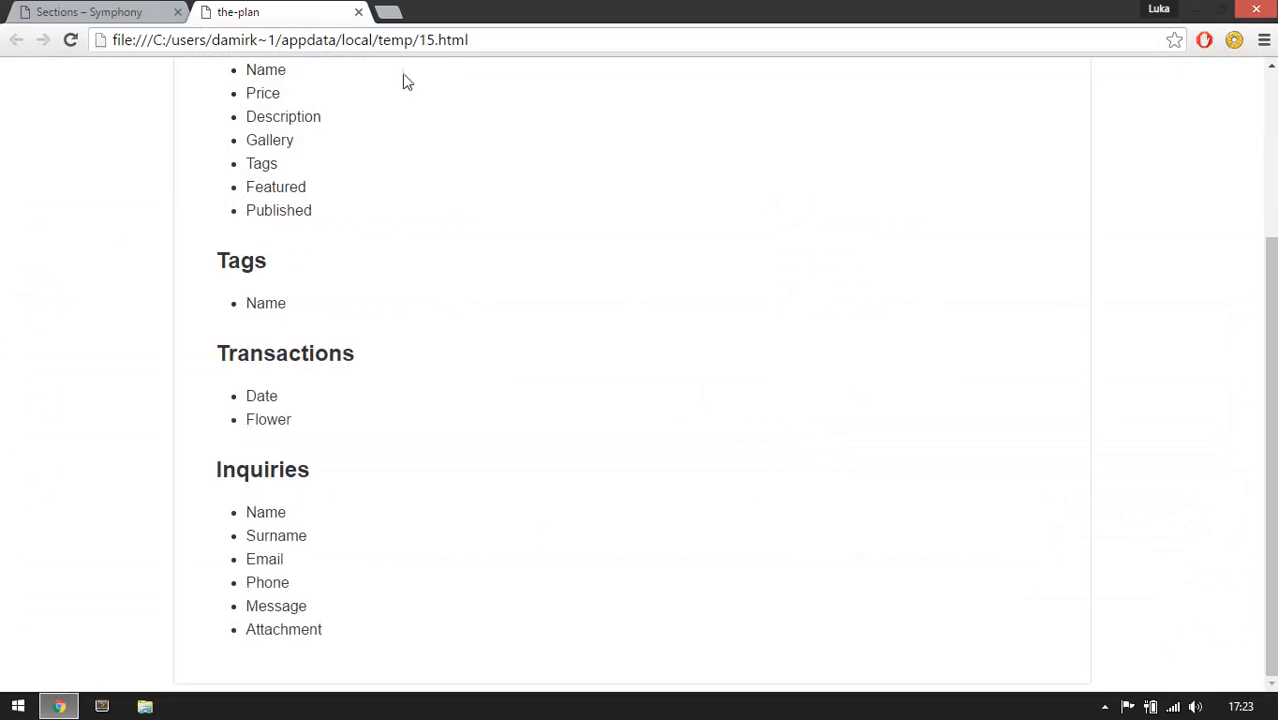
double_click(282, 419)
left_click(352, 470)
left_click(88, 11)
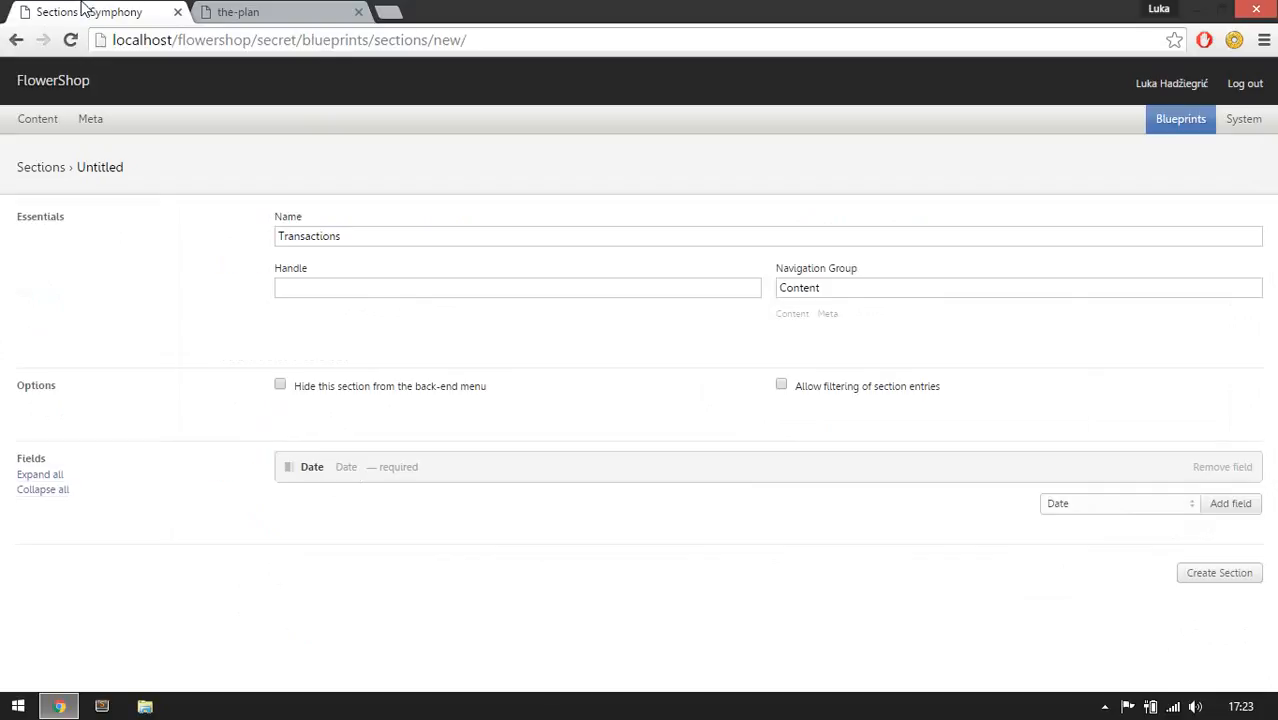
left_click(1132, 508)
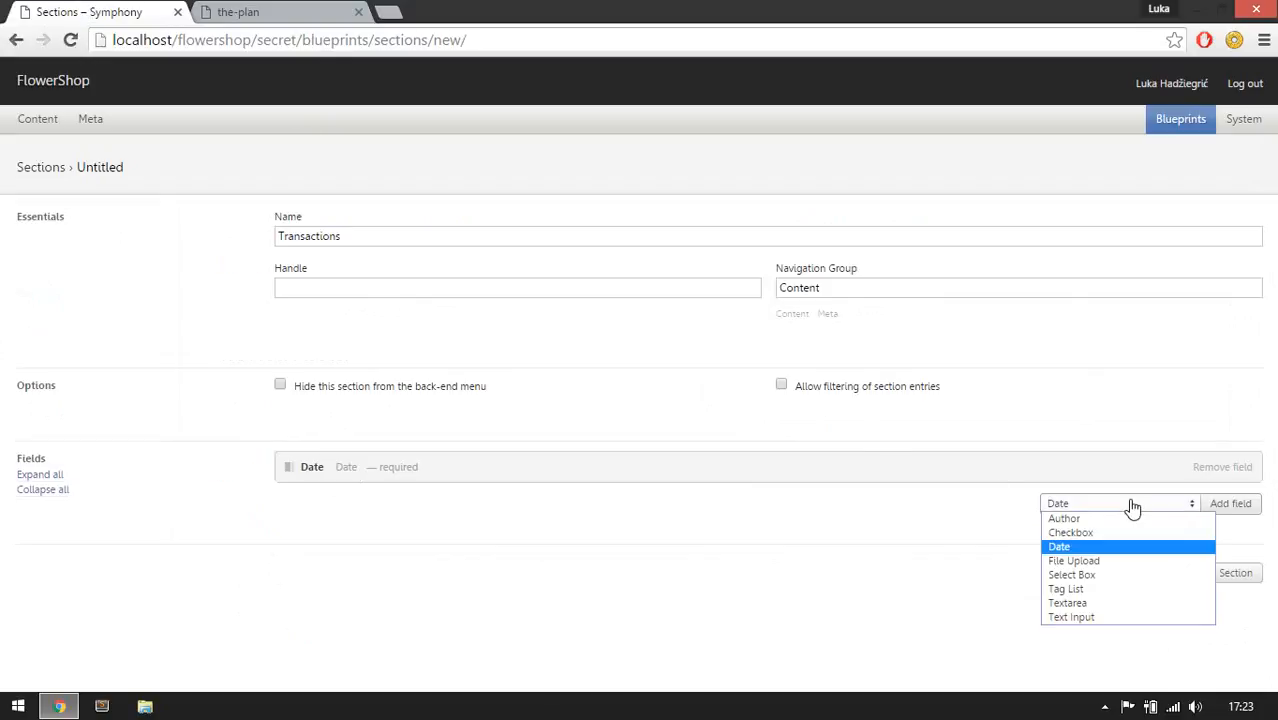
left_click(1116, 578)
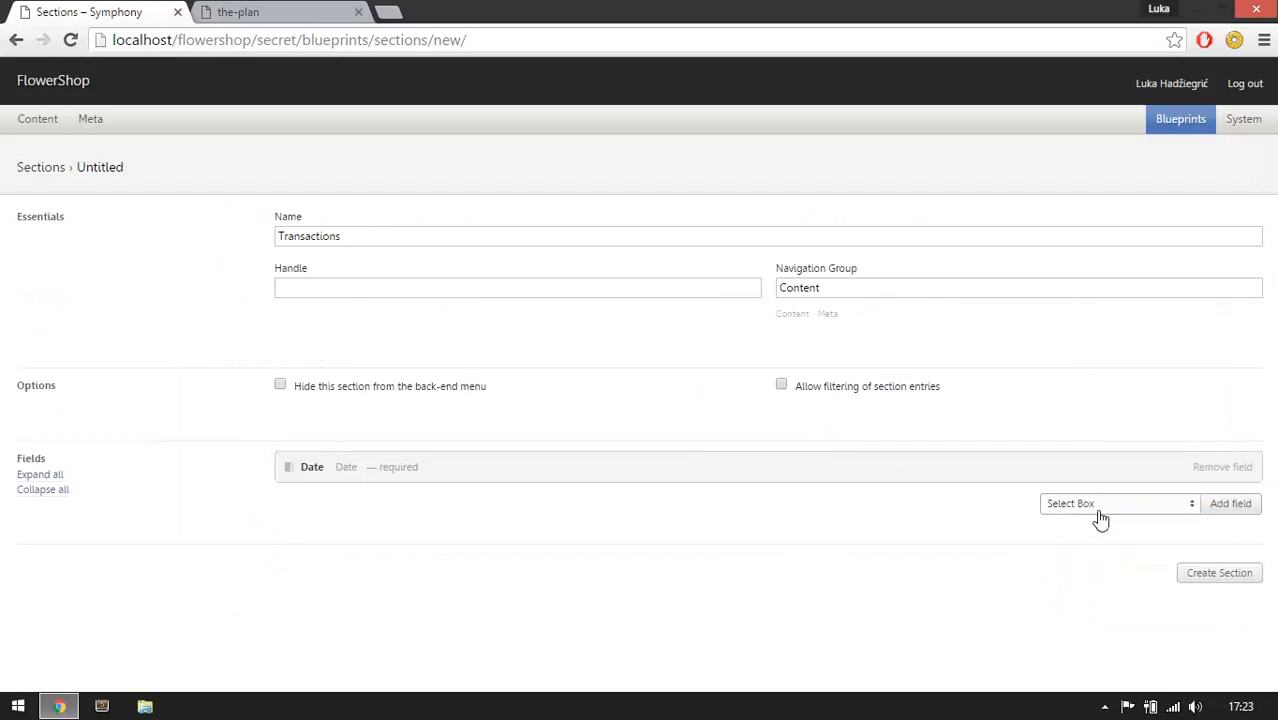
left_click(1230, 504)
Place the select box field in main content and label it Flower.
scroll(405, 420, "down", 2)
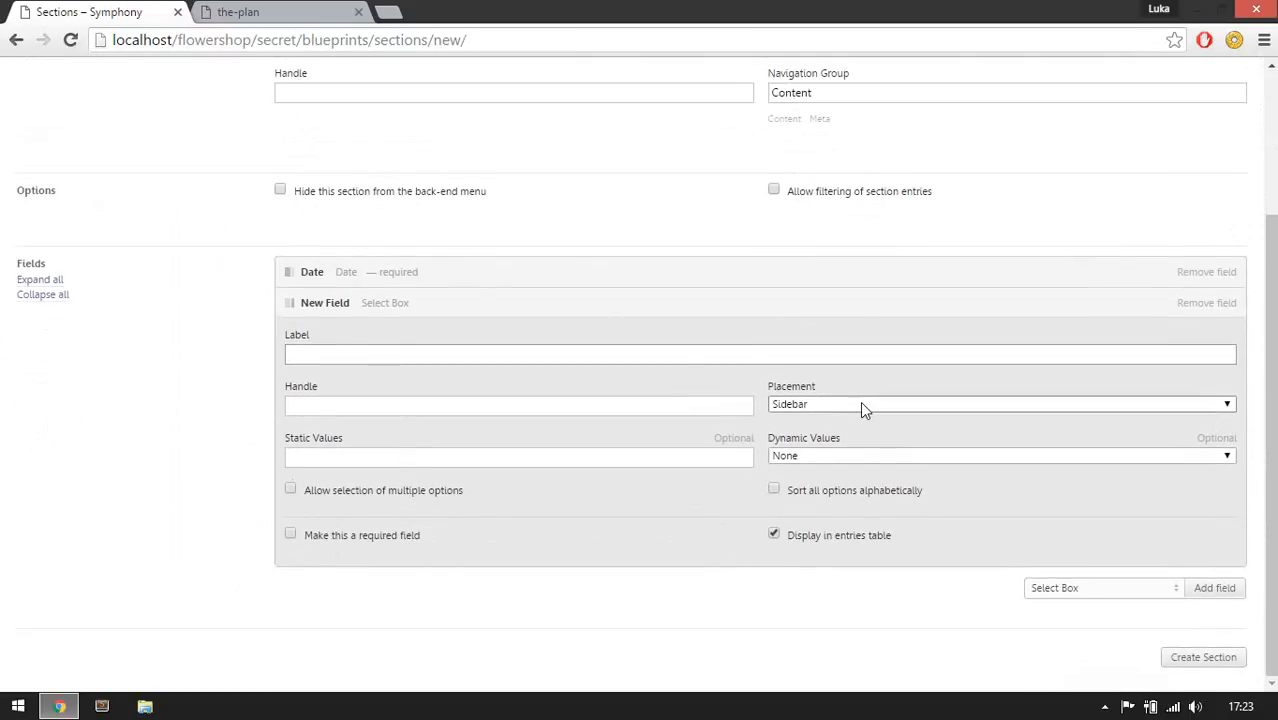
left_click(862, 405)
left_click(845, 418)
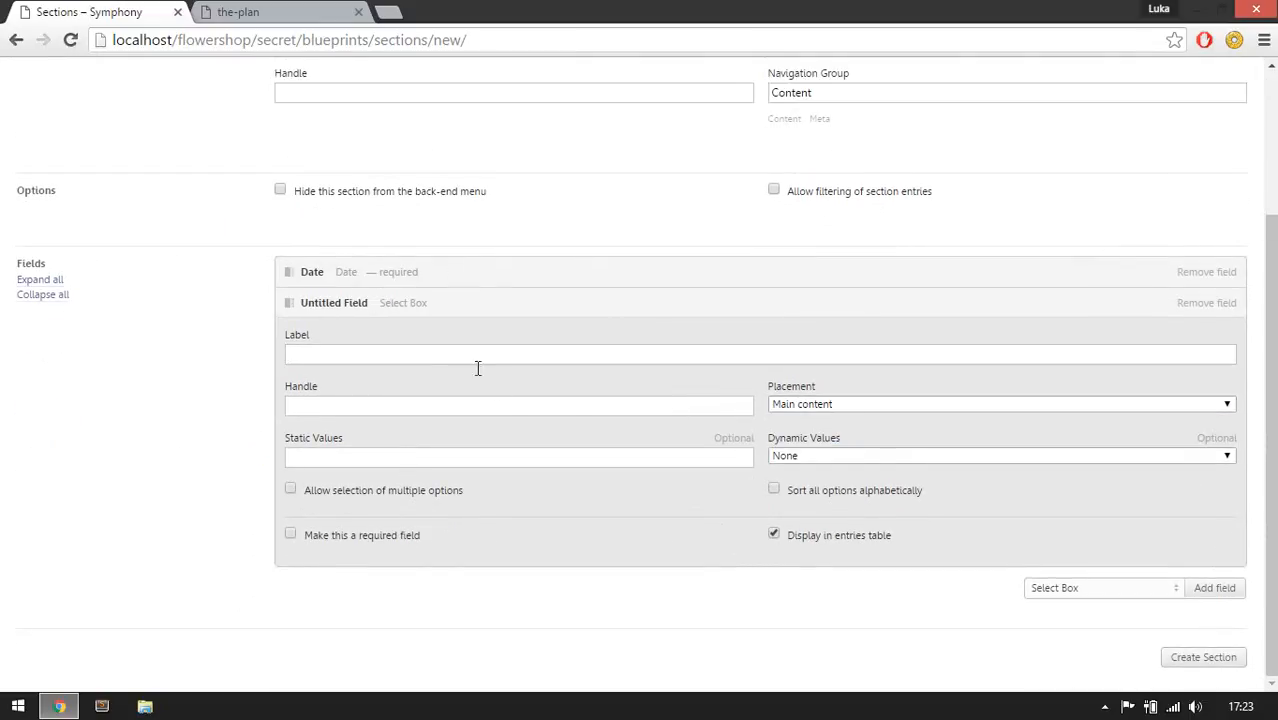
left_click(456, 352)
type("Flower")
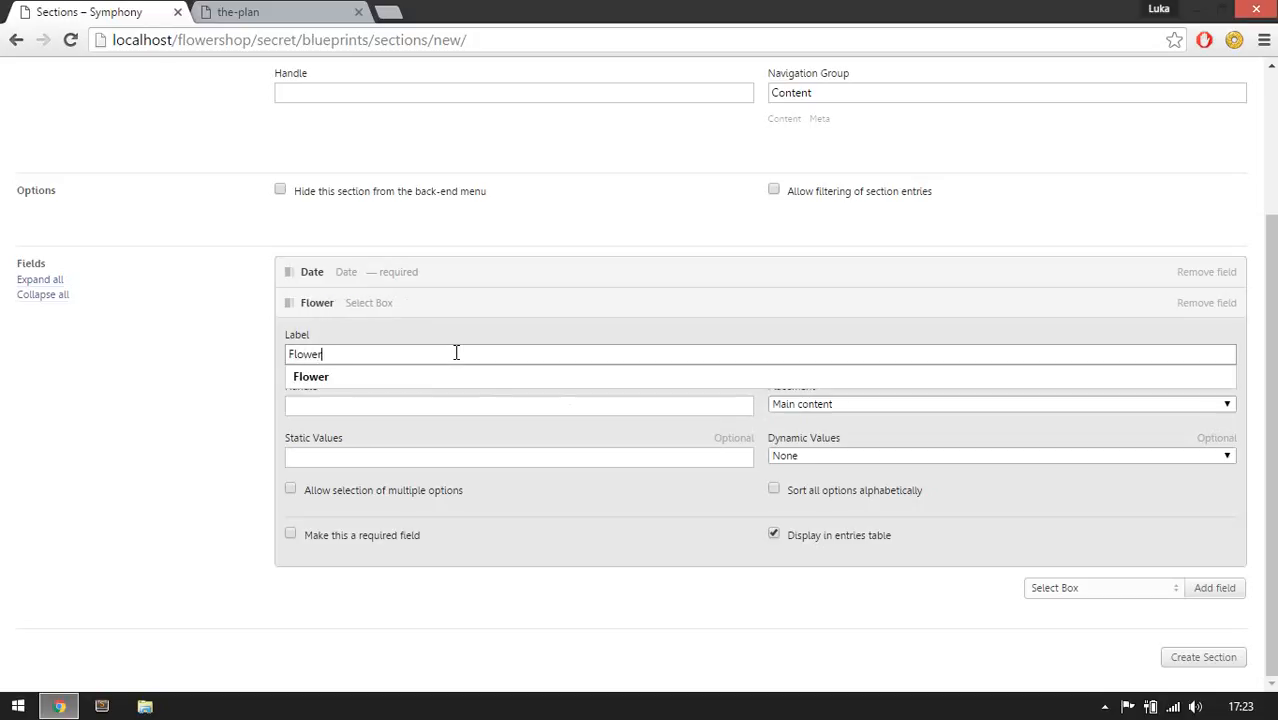
key("Tab")
key("Tab")
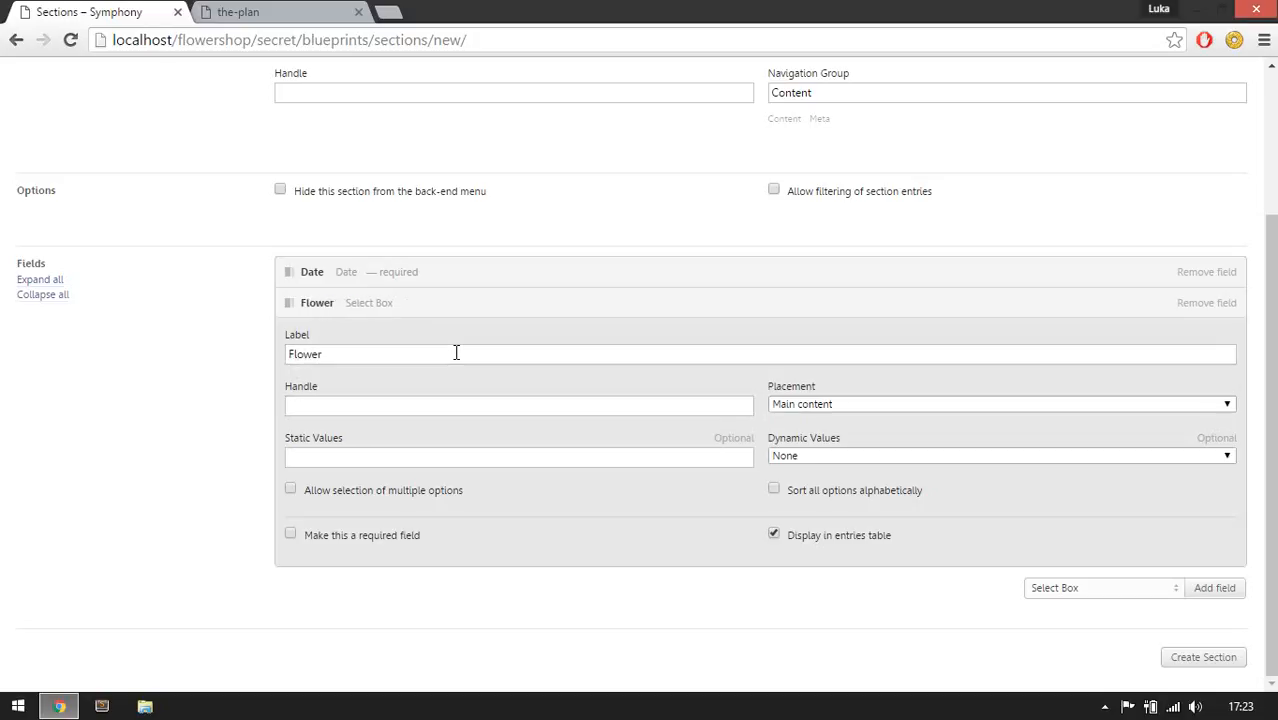
left_click(394, 456)
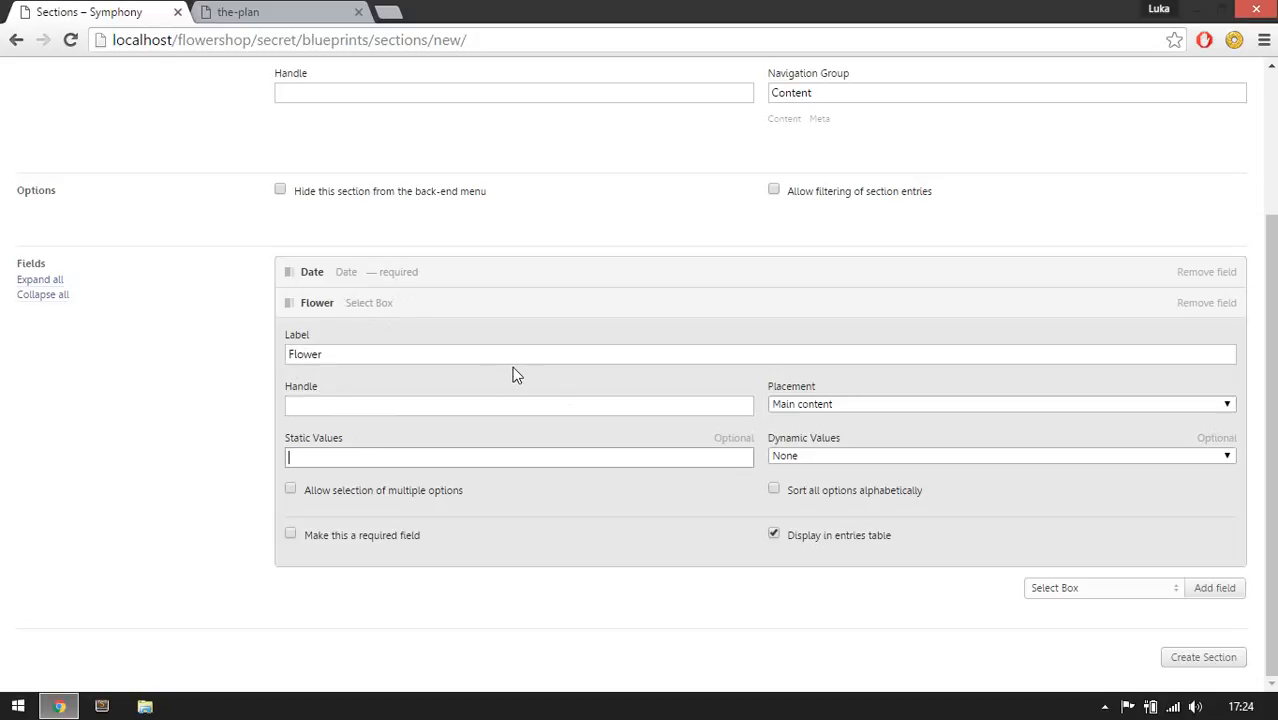
type("assaasd, askdjsak, asdkjasdkl")
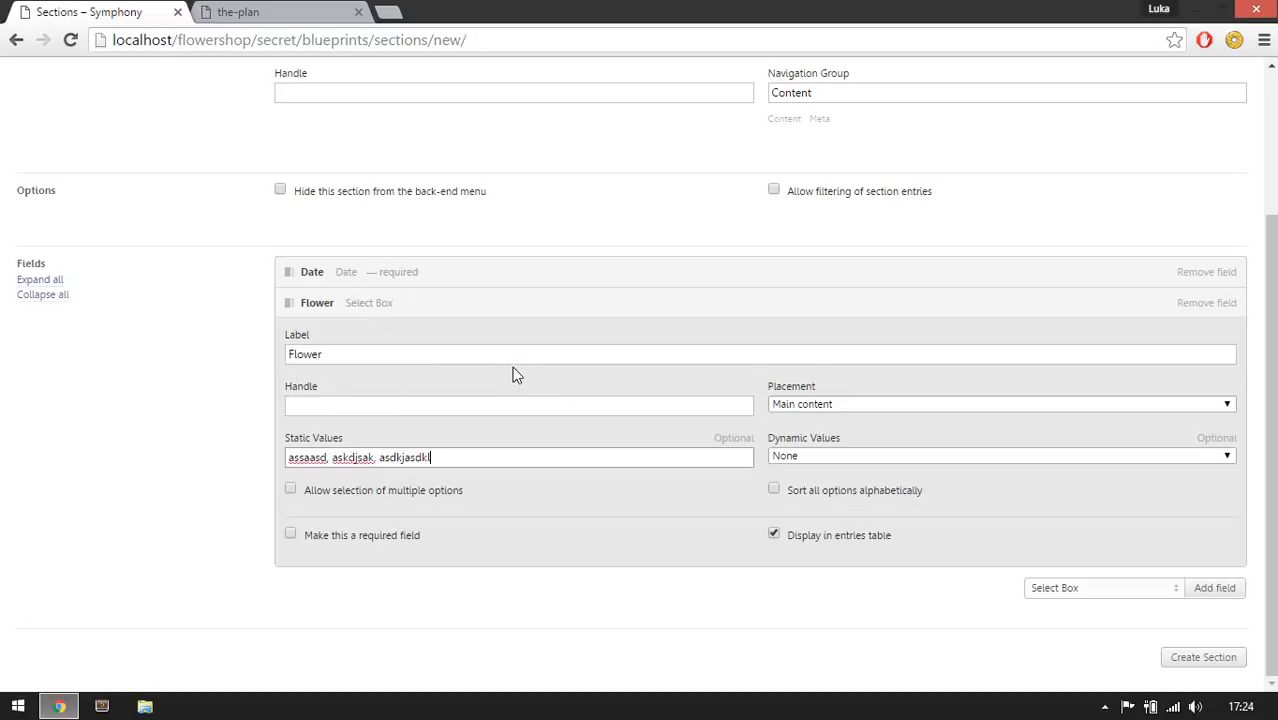
type(",")
key("BackSpace")
key("BackSpace")
key("BackSpace")
key("BackSpace")
key("BackSpace")
key("BackSpace")
key("BackSpace")
key("BackSpace")
key("BackSpace")
key("BackSpace")
key("BackSpace")
key("BackSpace")
key("BackSpace")
key("BackSpace")
key("BackSpace")
key("BackSpace")
key("BackSpace")
key("BackSpace")
key("BackSpace")
key("BackSpace")
Fill the Flower field's dynamic values from the Name field of the Flowers section.
left_click(849, 458)
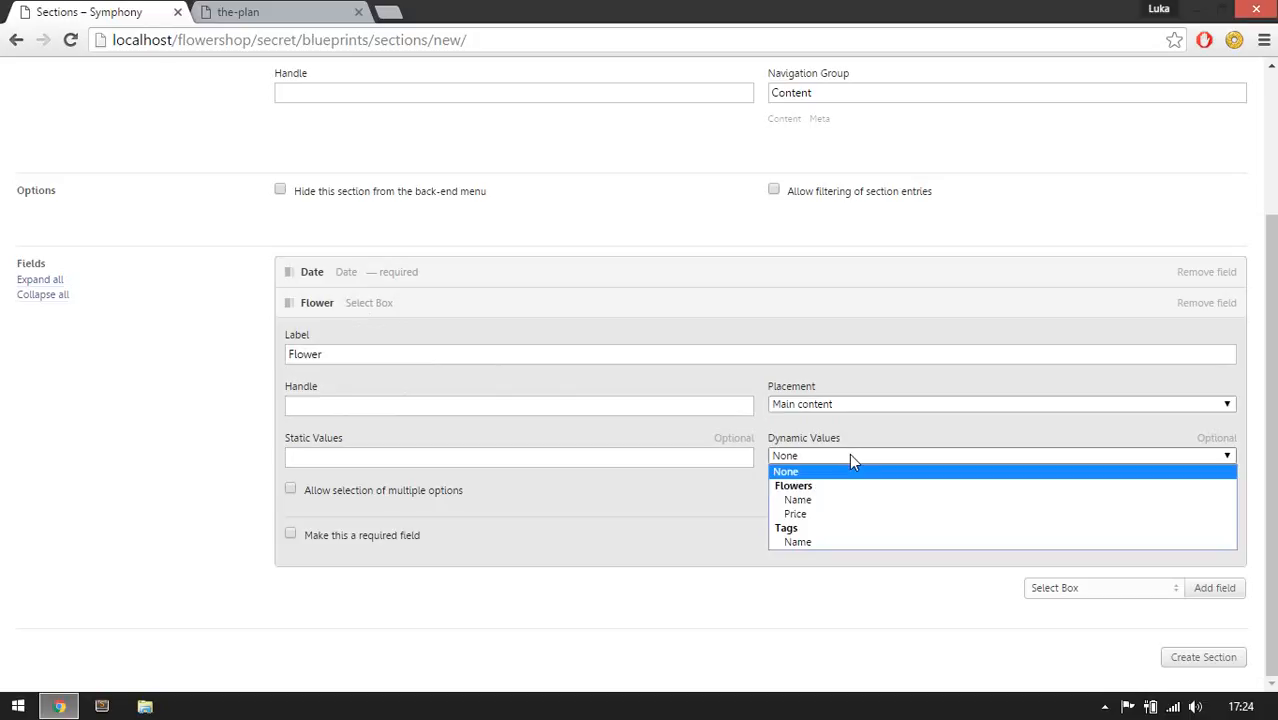
left_click(799, 500)
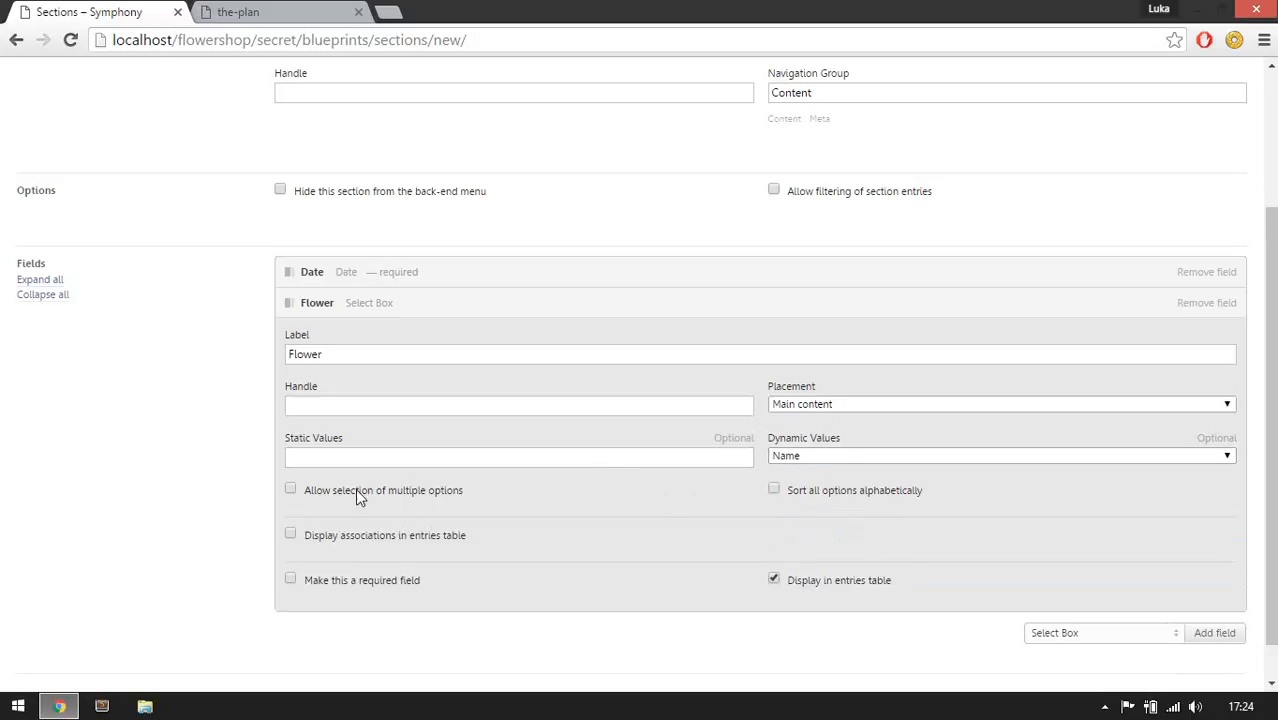
scroll(188, 245, "up", 2)
scroll(240, 325, "down", 1)
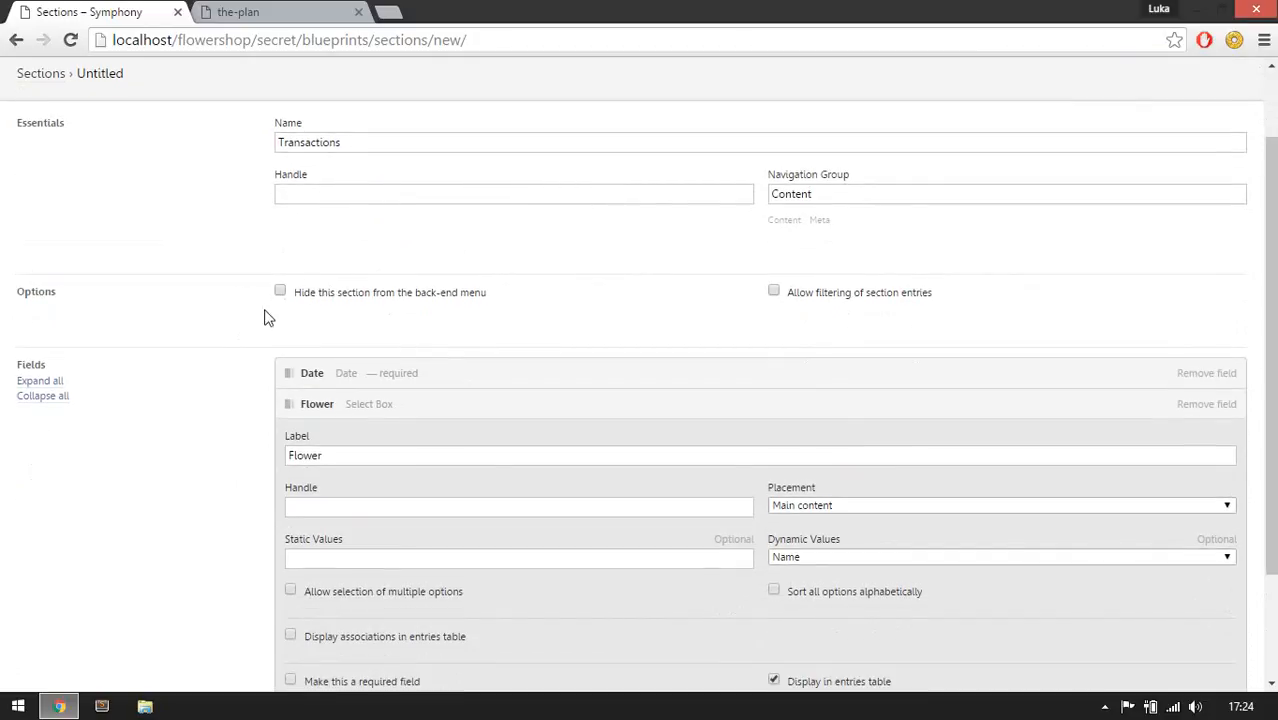
scroll(404, 468, "down", 2)
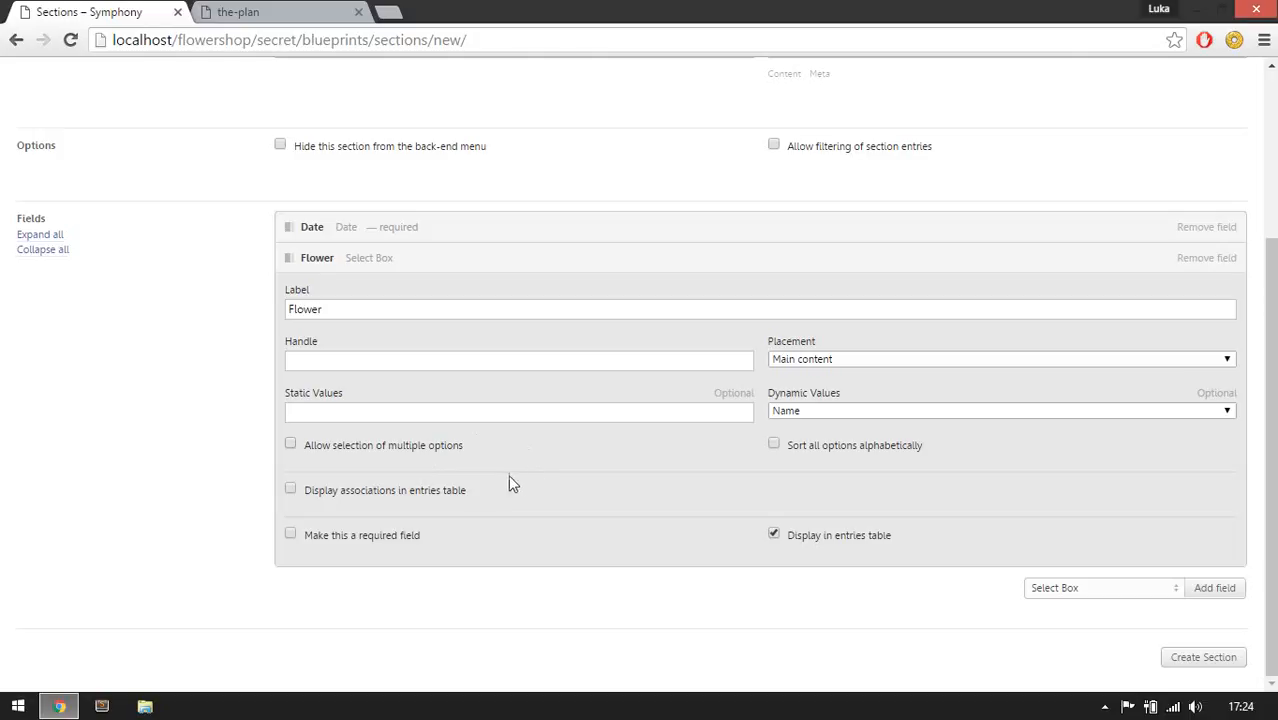
Enable displaying associations in the entries table and make the Flower field required.
left_click(361, 497)
left_click(357, 540)
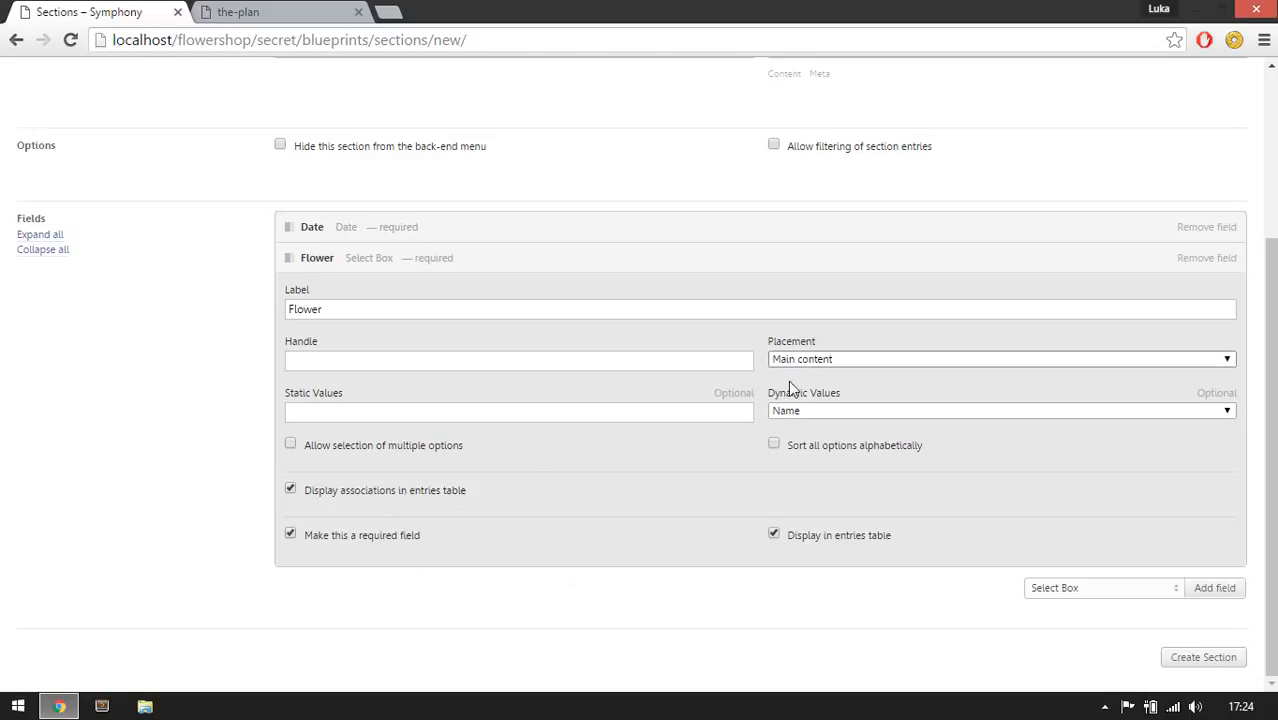
left_click(735, 262)
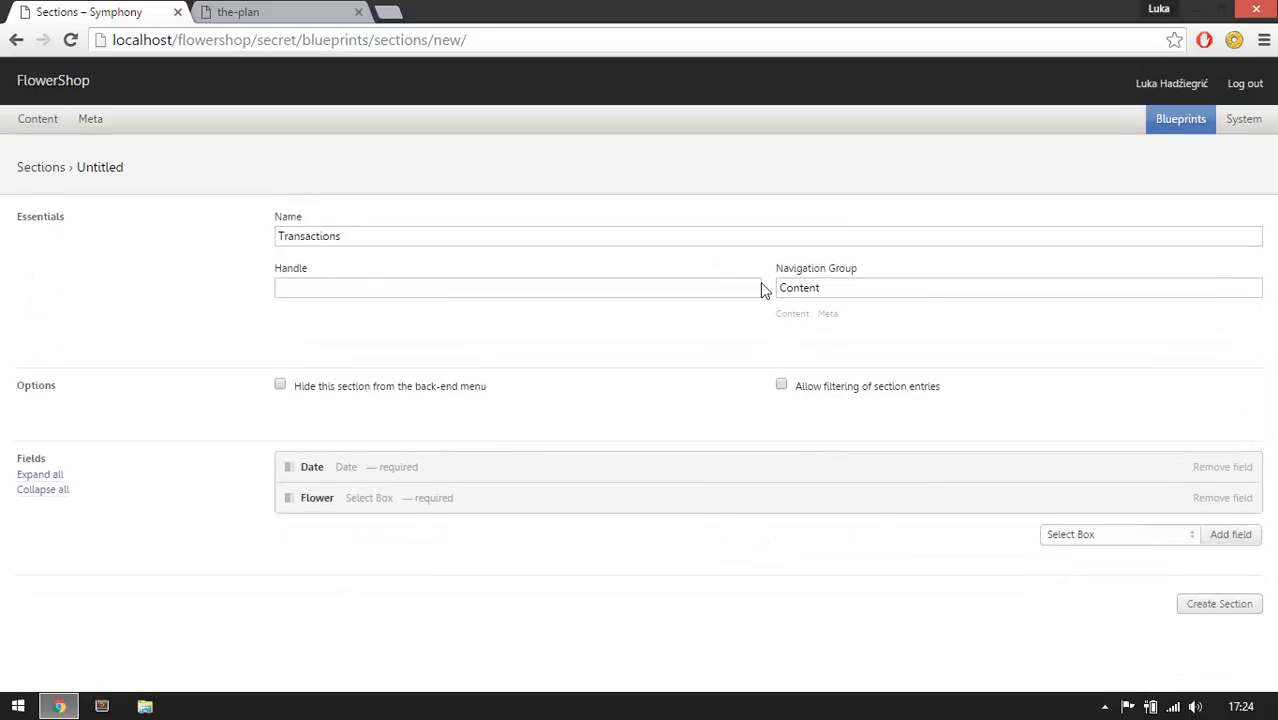
Create the Transactions section and compare it with the plan.
left_click(1216, 616)
left_click(298, 10)
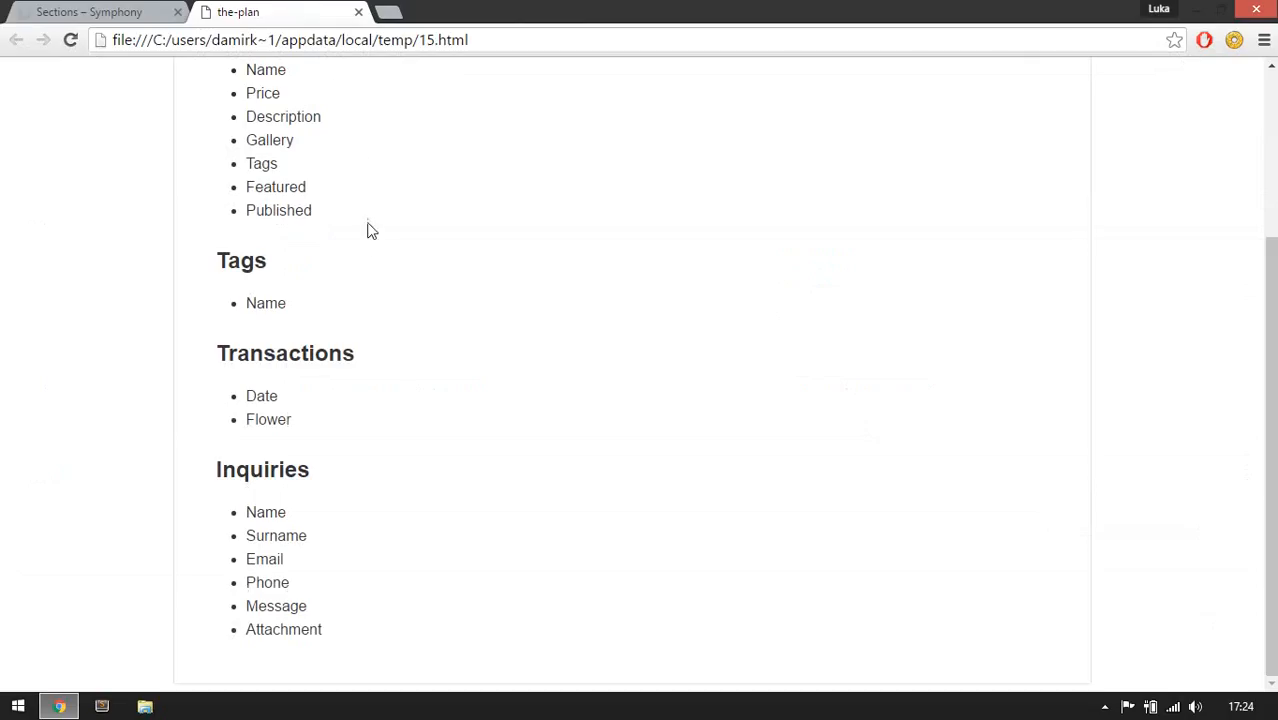
left_click(64, 10)
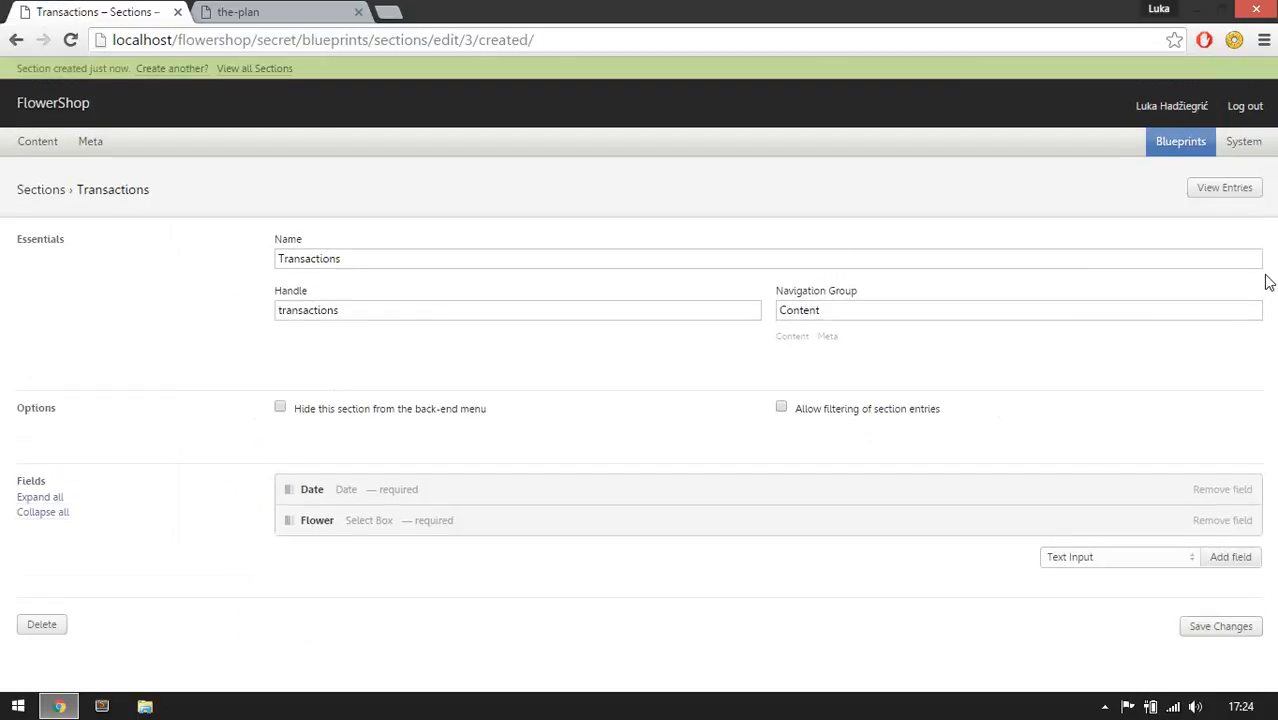
Start another new section named Inquiries, copying the name from the plan.
left_click(164, 69)
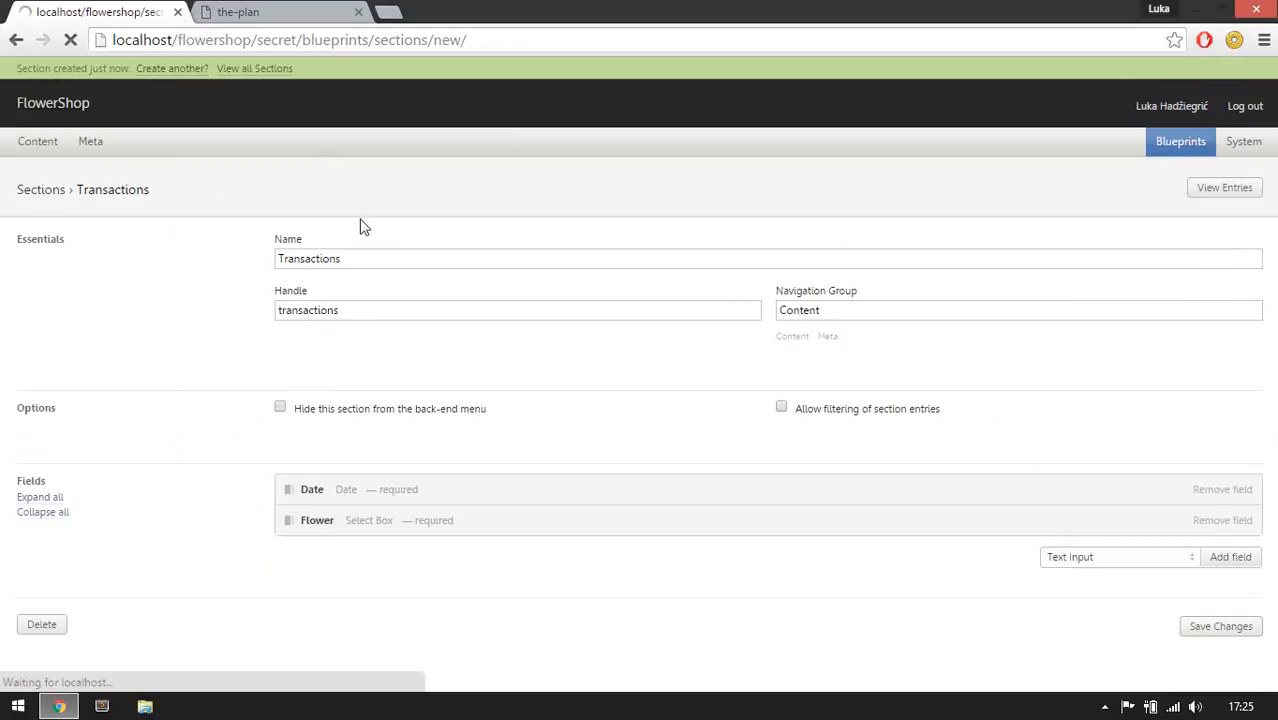
left_click(256, 13)
double_click(249, 470)
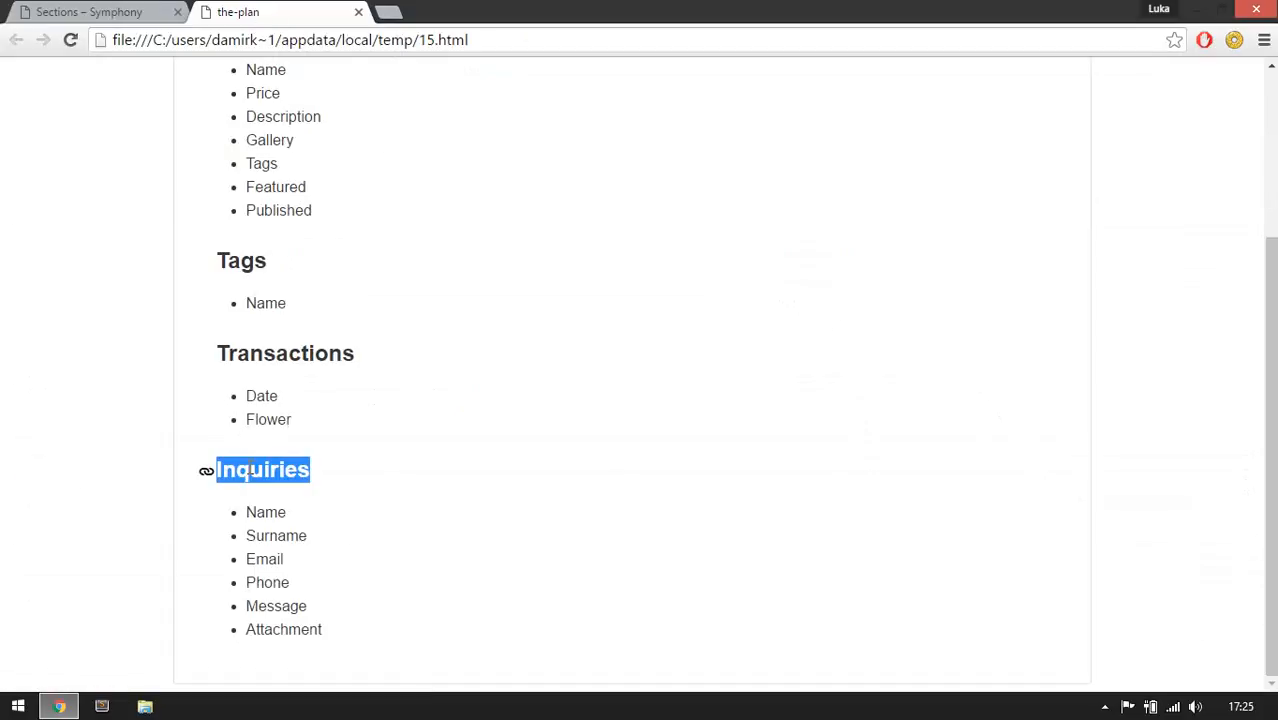
key("ctrl+c")
left_click(140, 12)
key("ctrl+v")
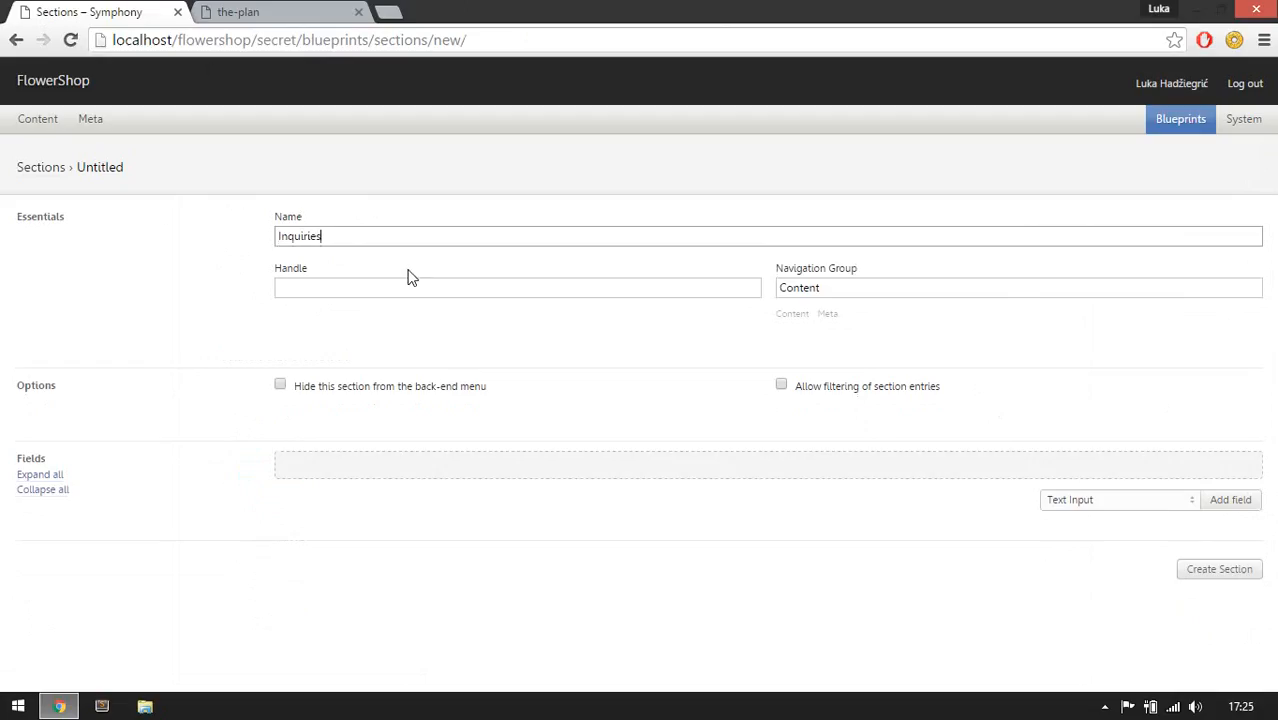
Put the Inquiries section in the Meta navigation group and review the plan's Inquiries fields.
left_click(831, 314)
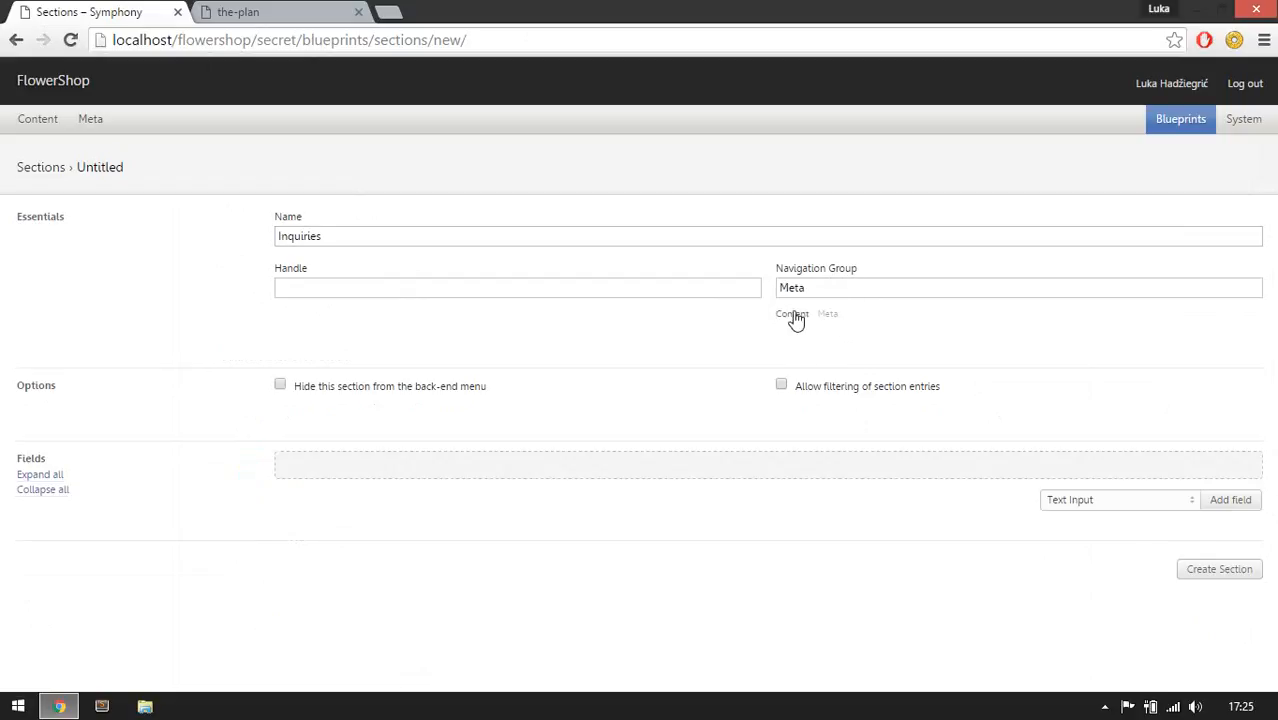
left_click(799, 316)
left_click(827, 315)
left_click(833, 297)
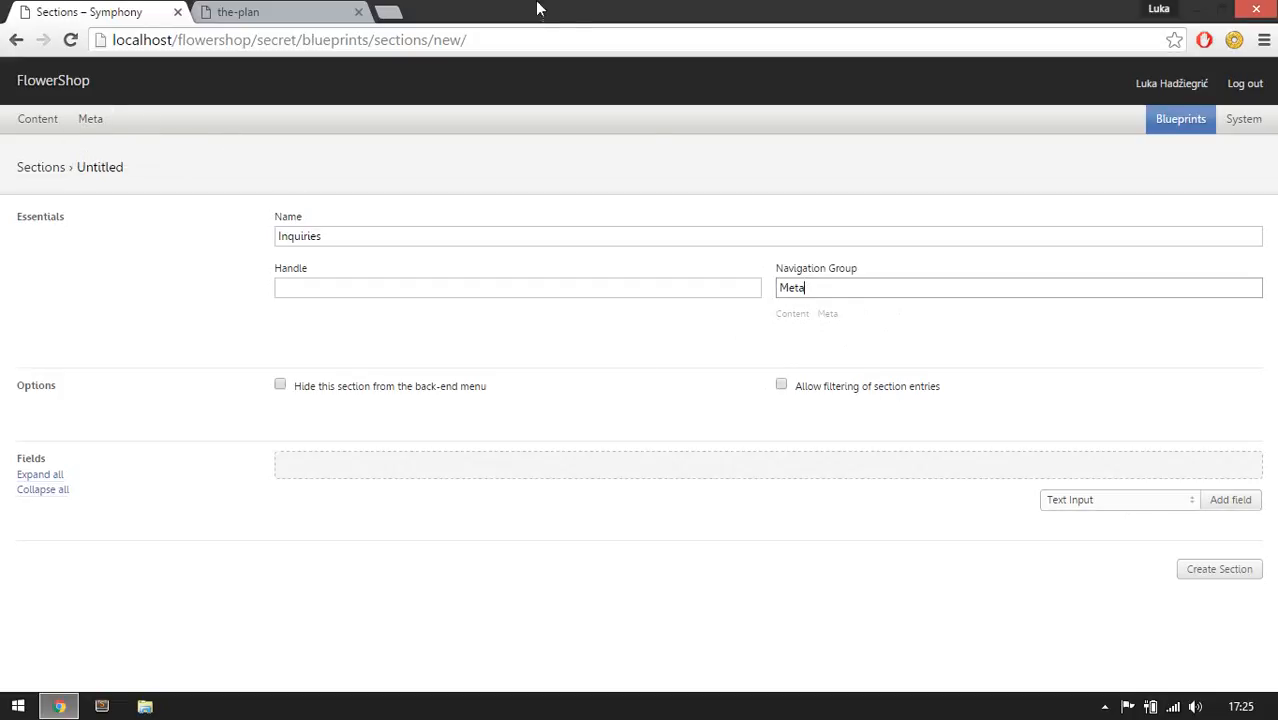
left_click(316, 10)
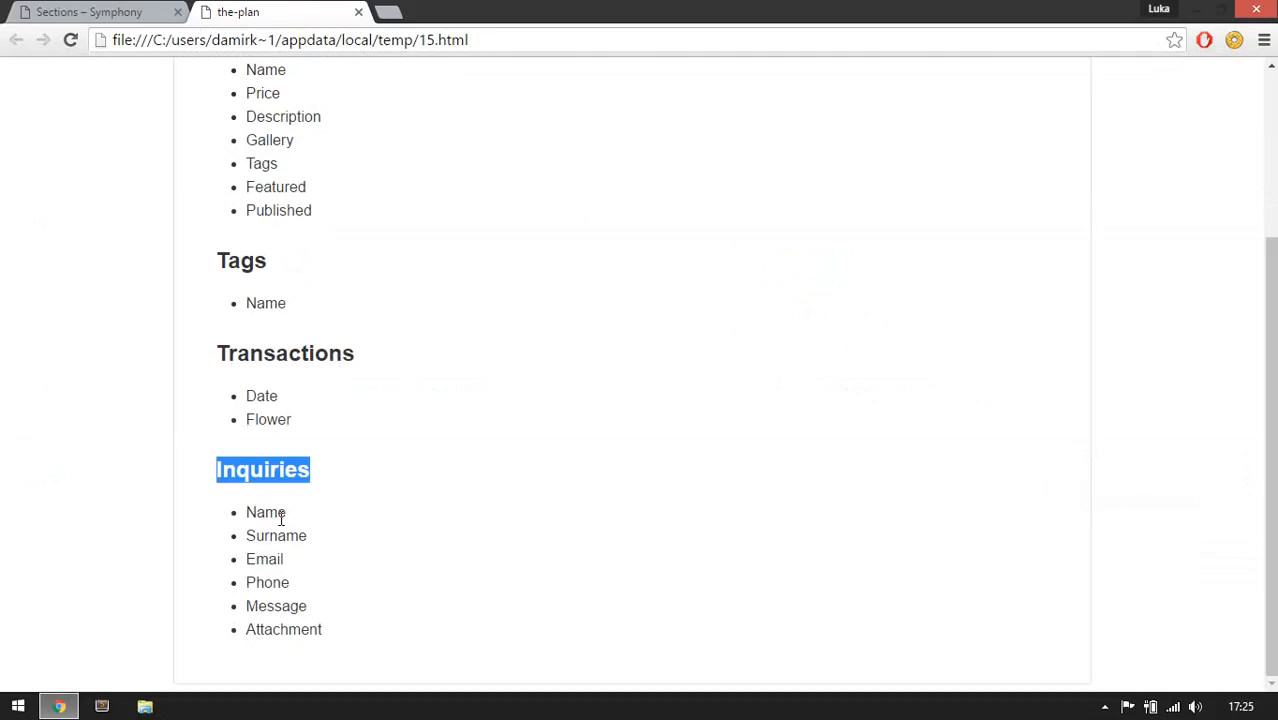
left_click(26, 14)
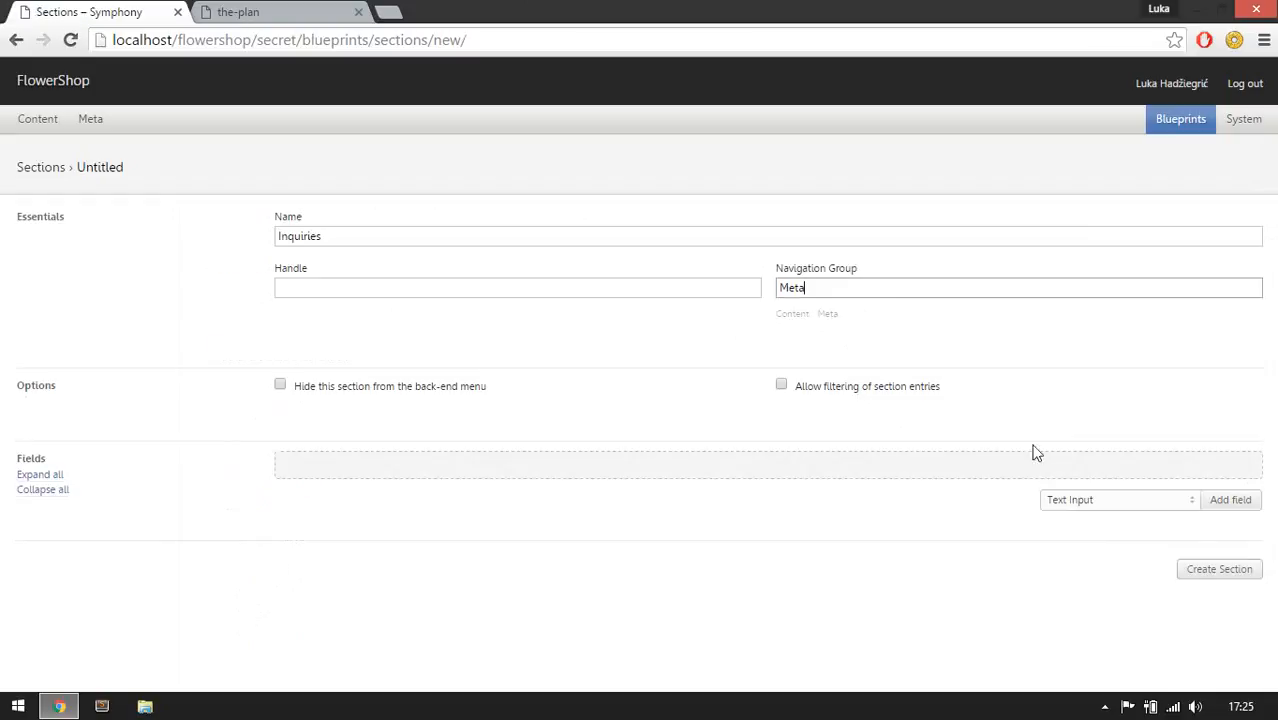
Add a required Text Input field labelled Name to the Inquiries section.
left_click(1216, 501)
scroll(578, 421, "down", 3)
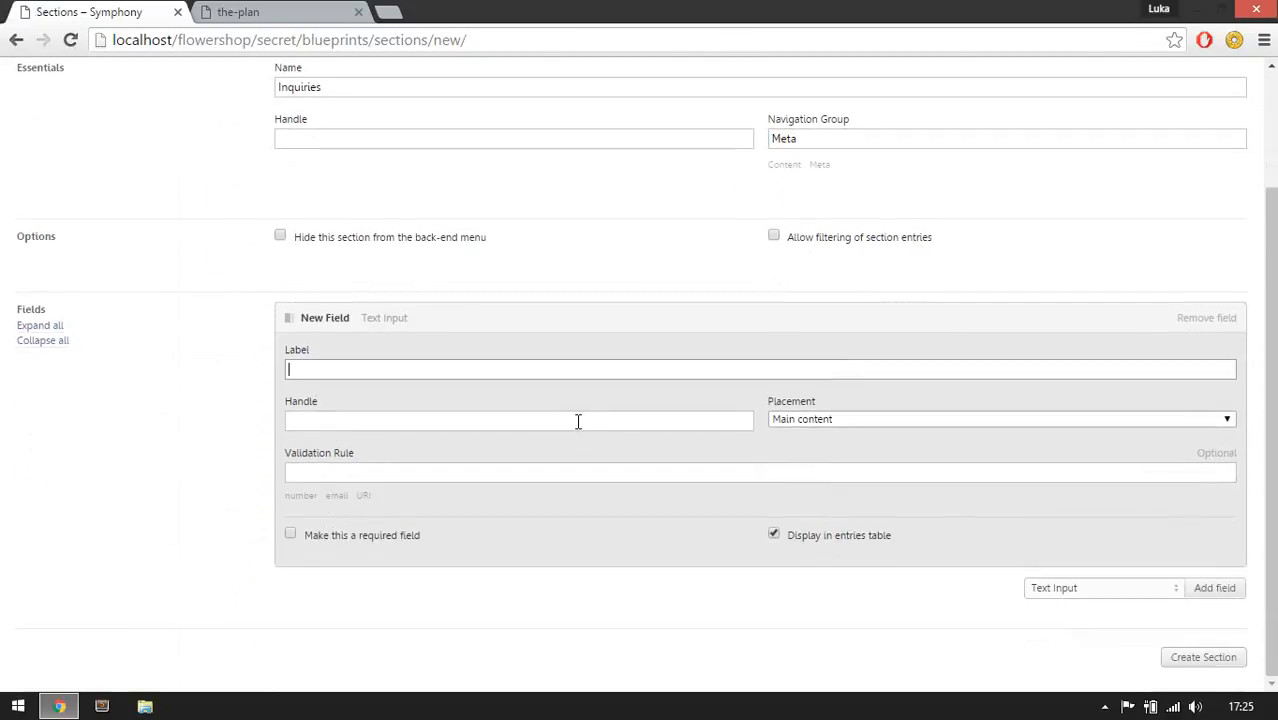
type("Name")
left_click(578, 421)
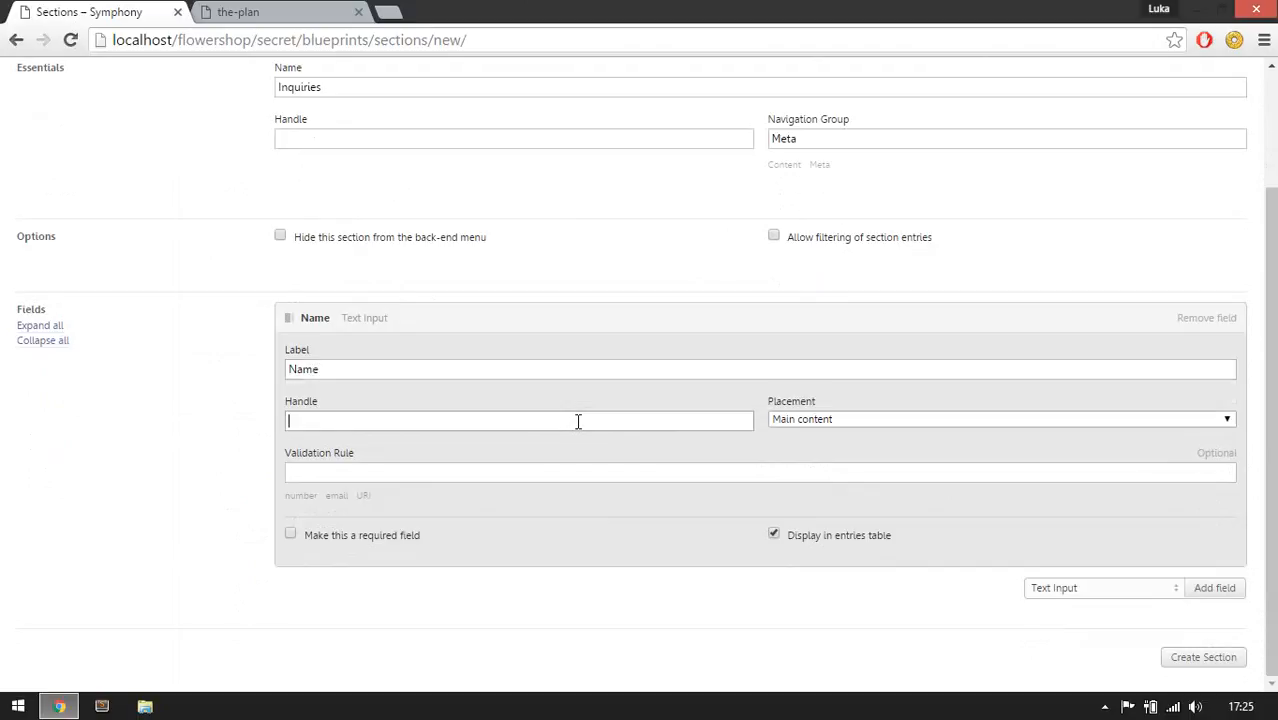
left_click(347, 533)
left_click(522, 330)
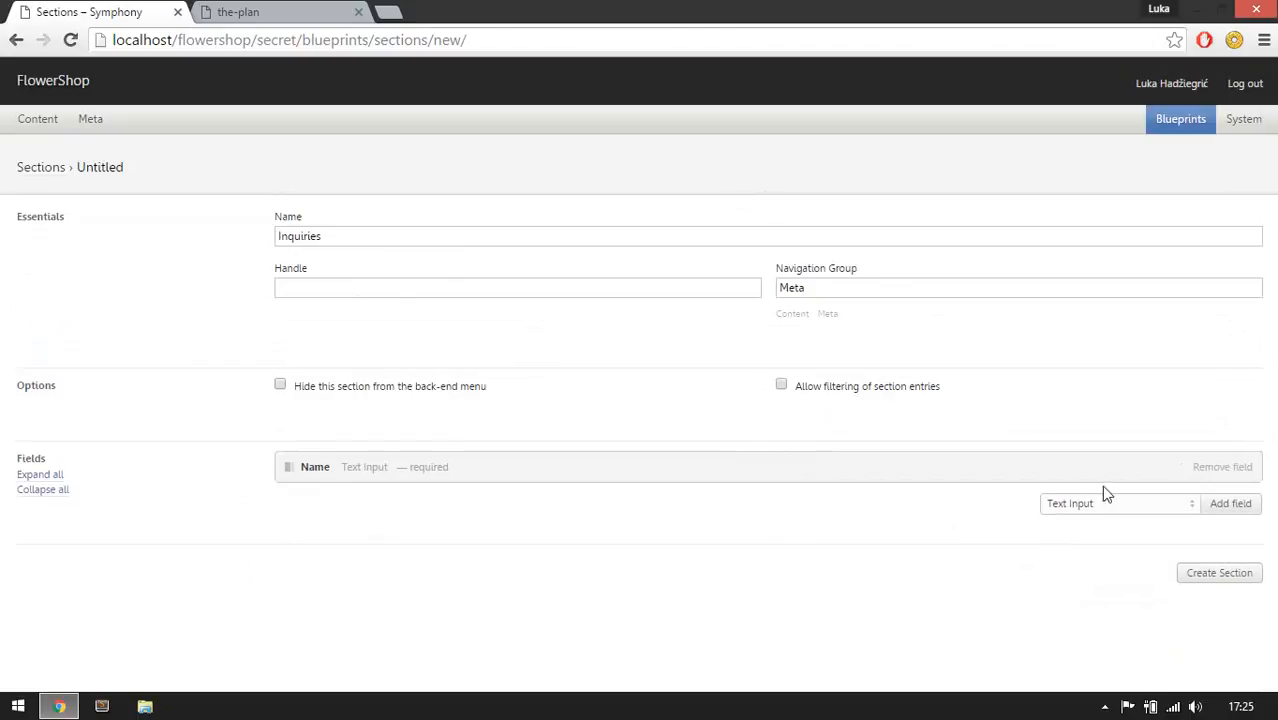
Add another Text Input field labelled Surname.
left_click(1216, 503)
scroll(791, 479, "down", 2)
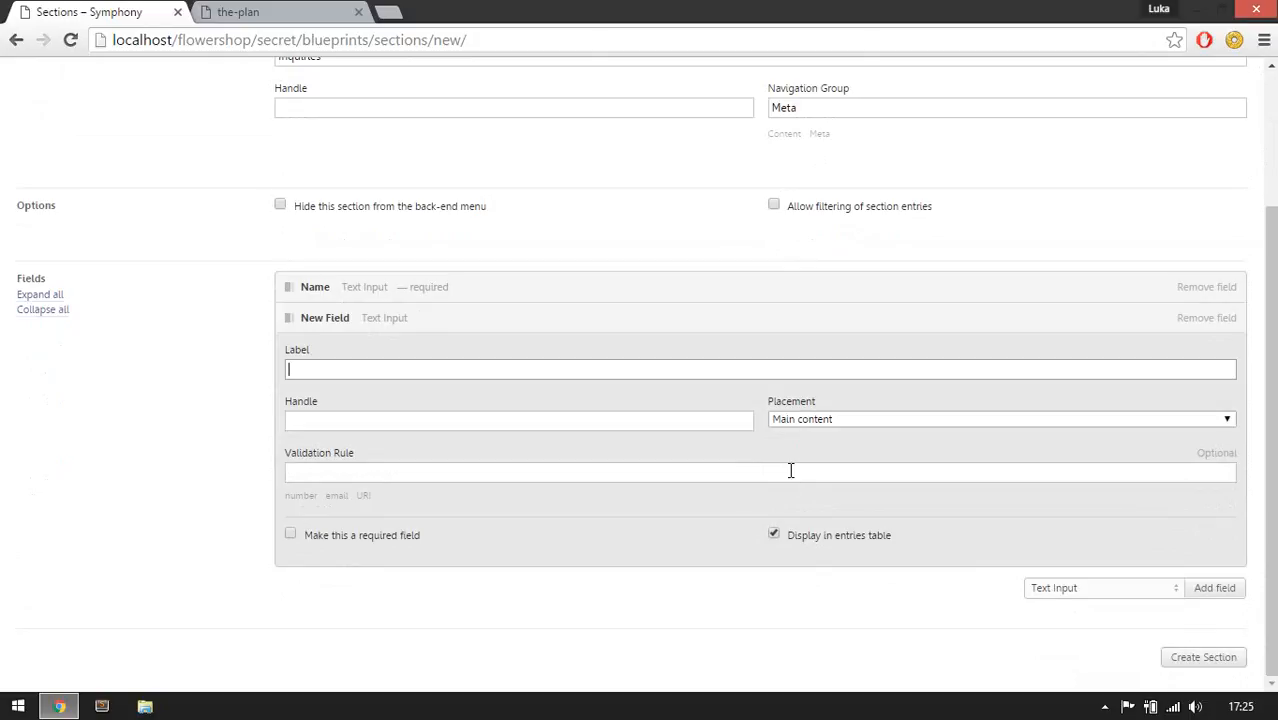
type("Surname")
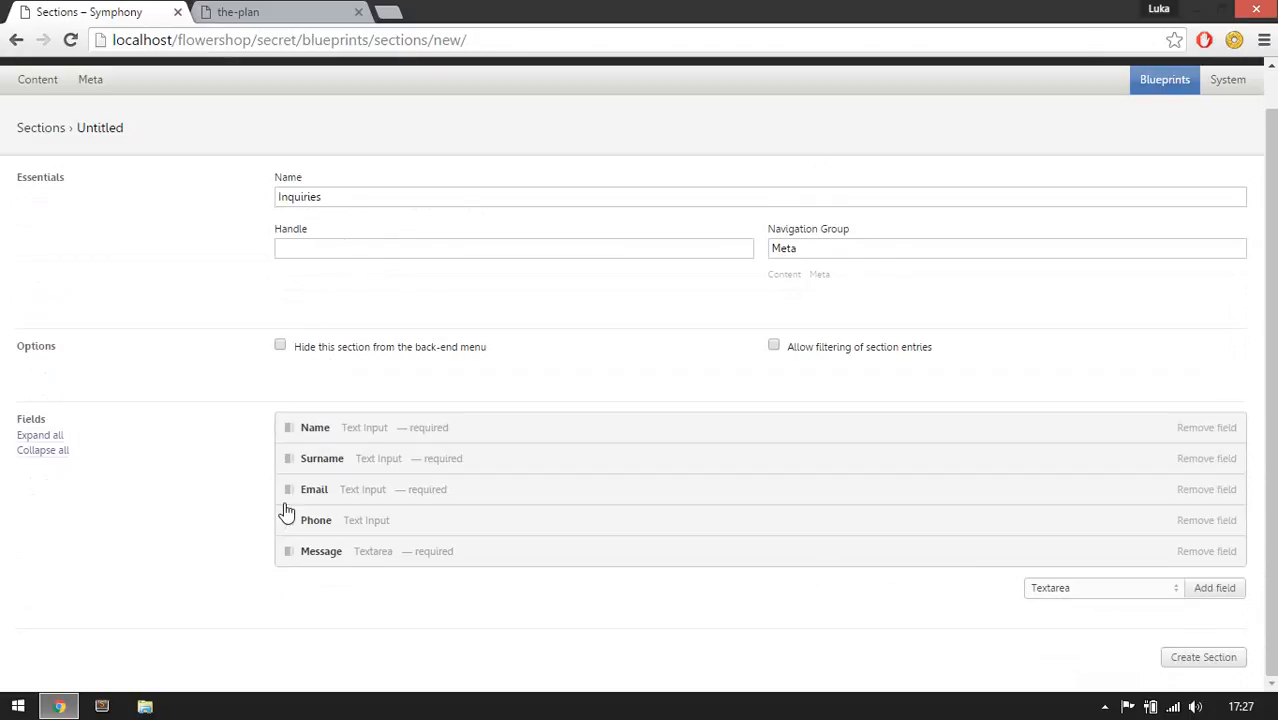
Try the URI validation preset on the Email field and switch back to the email rule.
left_click(384, 497)
scroll(395, 492, "down", 2)
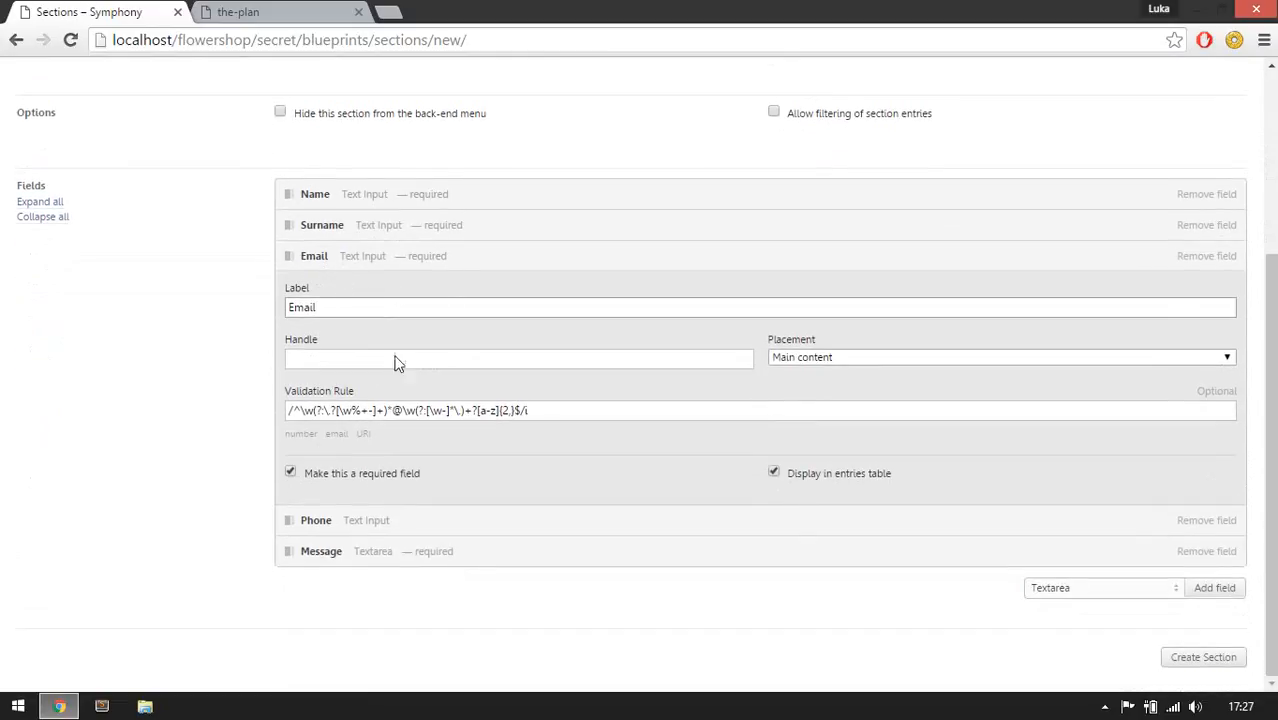
left_click(333, 437)
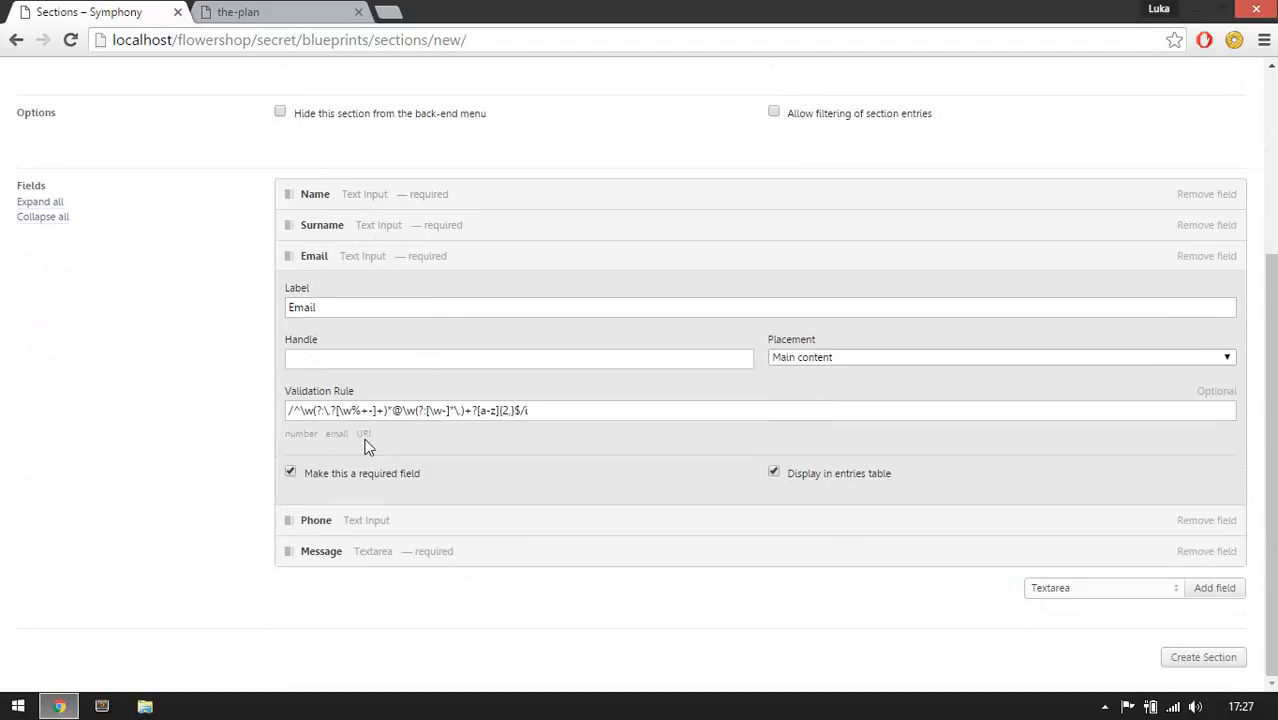
left_click(364, 437)
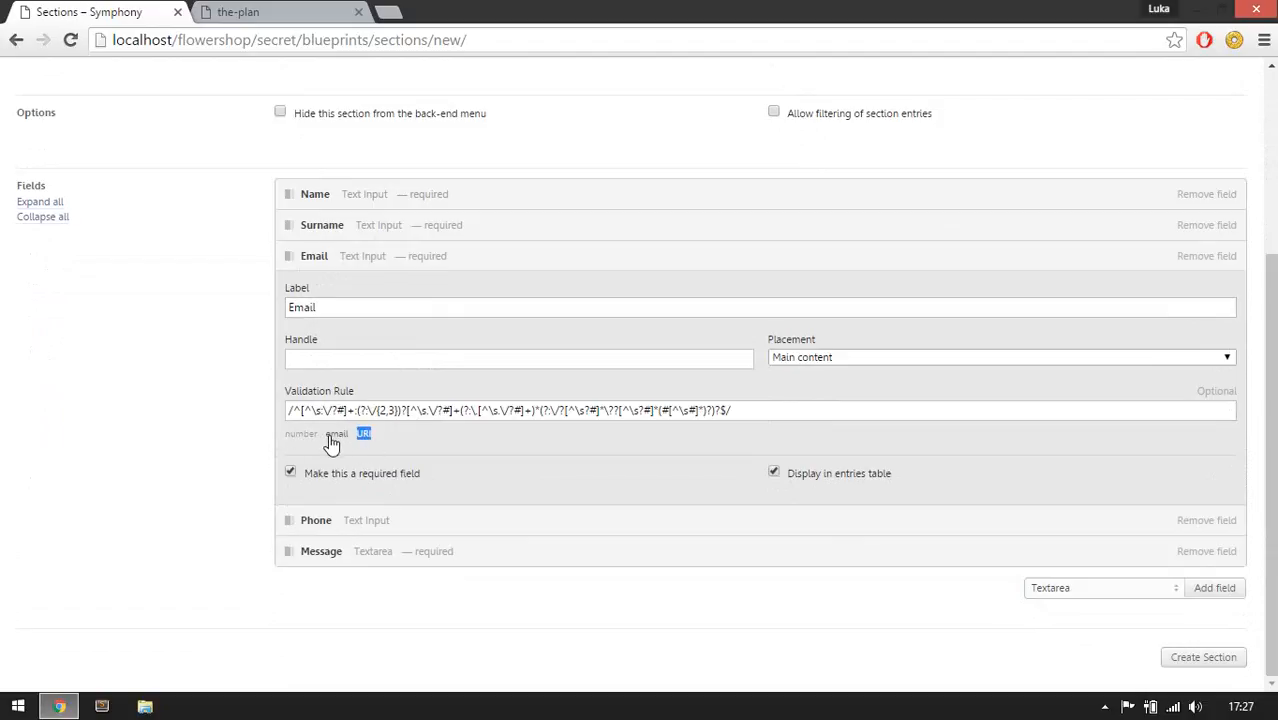
left_click(333, 437)
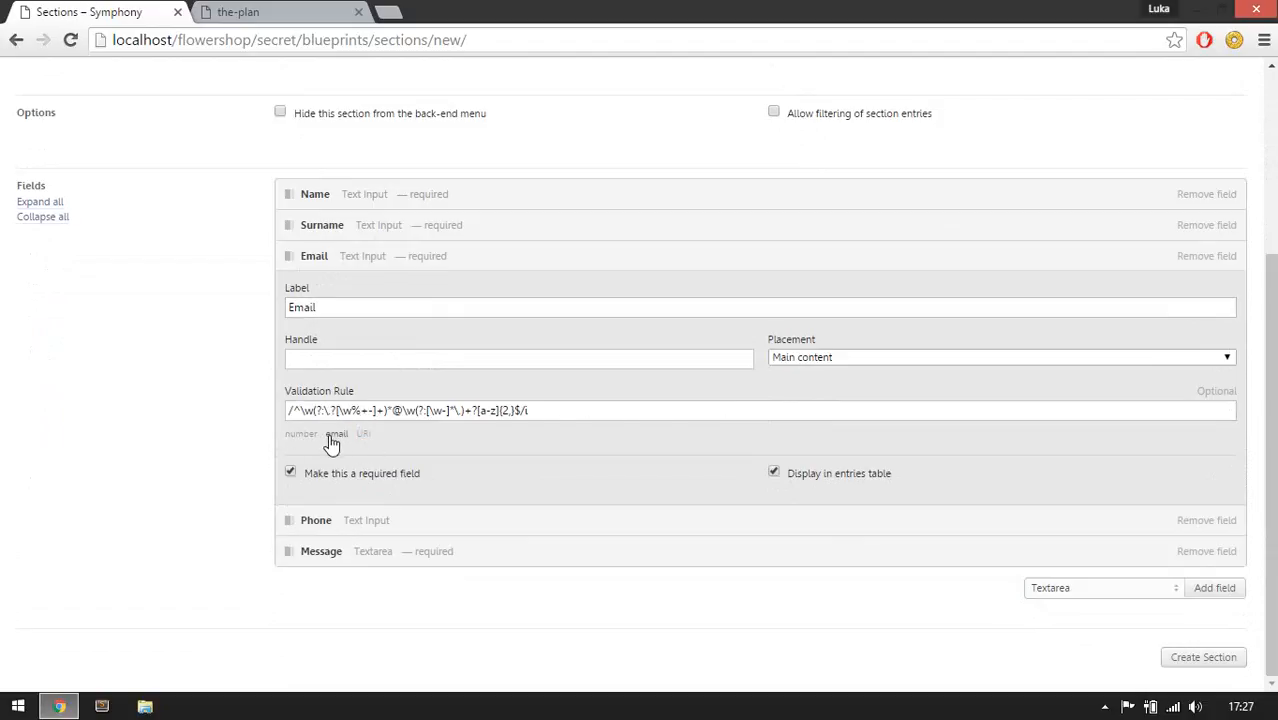
left_click(371, 263)
Add a File Upload field labelled Attachment to the Inquiries section.
left_click(1150, 594)
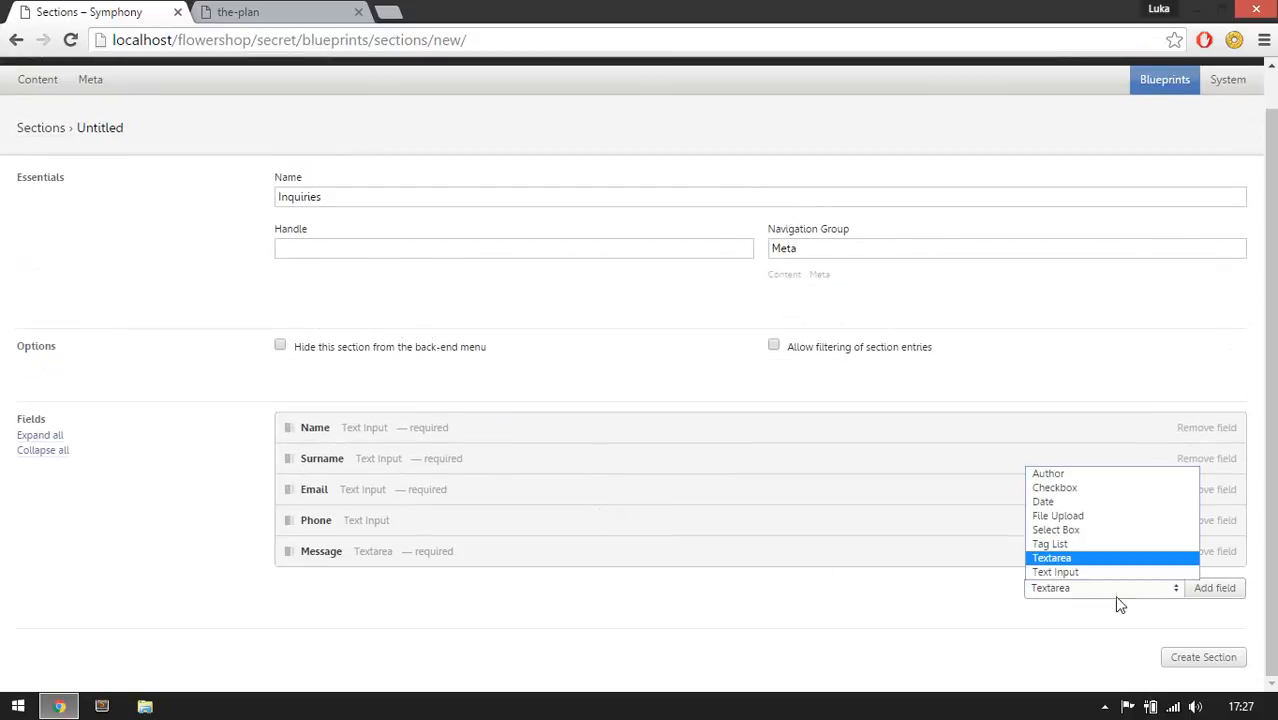
left_click(1077, 516)
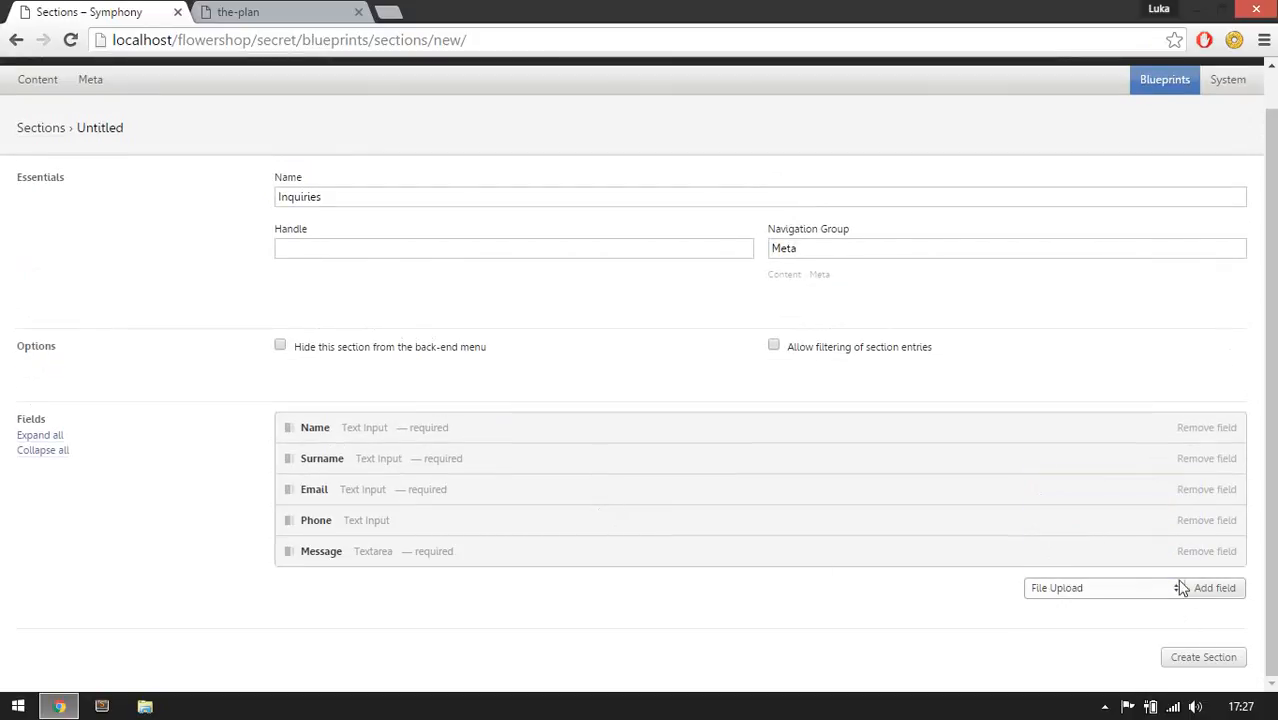
left_click(1216, 588)
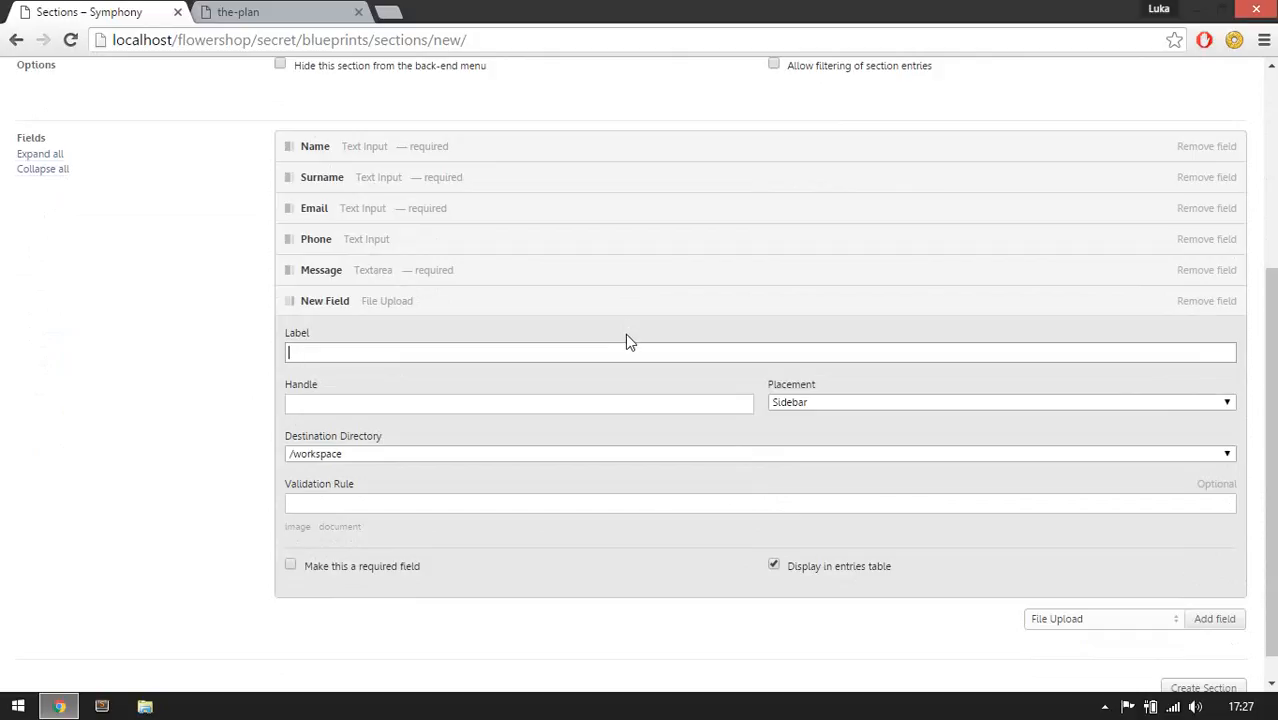
type("Atta")
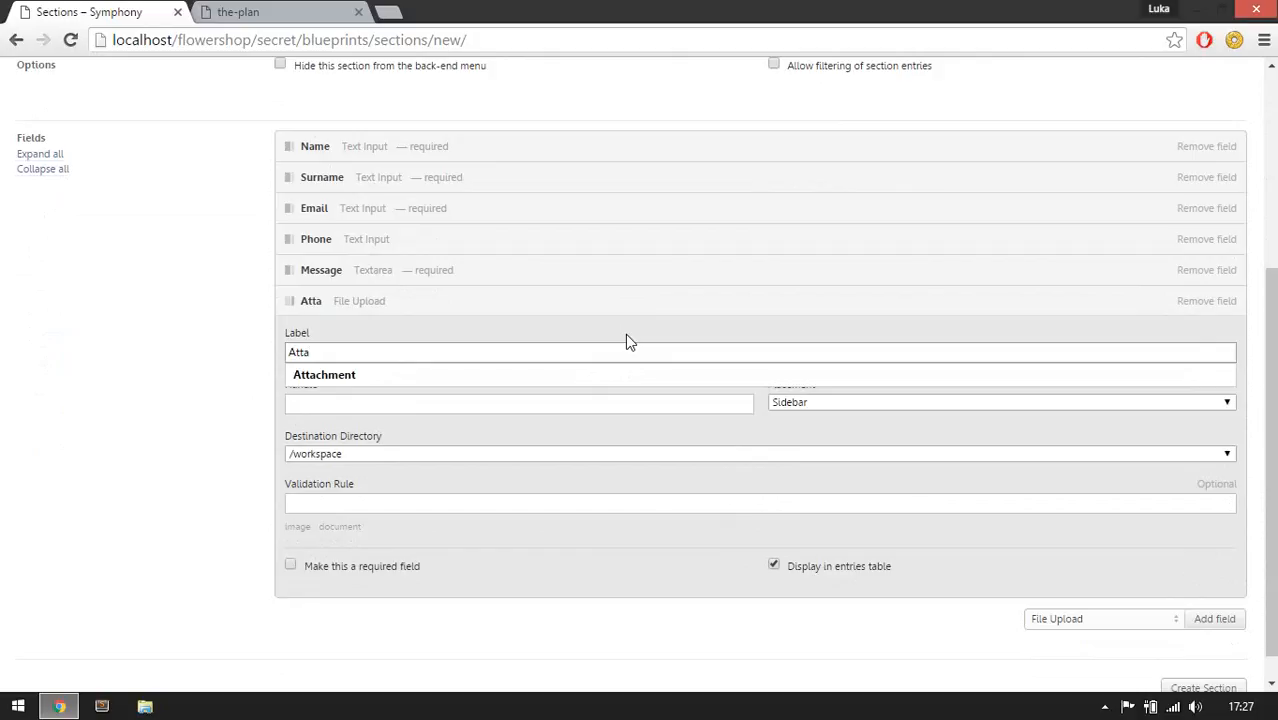
key("Down")
key("Return")
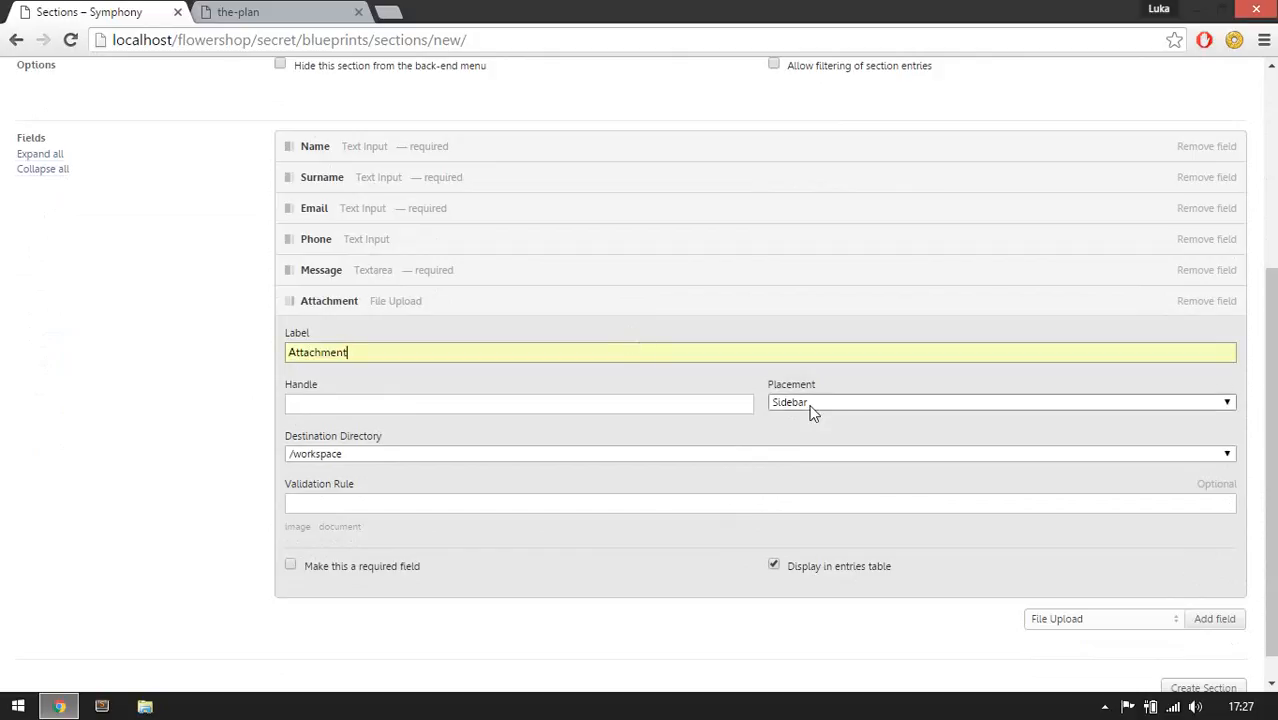
In File Explorer, create a new folder named attachments inside the flowershop workspace directory.
left_click(378, 455)
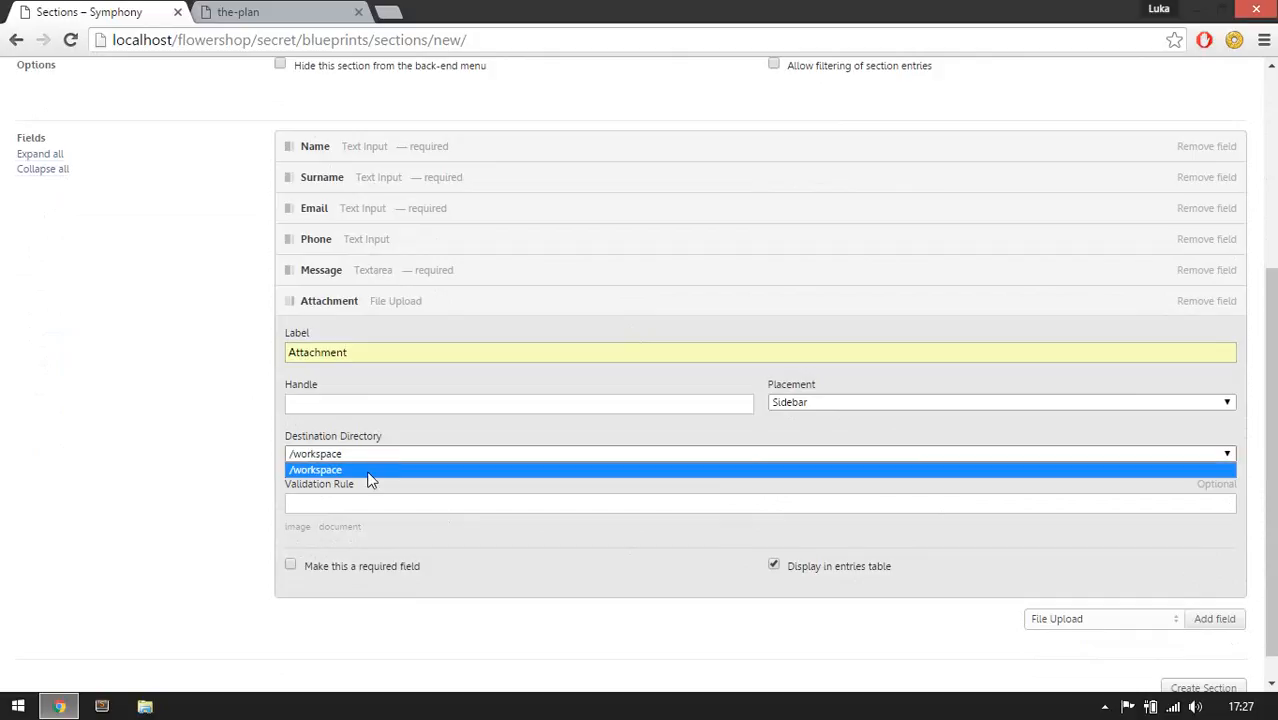
left_click(352, 462)
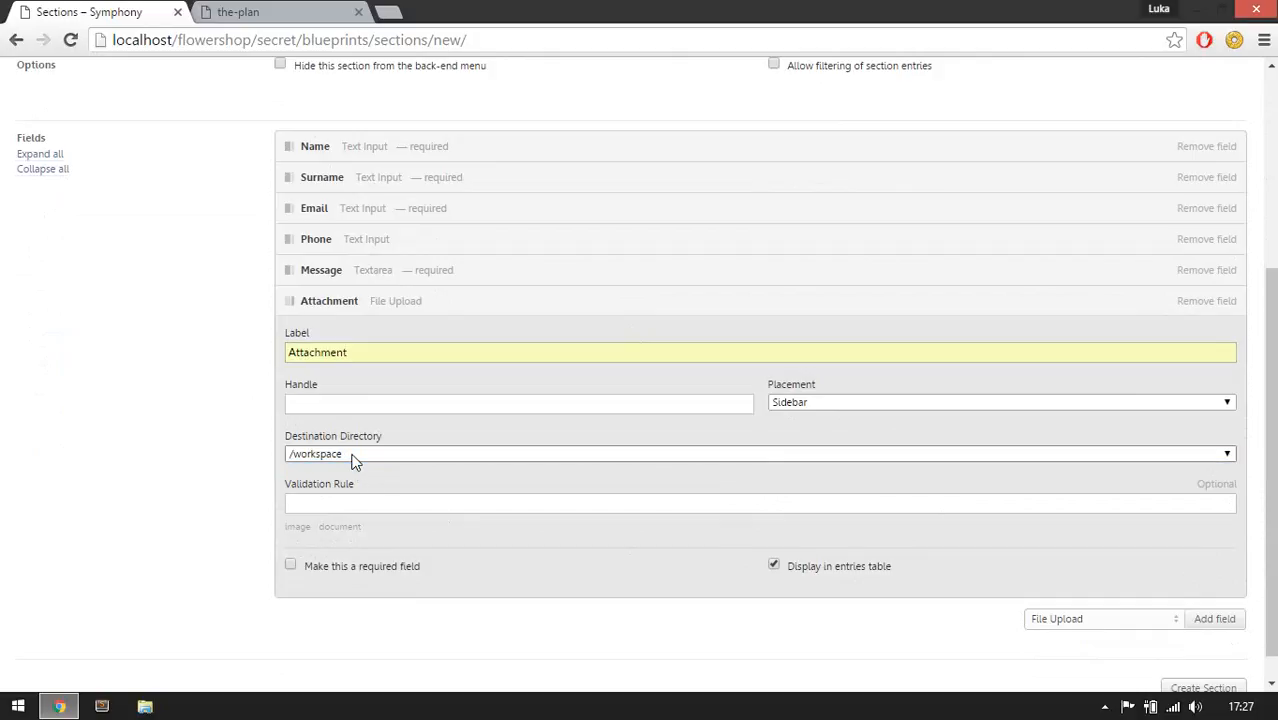
key("super+d")
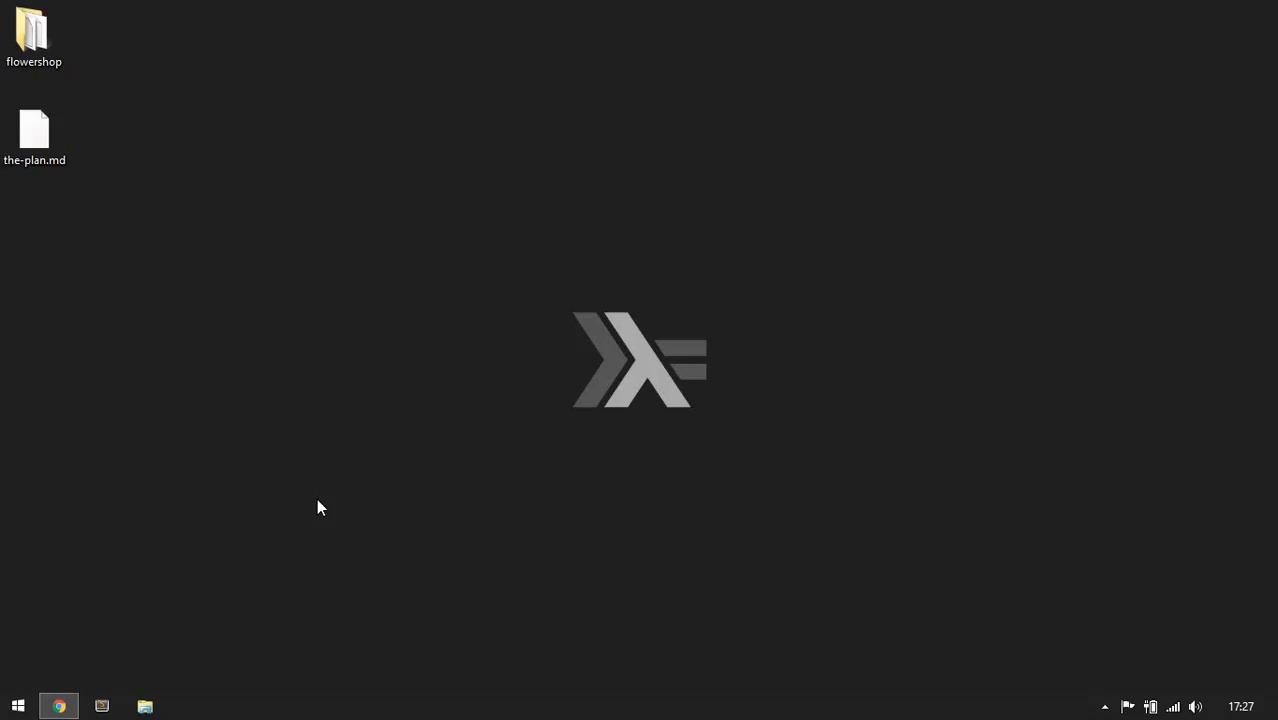
double_click(33, 35)
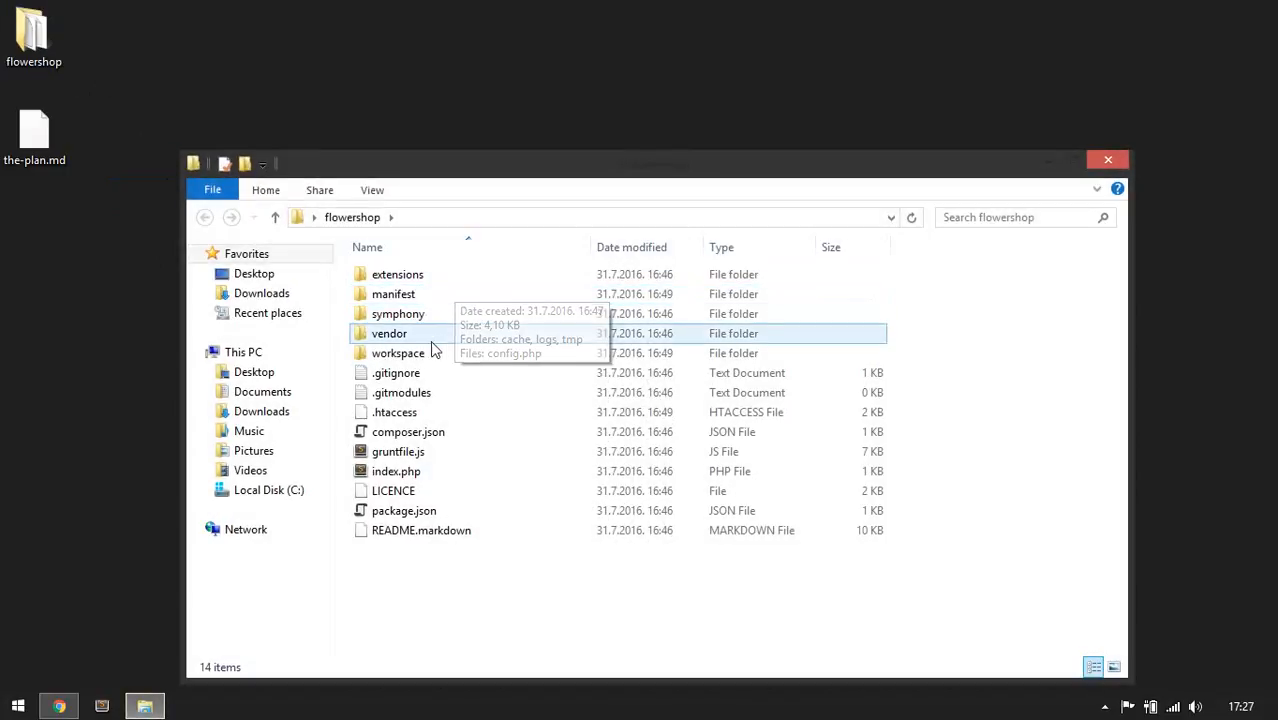
double_click(417, 356)
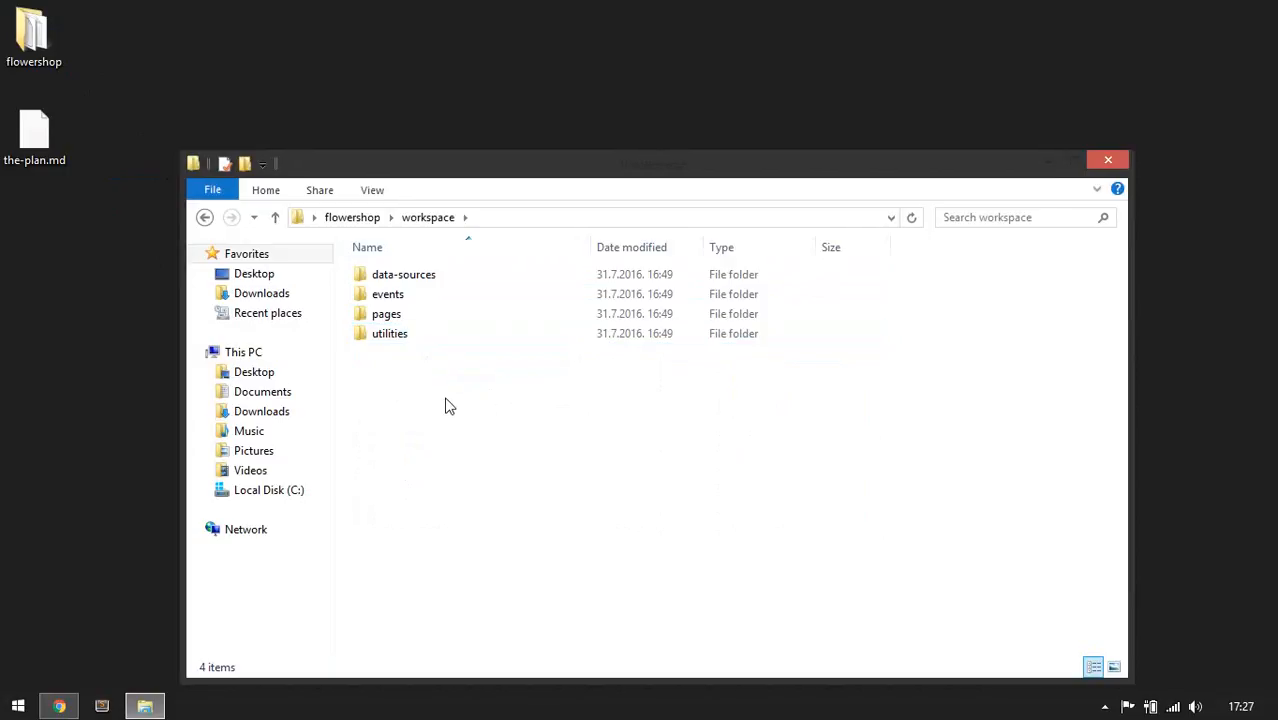
key("ctrl+shift+n")
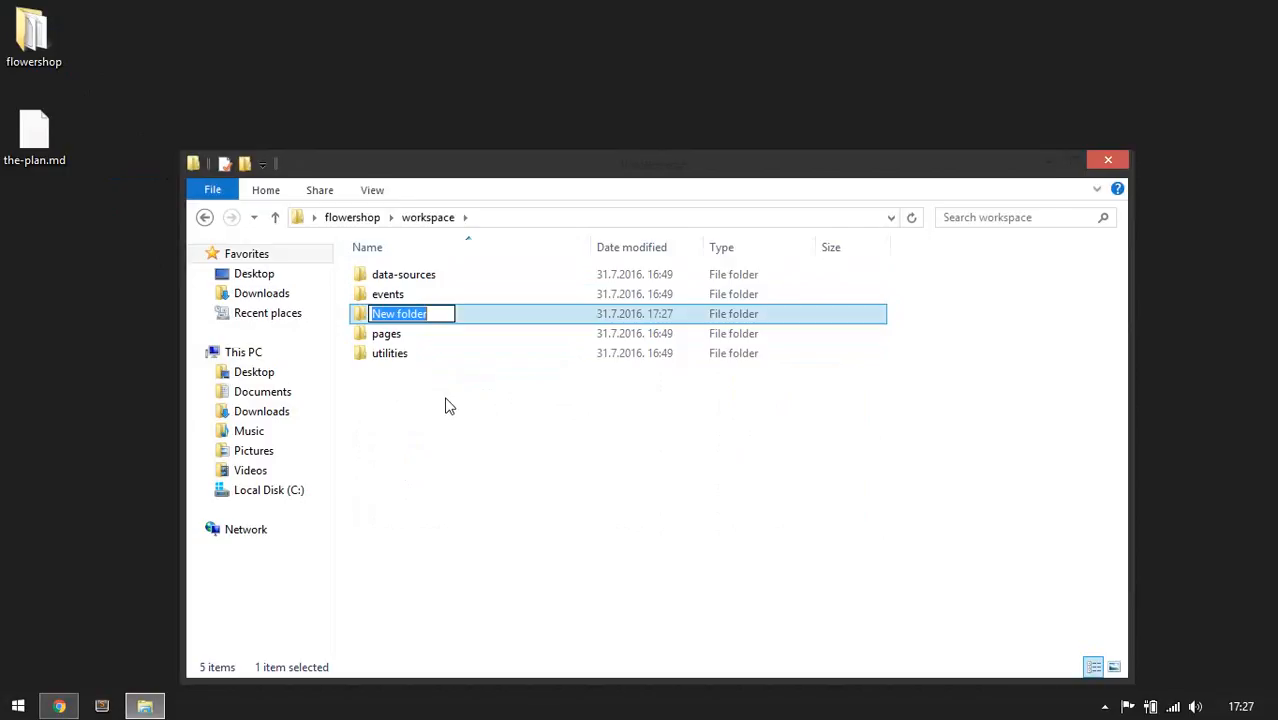
type("attachments")
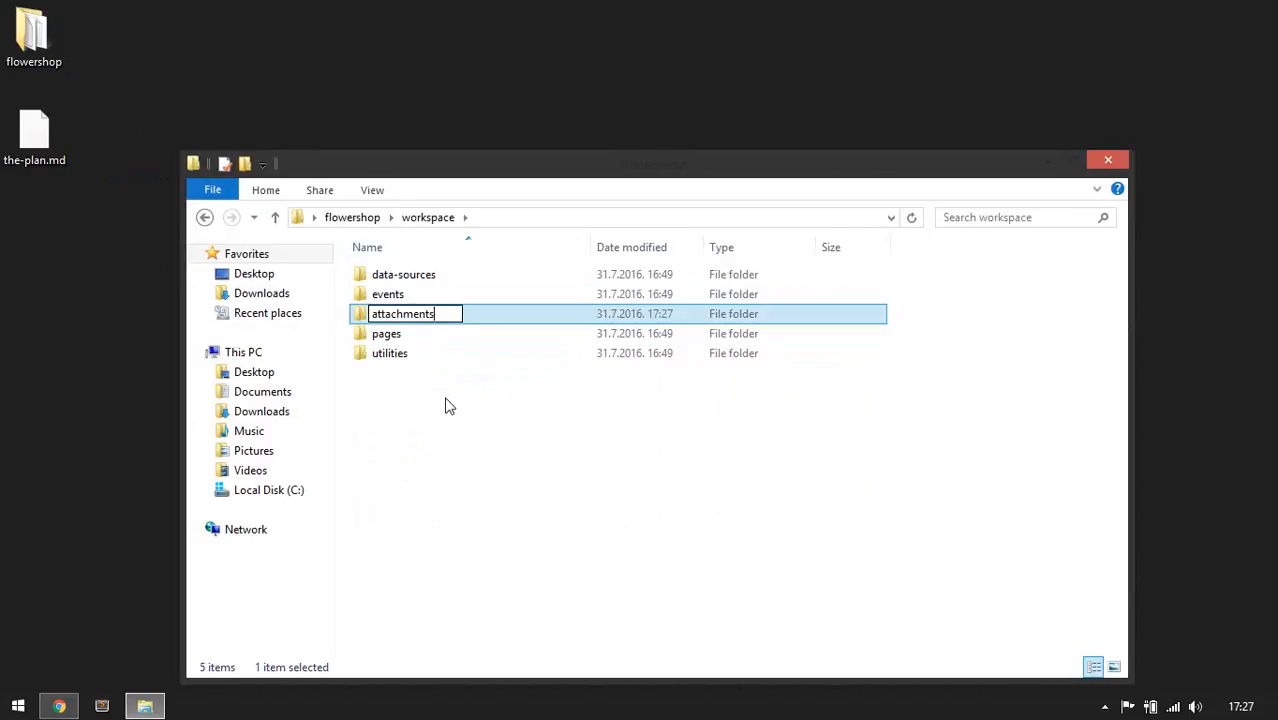
key("Return")
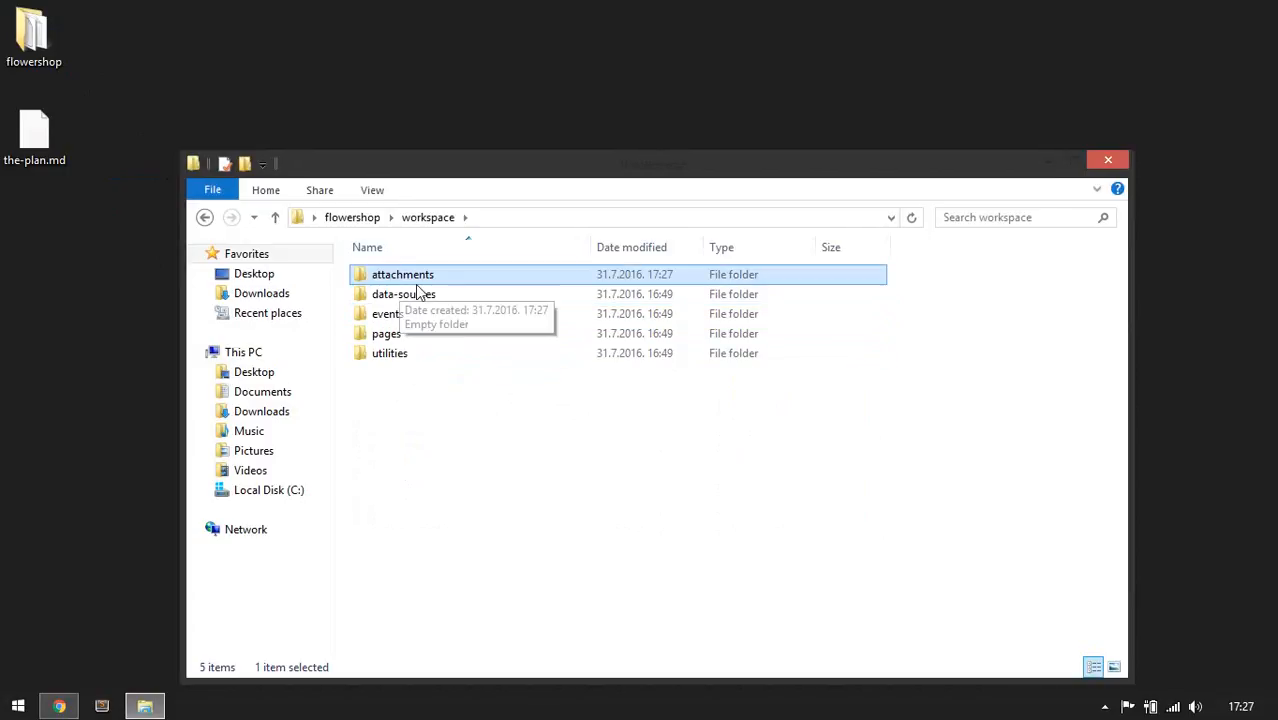
Return to the browser and create the Inquiries section.
left_click(68, 702)
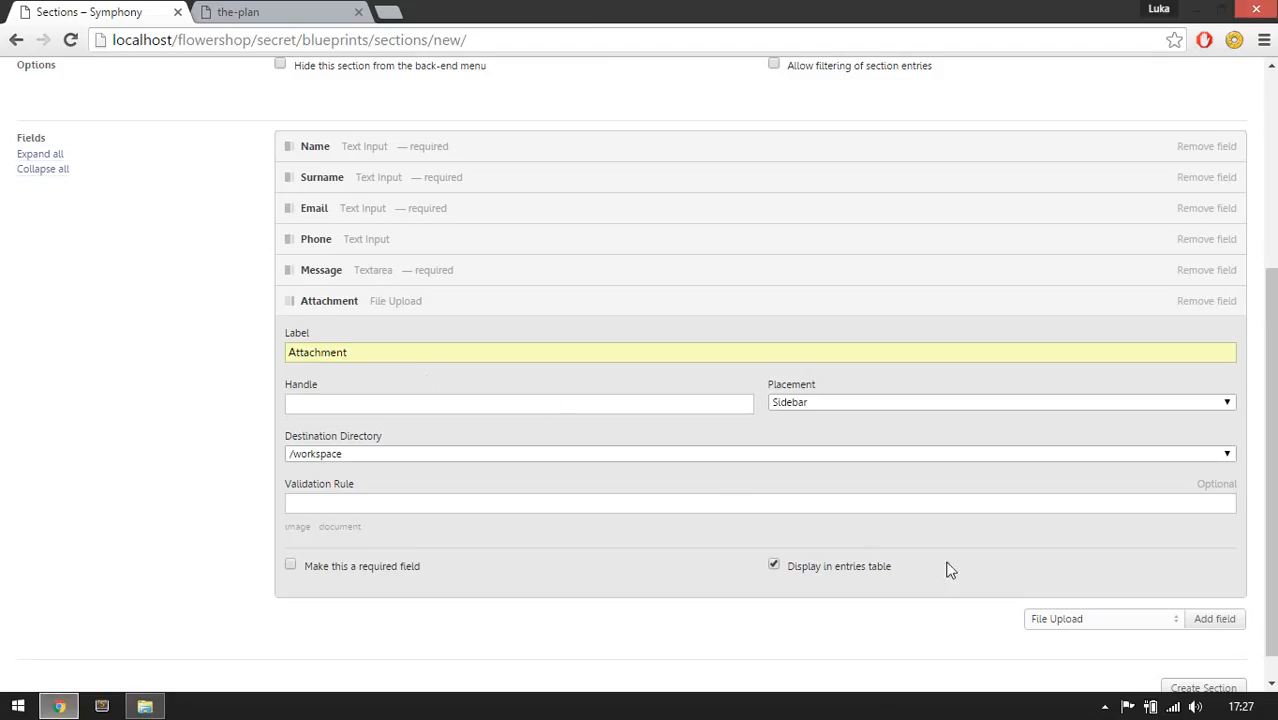
scroll(947, 566, "down", 1)
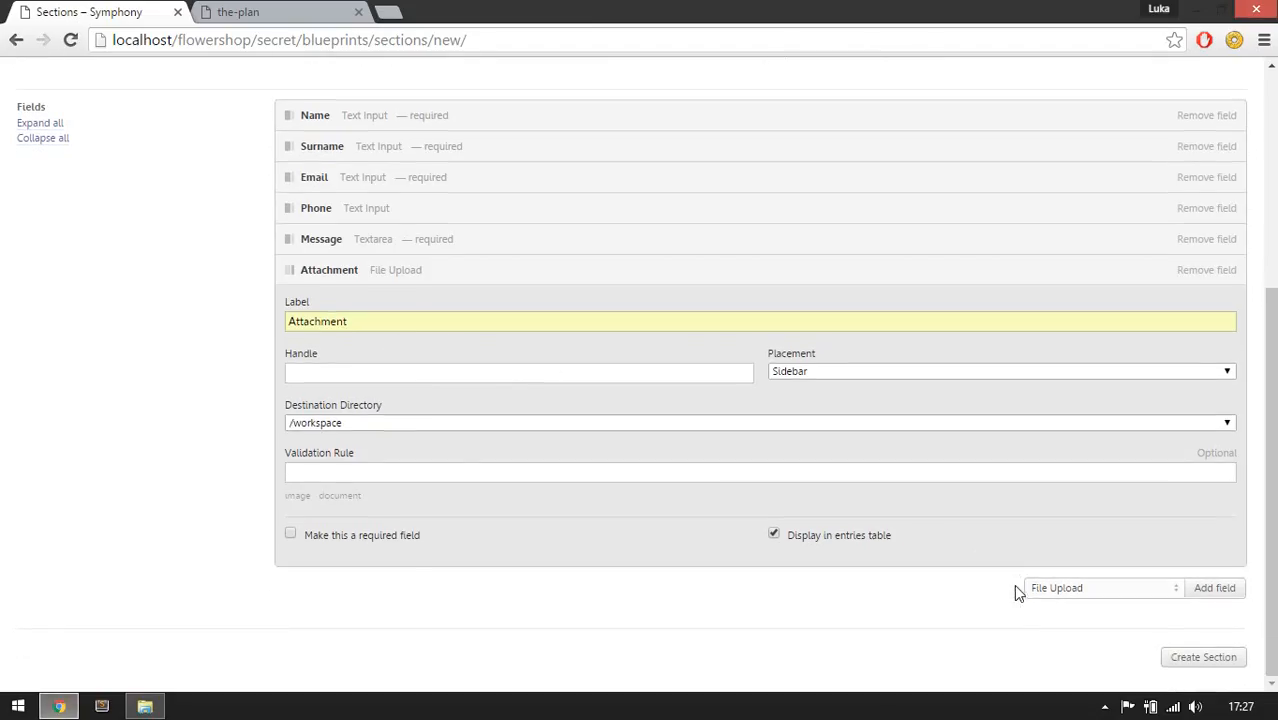
left_click(1222, 662)
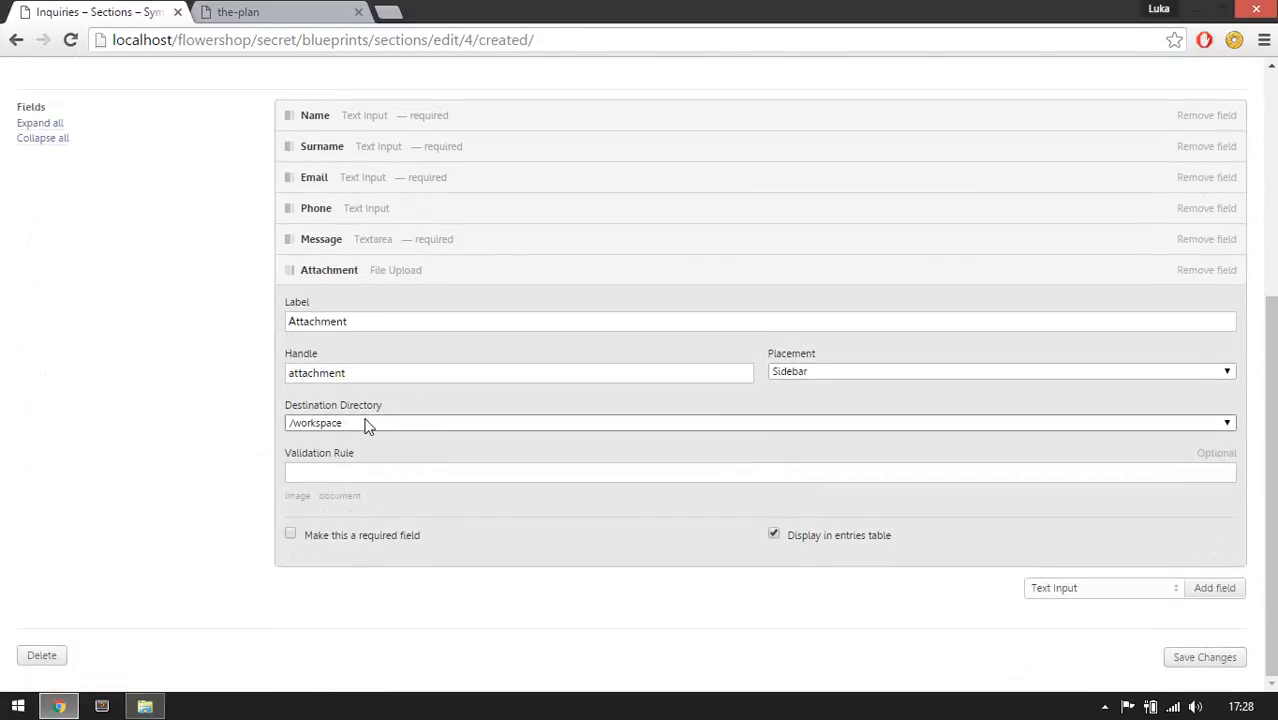
Set the Attachment field's destination directory to /workspace/attachments and save the section changes.
left_click(365, 424)
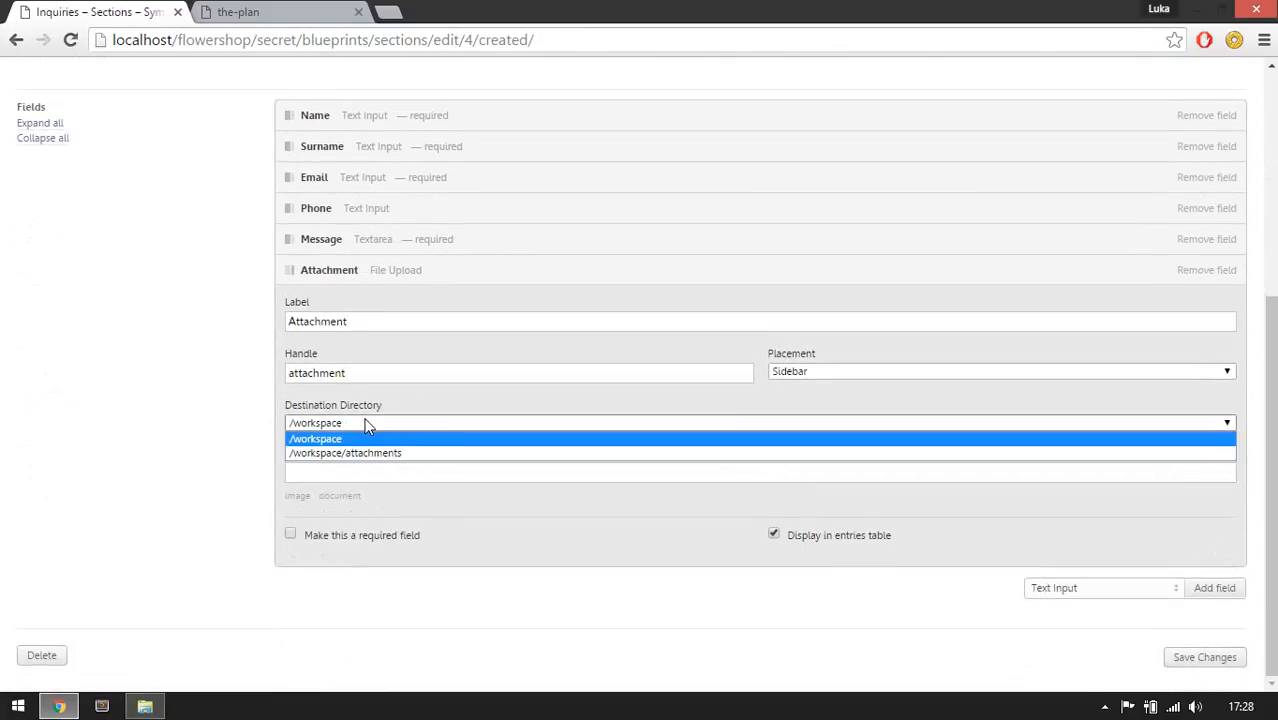
left_click(330, 456)
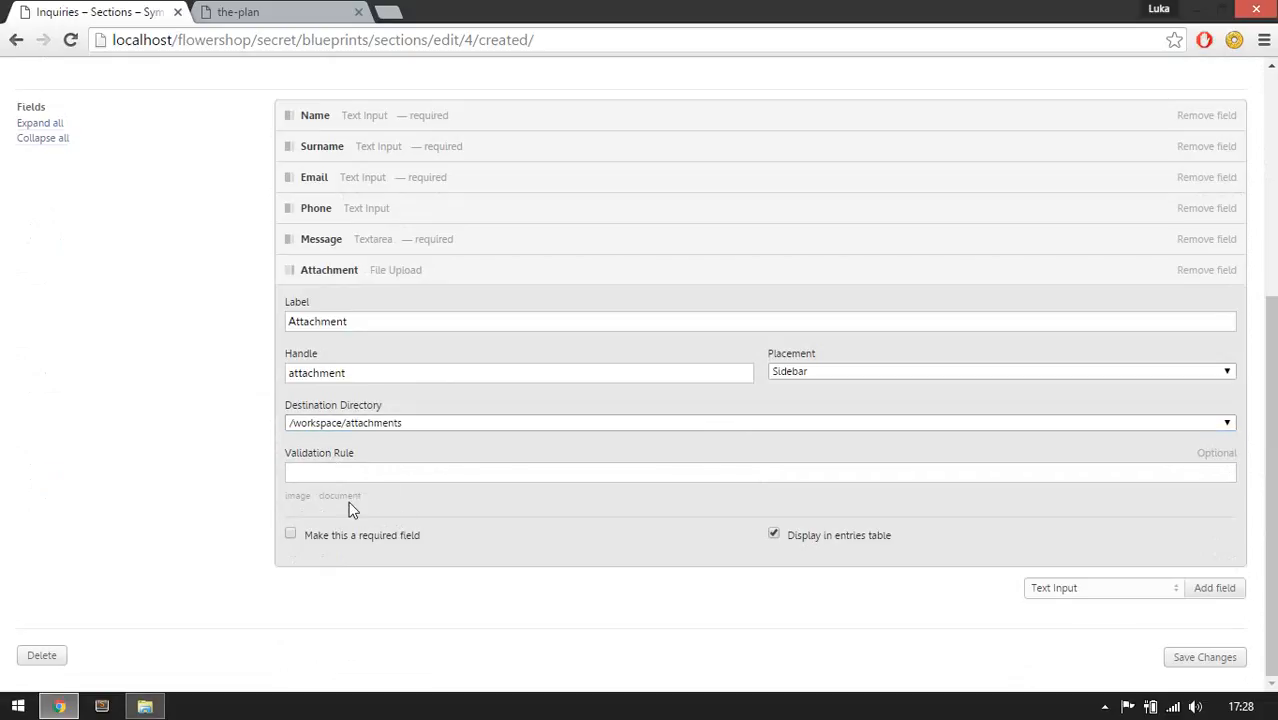
left_click(311, 473)
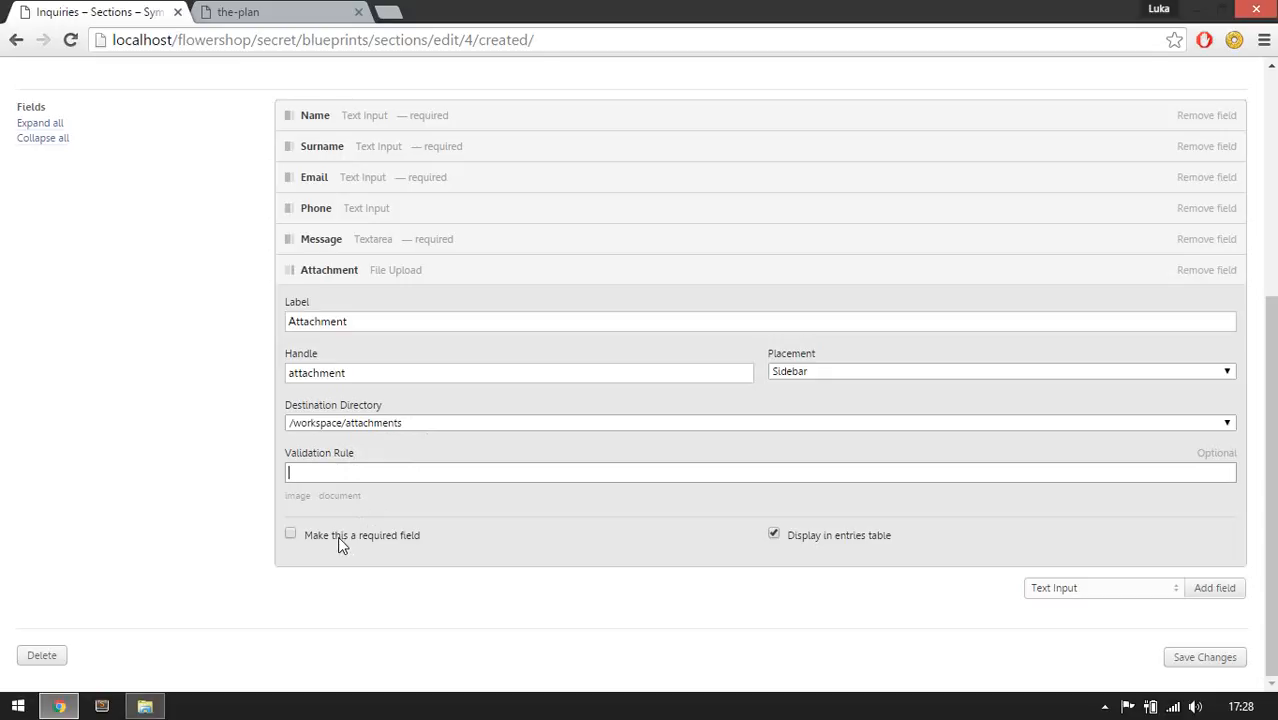
left_click(706, 284)
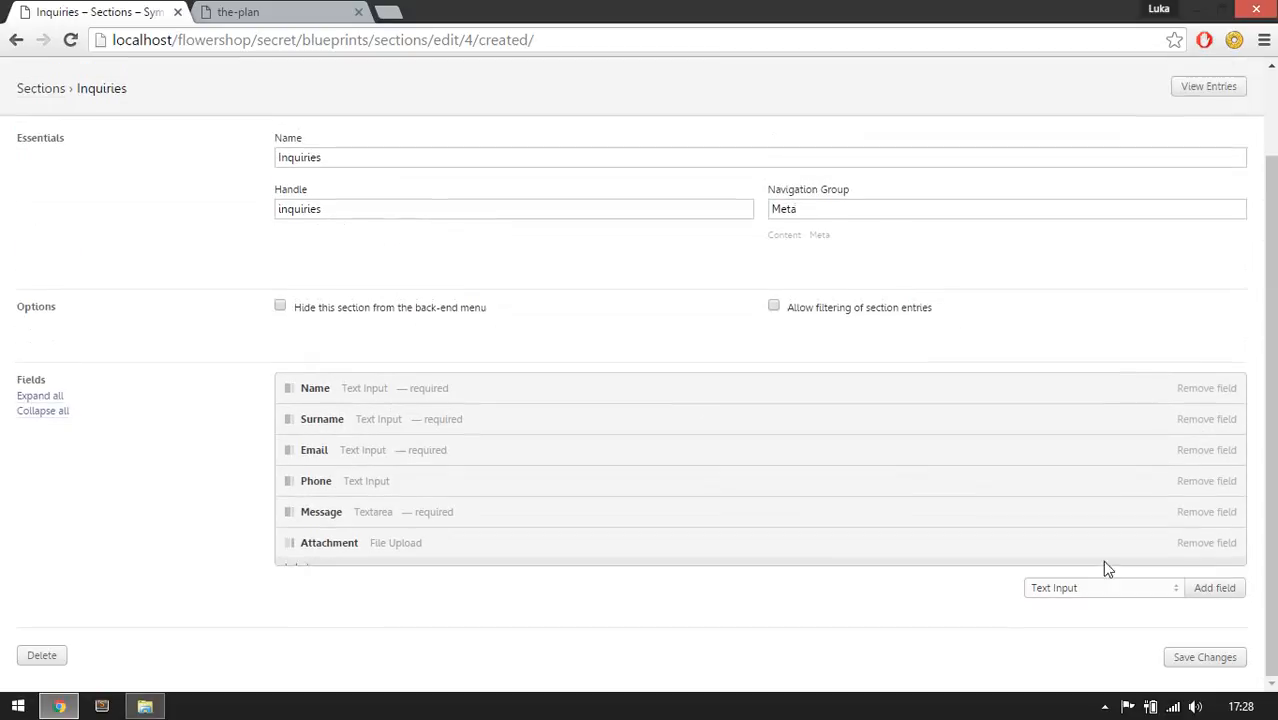
left_click(1183, 663)
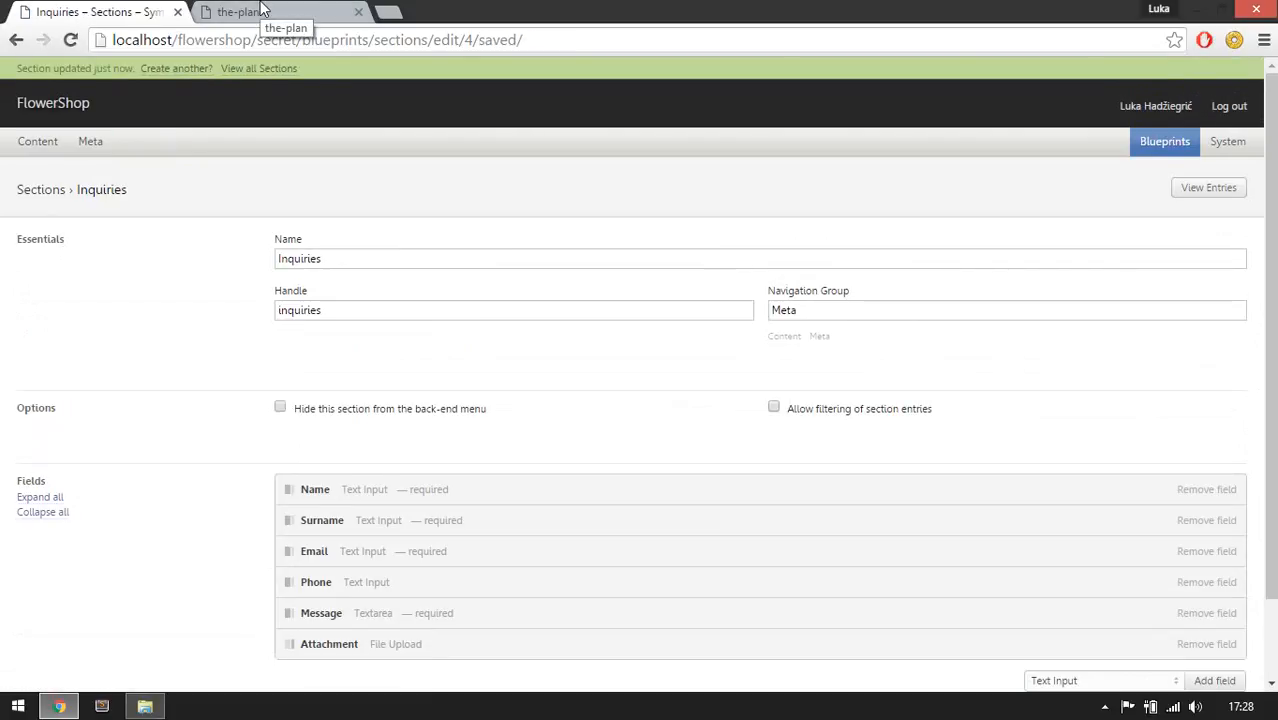
Review the Flower section's field list in the plan.
left_click(262, 11)
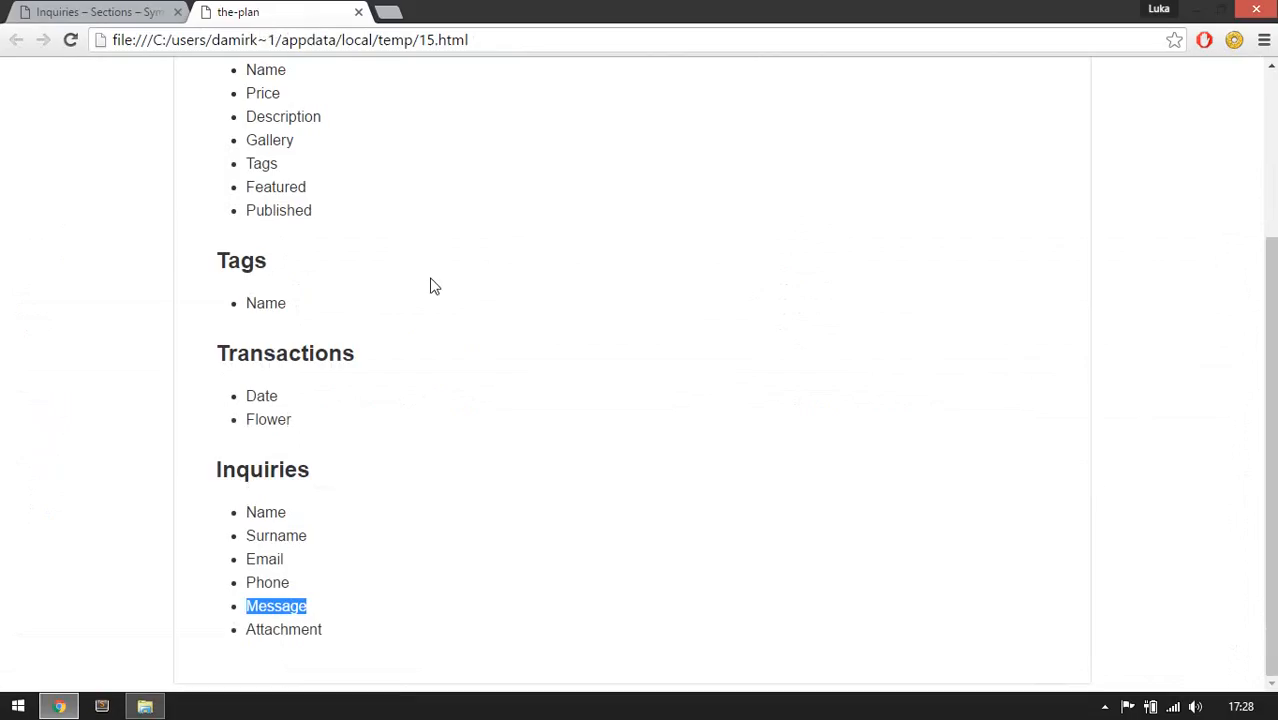
scroll(420, 290, "up", 2)
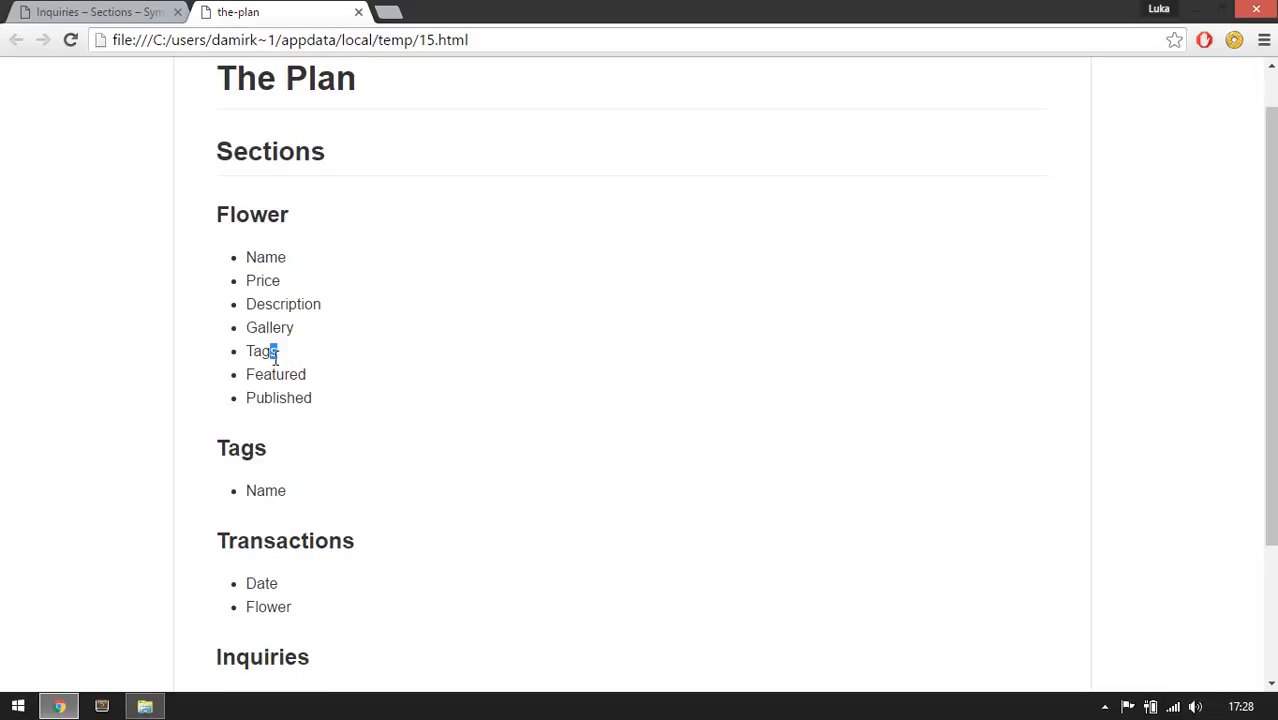
left_click_drag(278, 351, 249, 332)
left_click(267, 370)
left_click(98, 11)
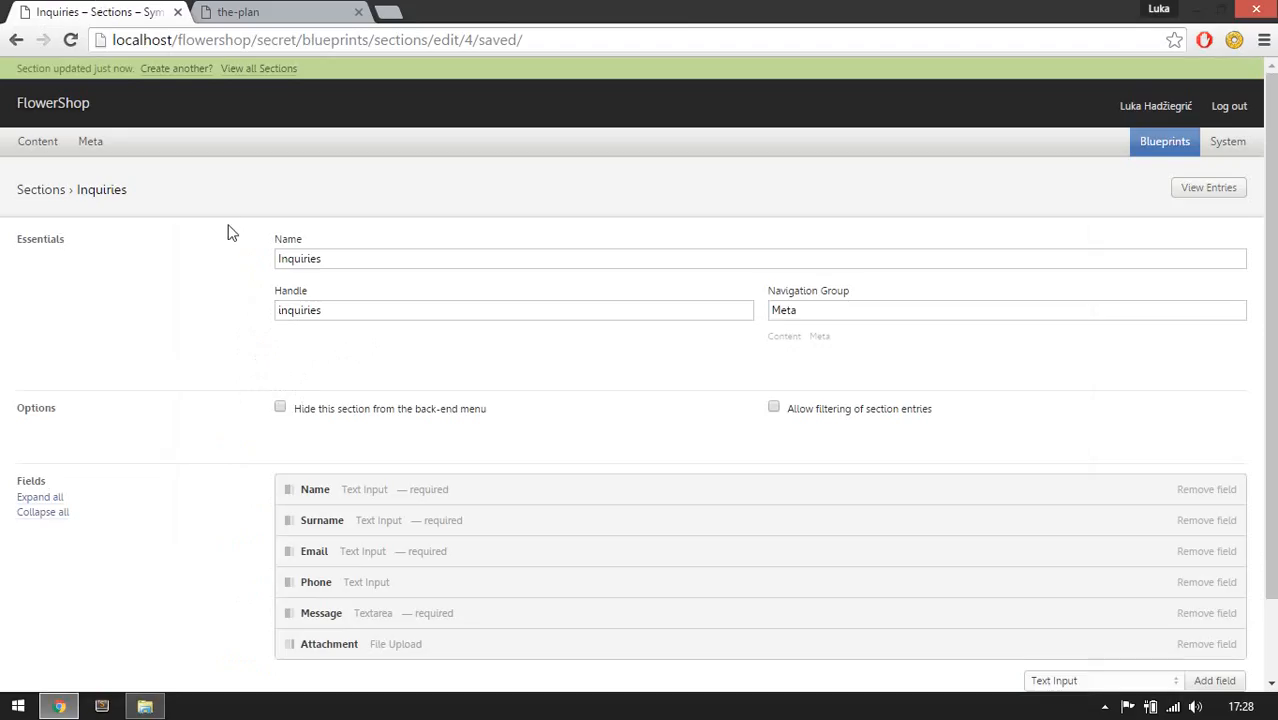
Open the Flowers section's blueprint for editing and collapse its field panels.
mouse_move(36, 142)
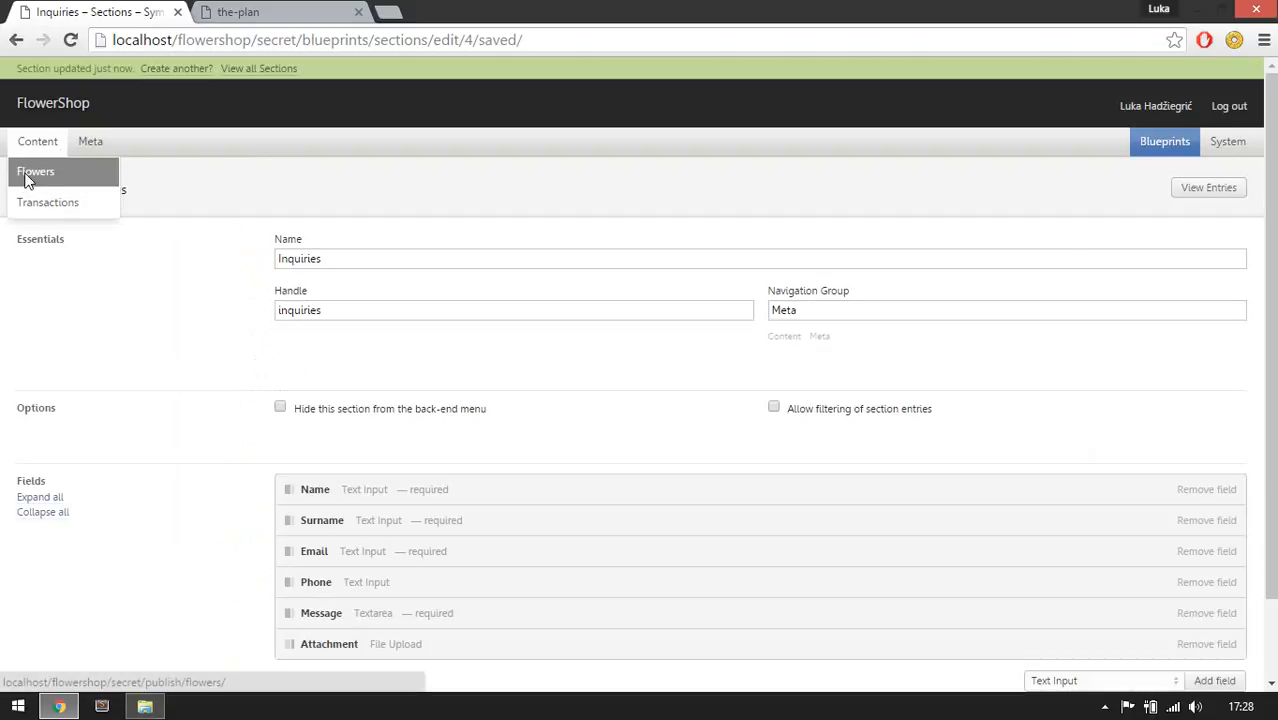
left_click(29, 179)
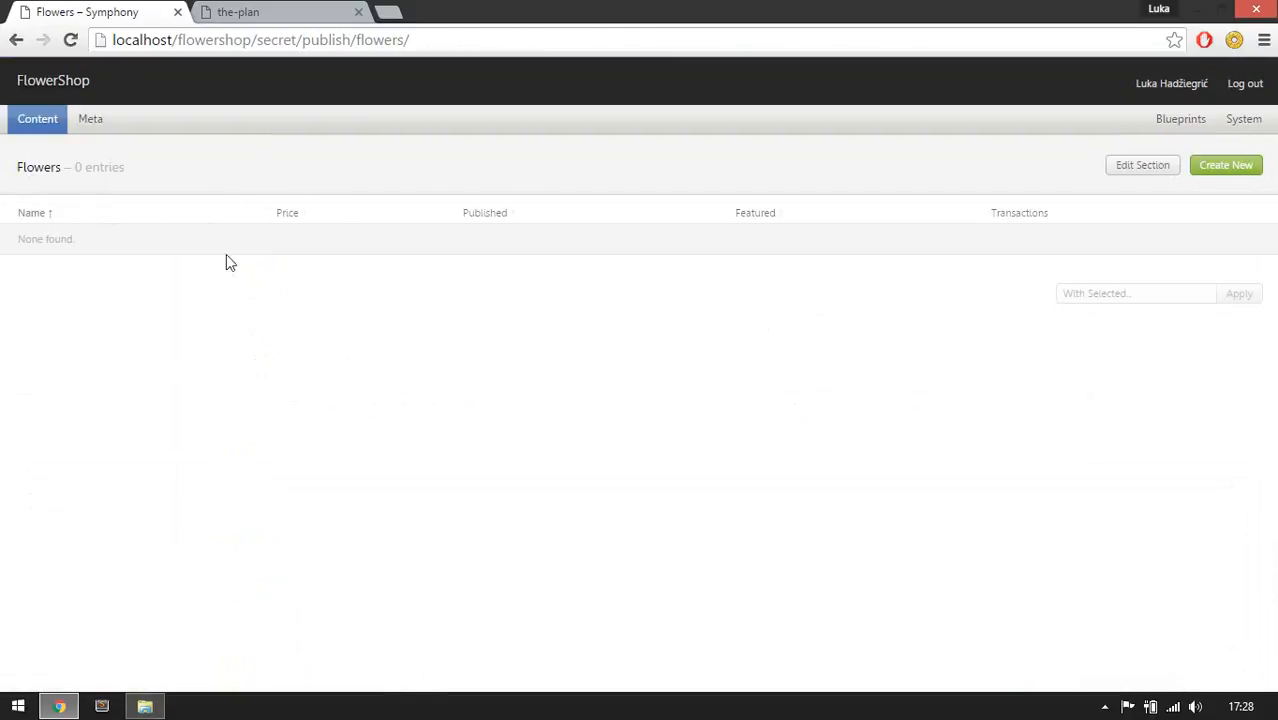
left_click(1136, 175)
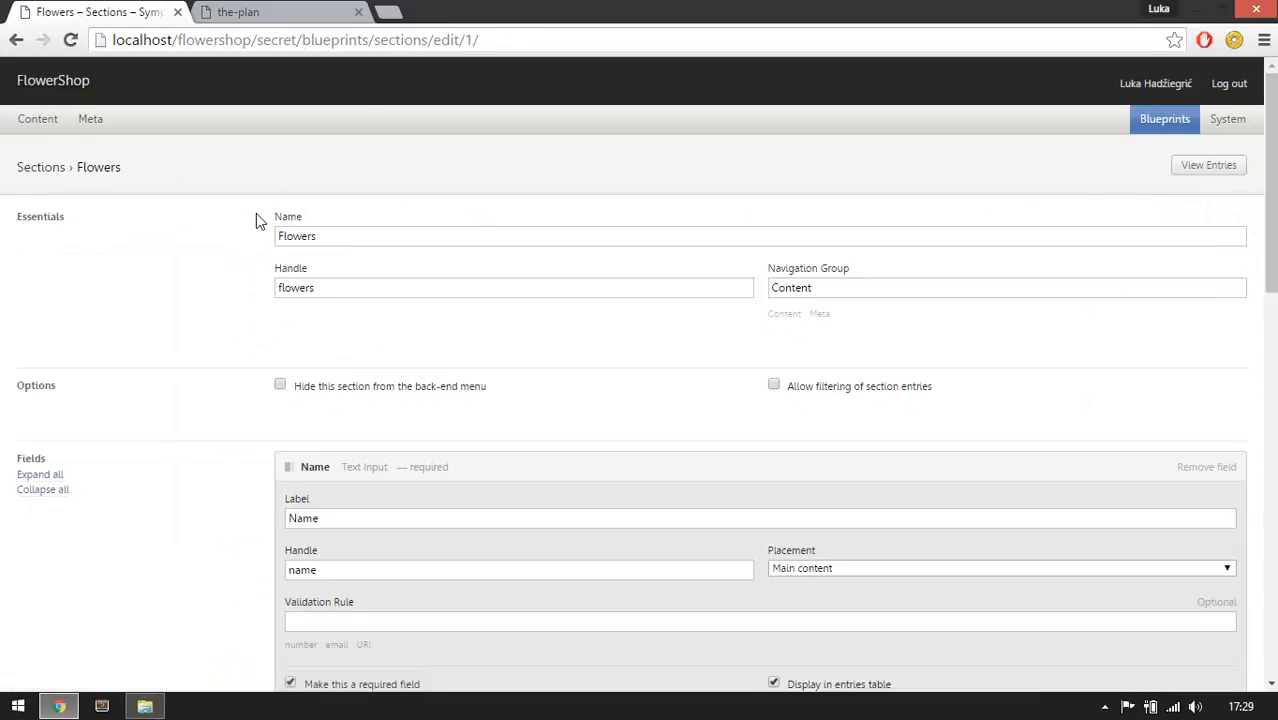
scroll(415, 382, "down", 3)
scroll(420, 405, "down", 1)
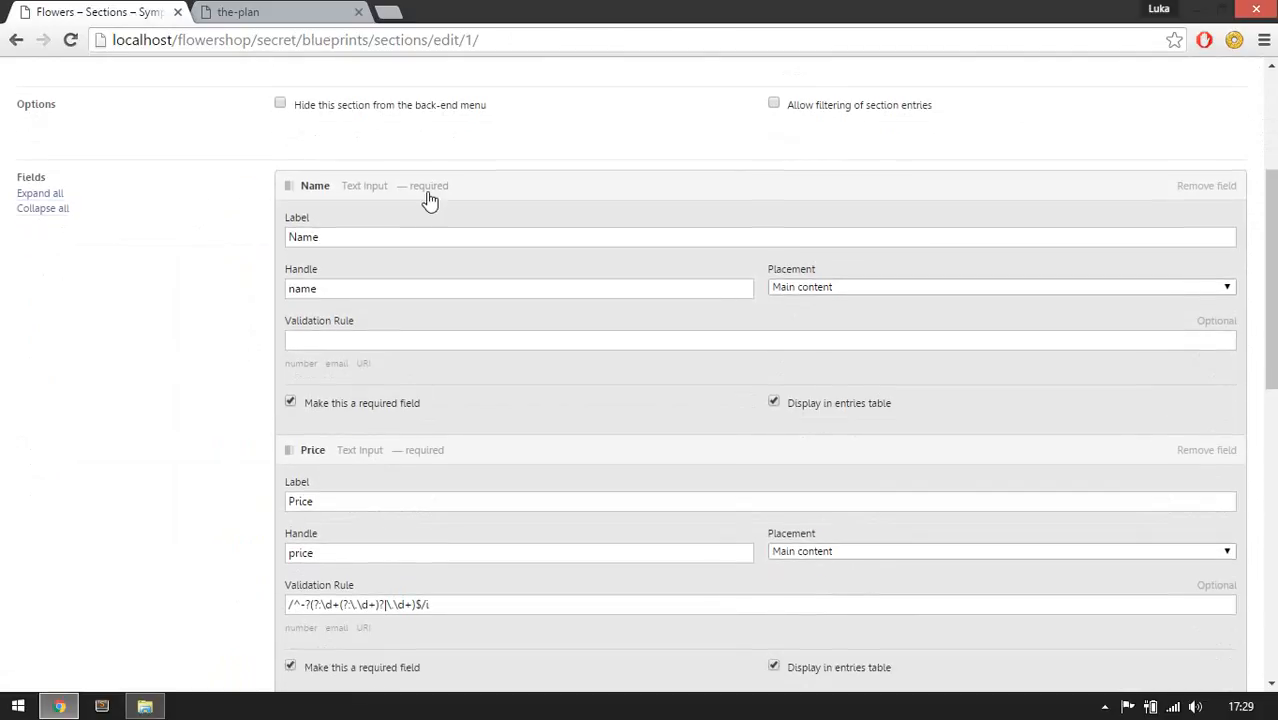
left_click(428, 192)
left_click(417, 226)
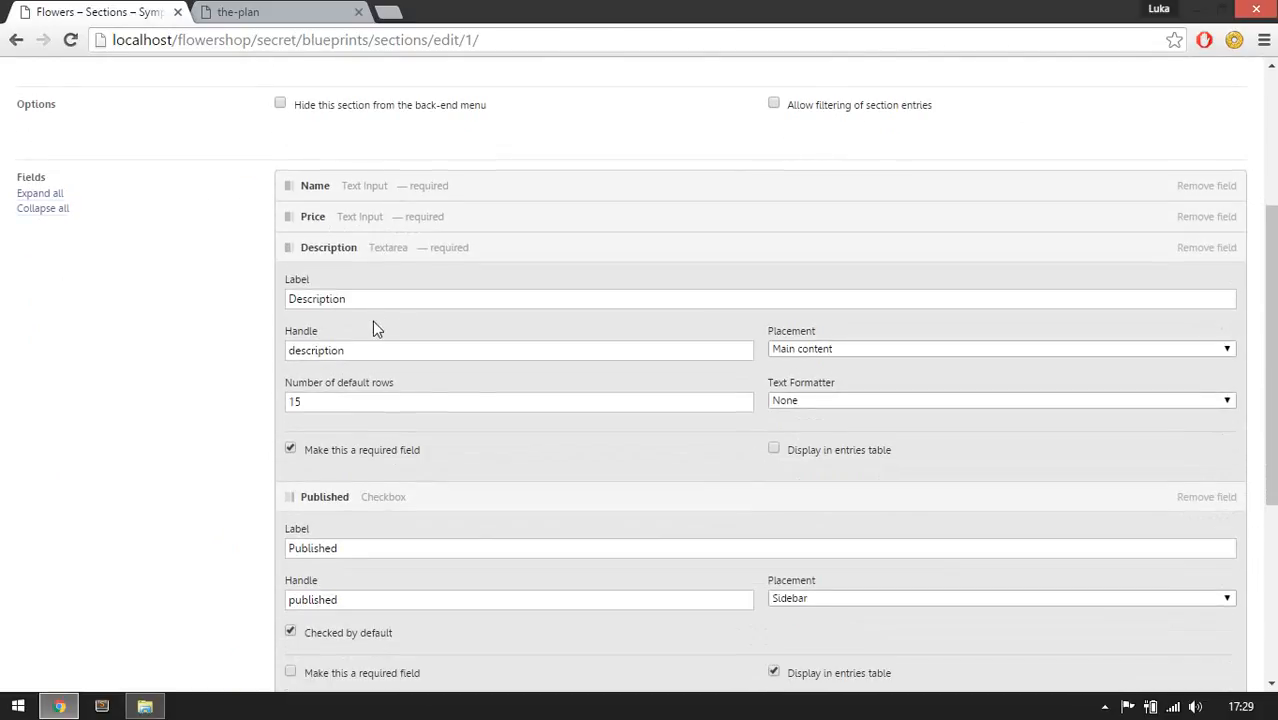
left_click(400, 256)
left_click(362, 284)
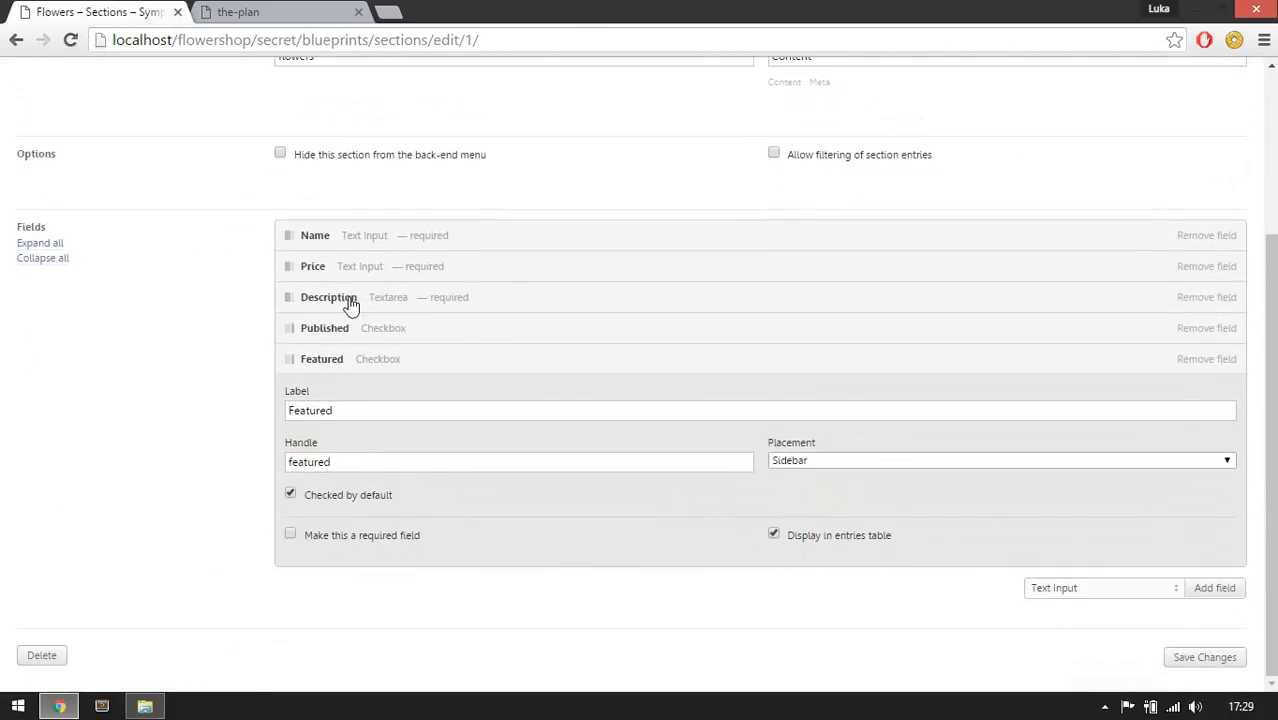
left_click(337, 368)
Add a Select Box field labelled Tags to Flowers and allow selection of multiple options.
left_click(1096, 590)
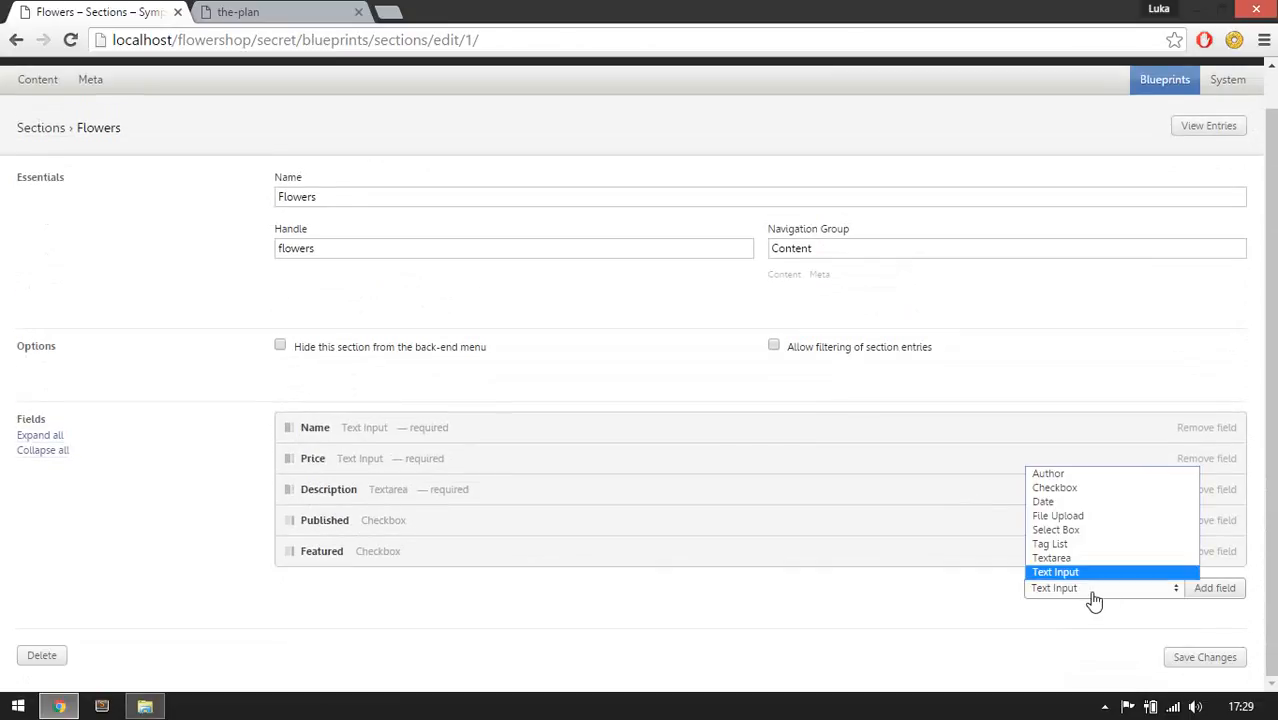
left_click(1070, 529)
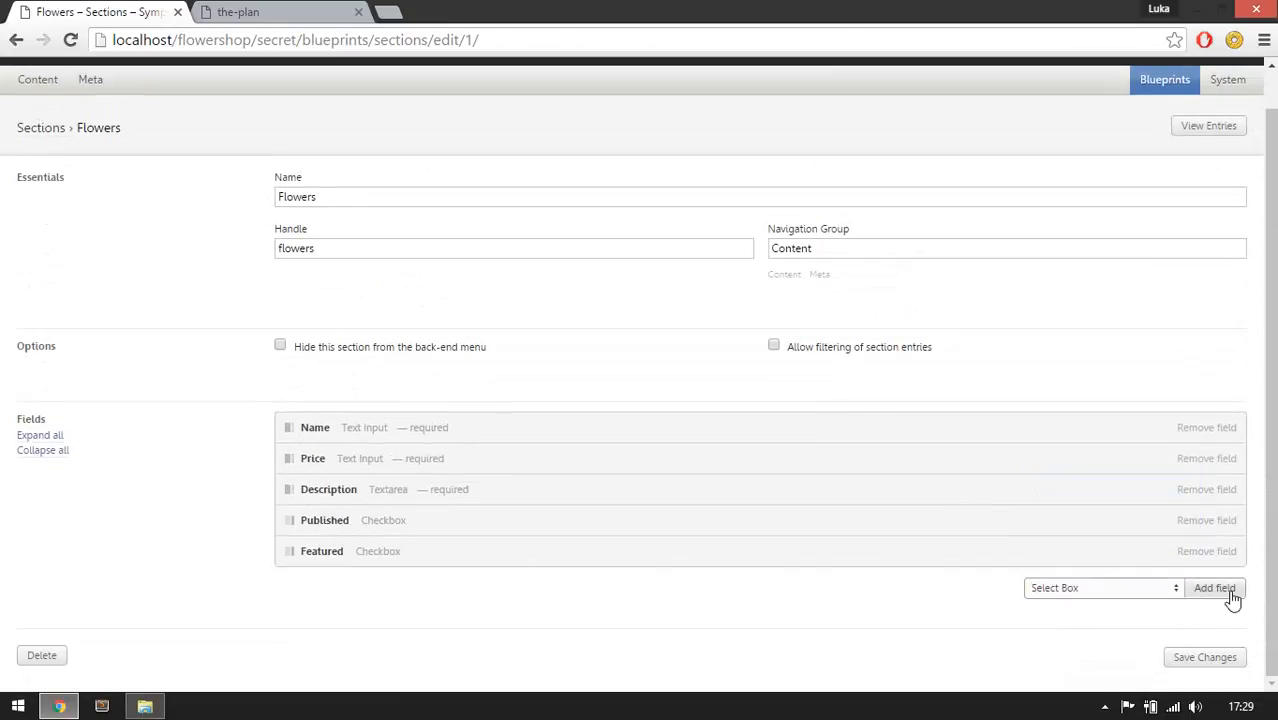
left_click(1205, 589)
scroll(947, 408, "down", 3)
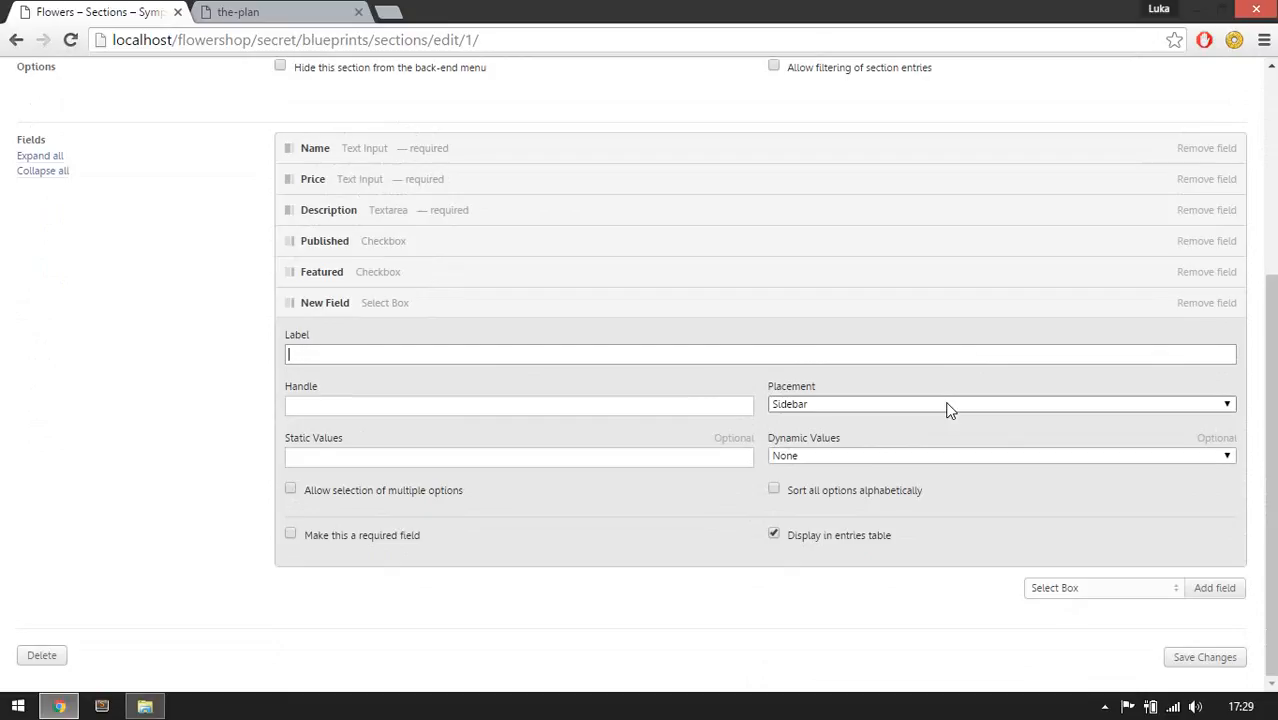
type("Tags")
key("Tab")
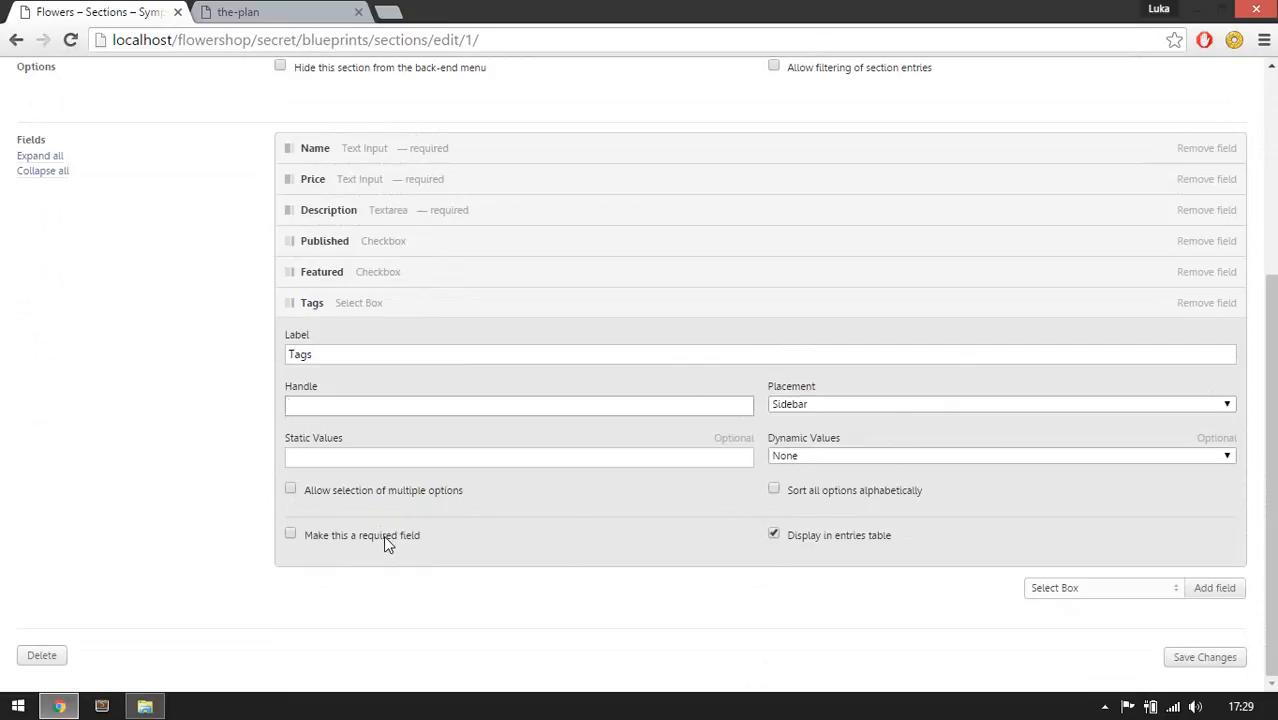
left_click(361, 493)
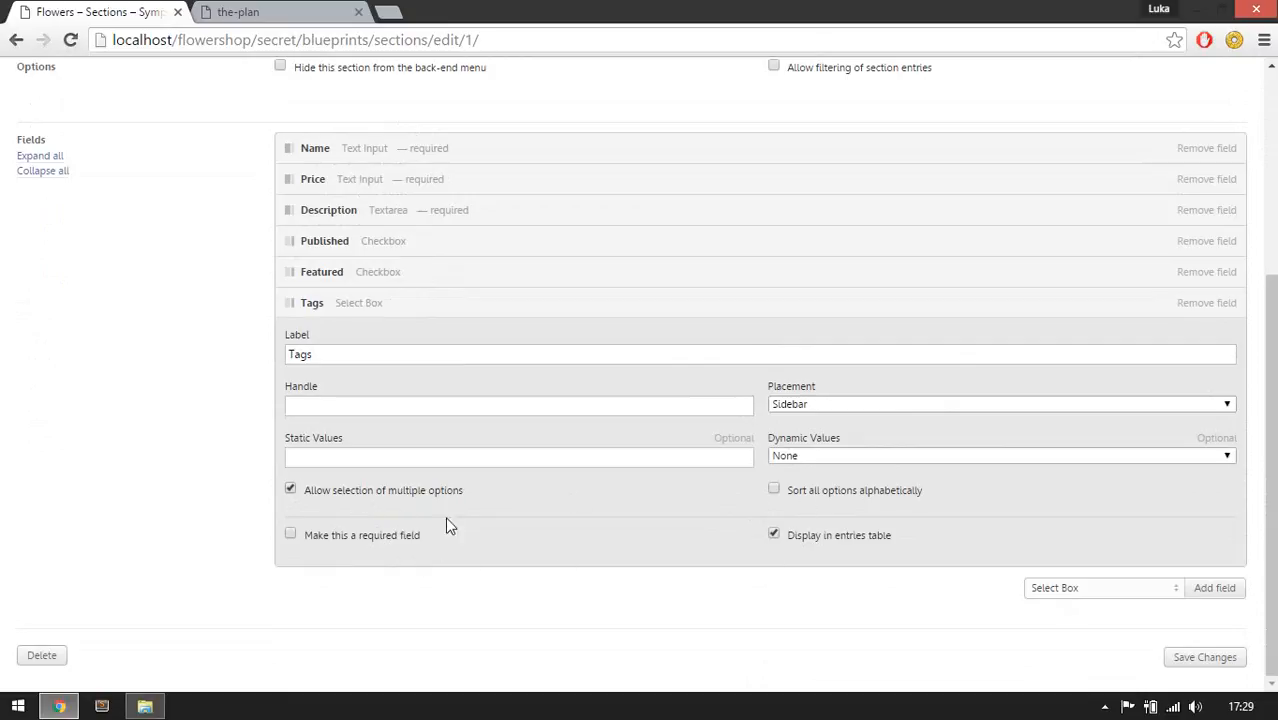
Set the Tags field's dynamic values to the Tags section's Name field.
left_click(805, 458)
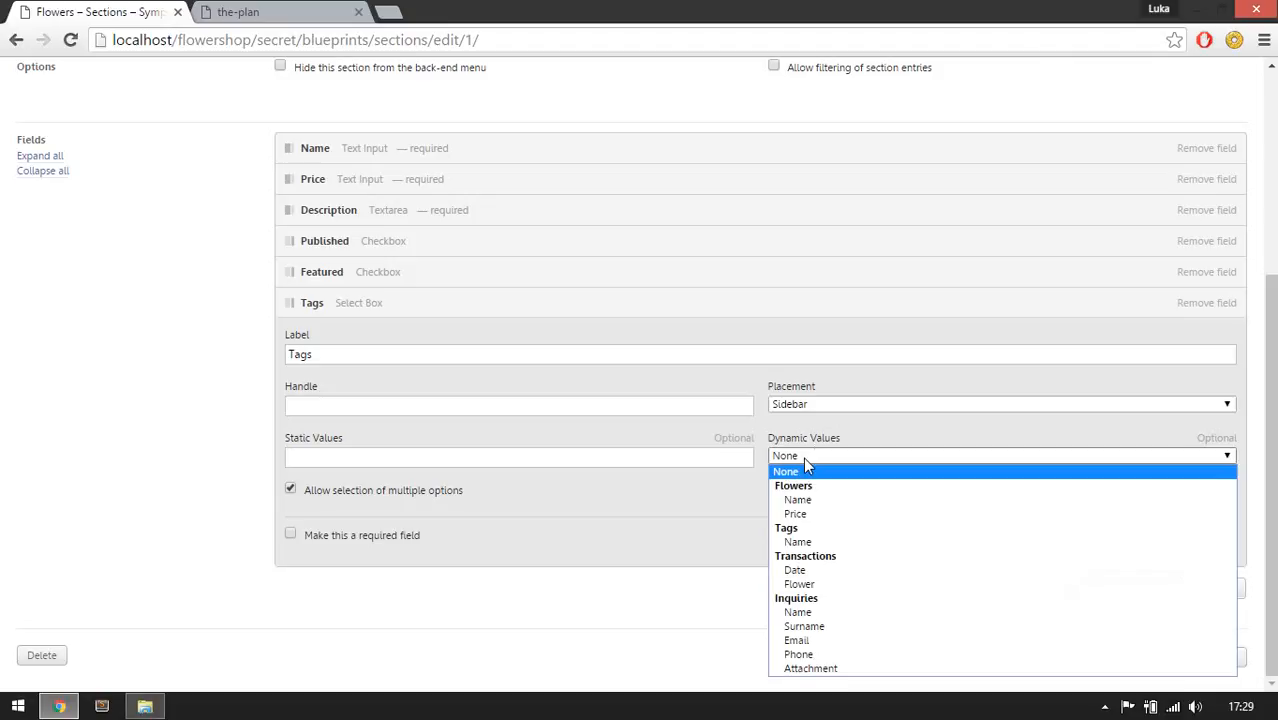
left_click(815, 465)
left_click(817, 466)
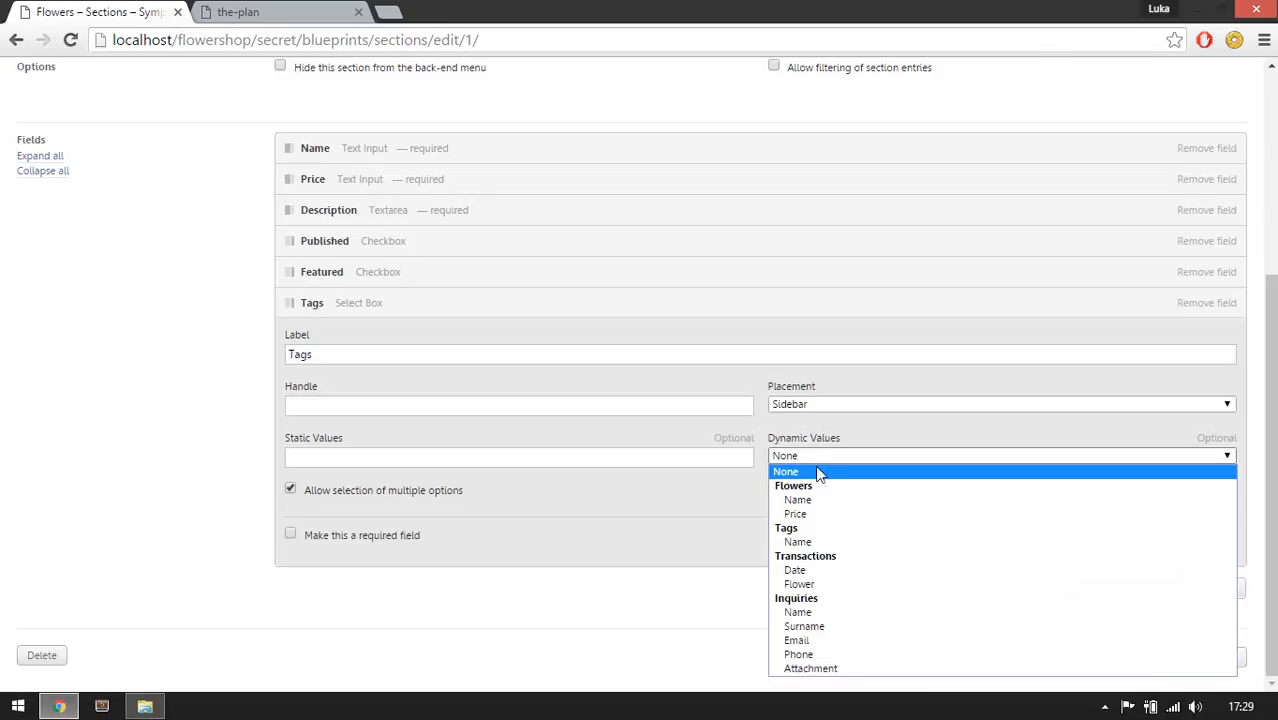
left_click(799, 542)
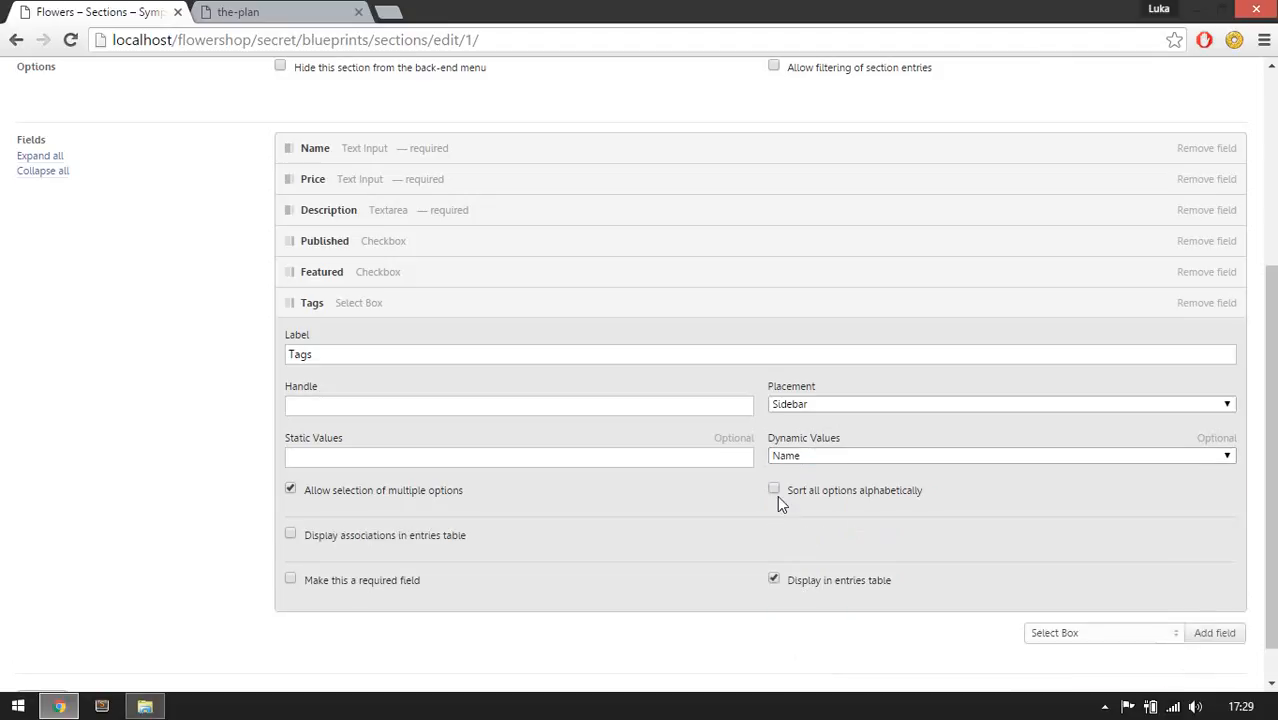
Enable displaying associations in the entries table and save the Flowers section changes.
left_click(371, 542)
scroll(540, 550, "down", 1)
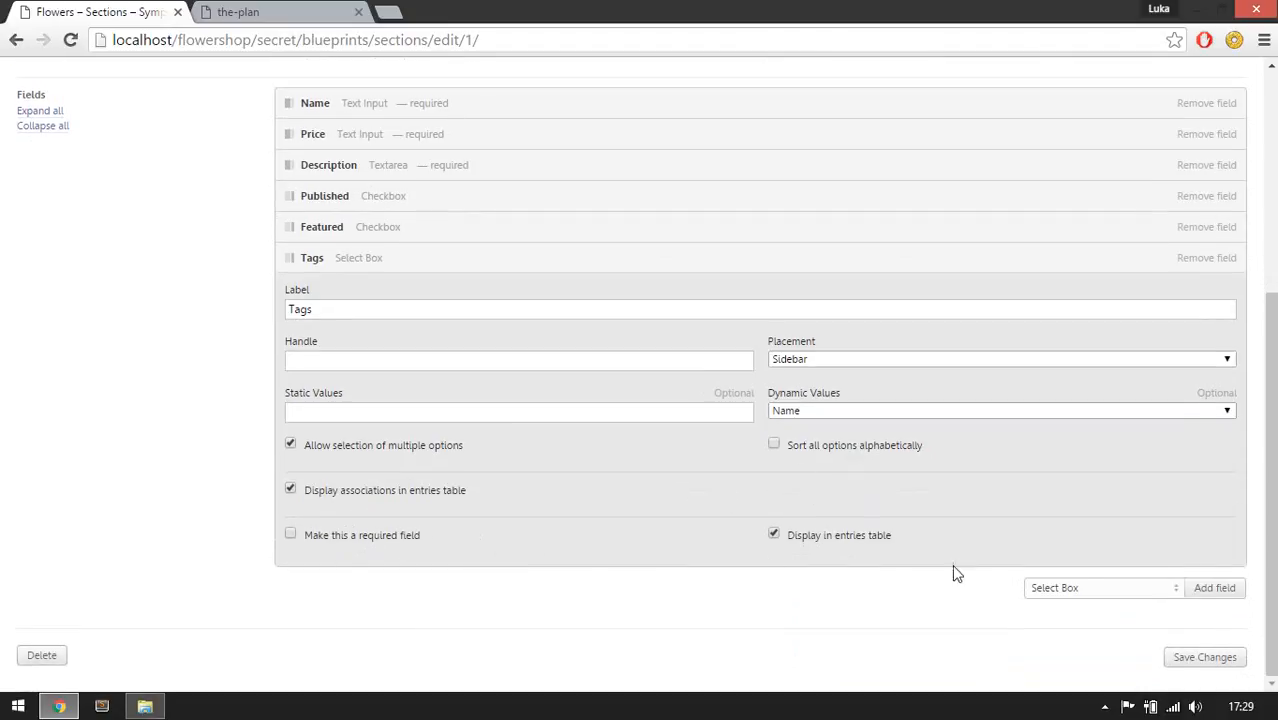
left_click(1198, 660)
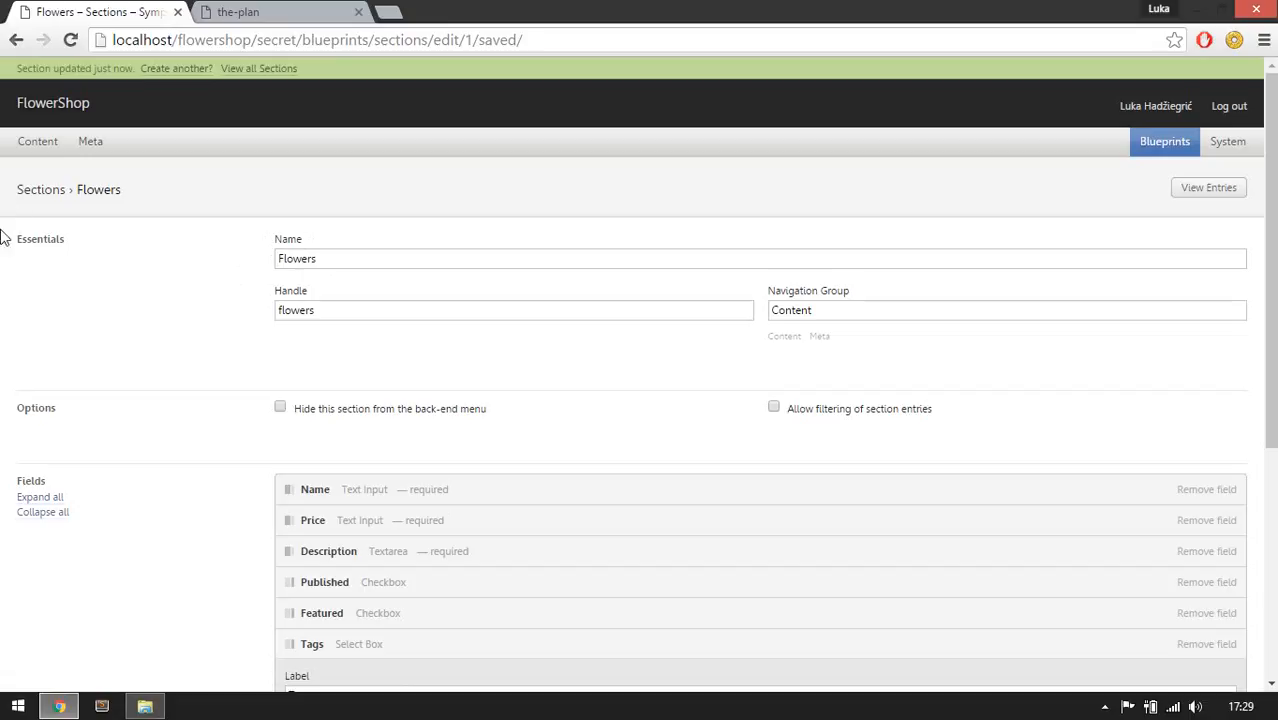
Browse the Tags entries, then return to the Flowers list and open the Orchid entry.
mouse_move(107, 141)
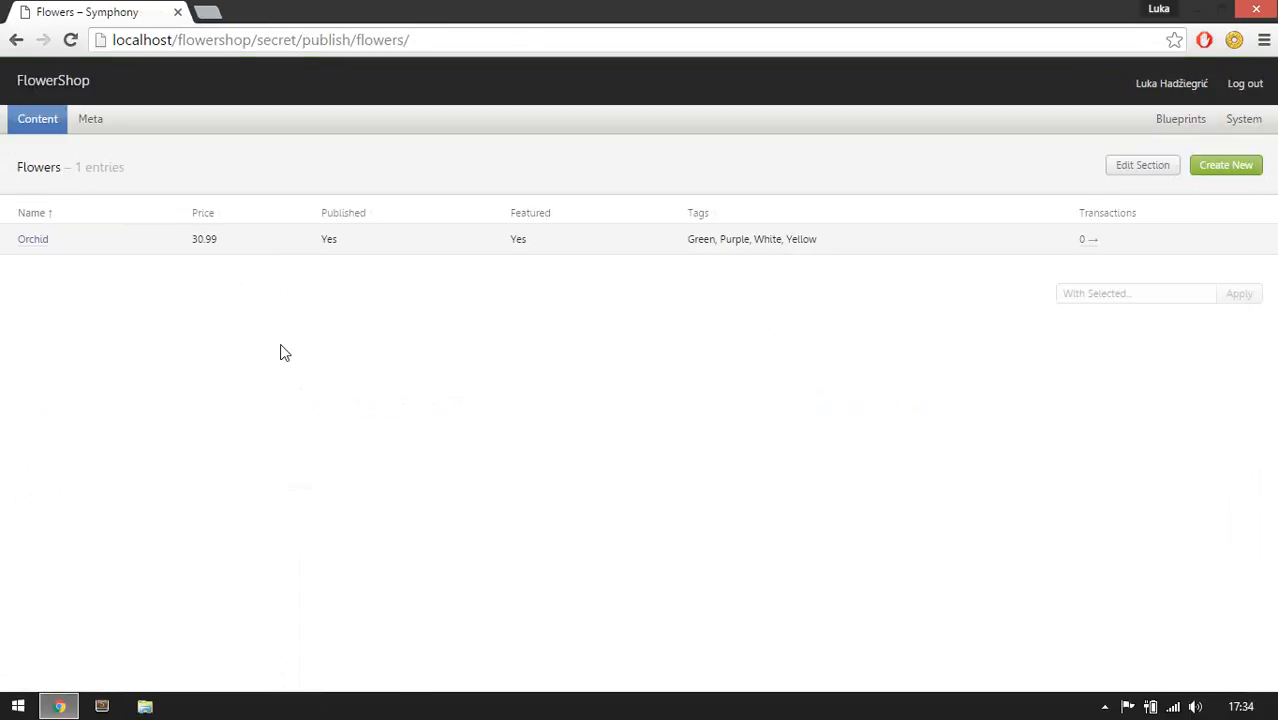
mouse_move(100, 128)
left_click(100, 152)
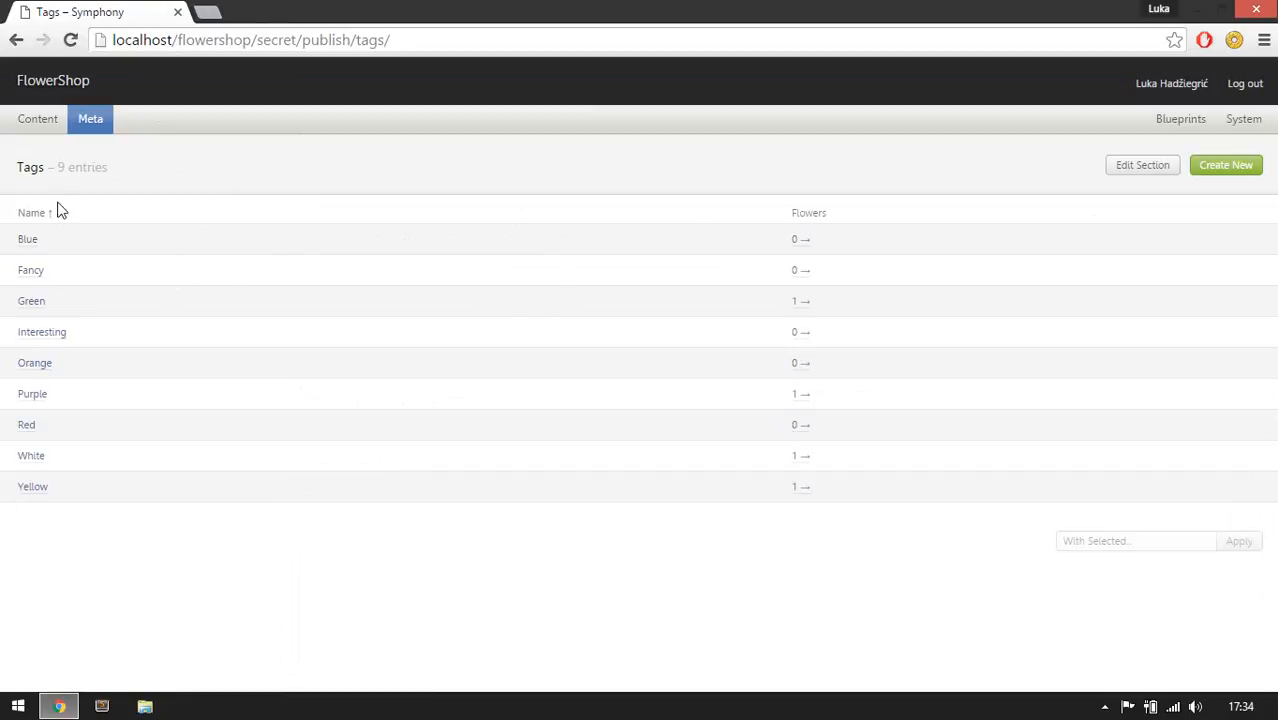
mouse_move(54, 122)
left_click(43, 160)
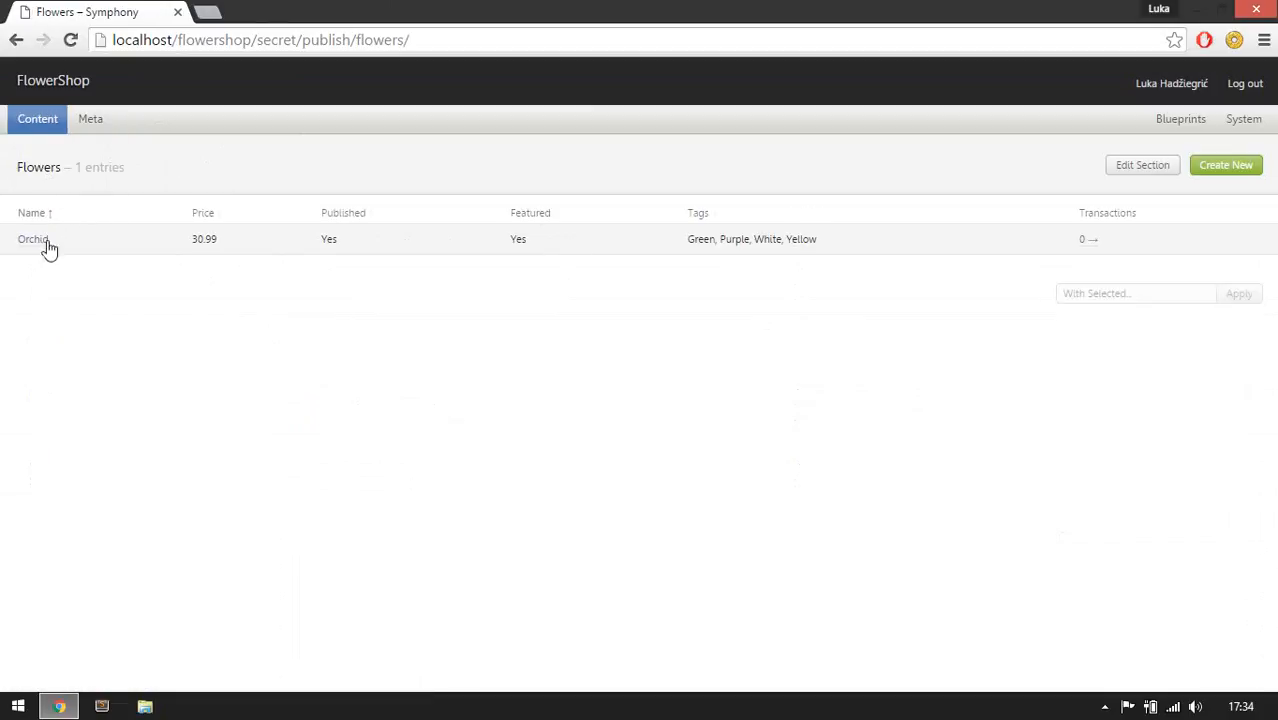
left_click(33, 242)
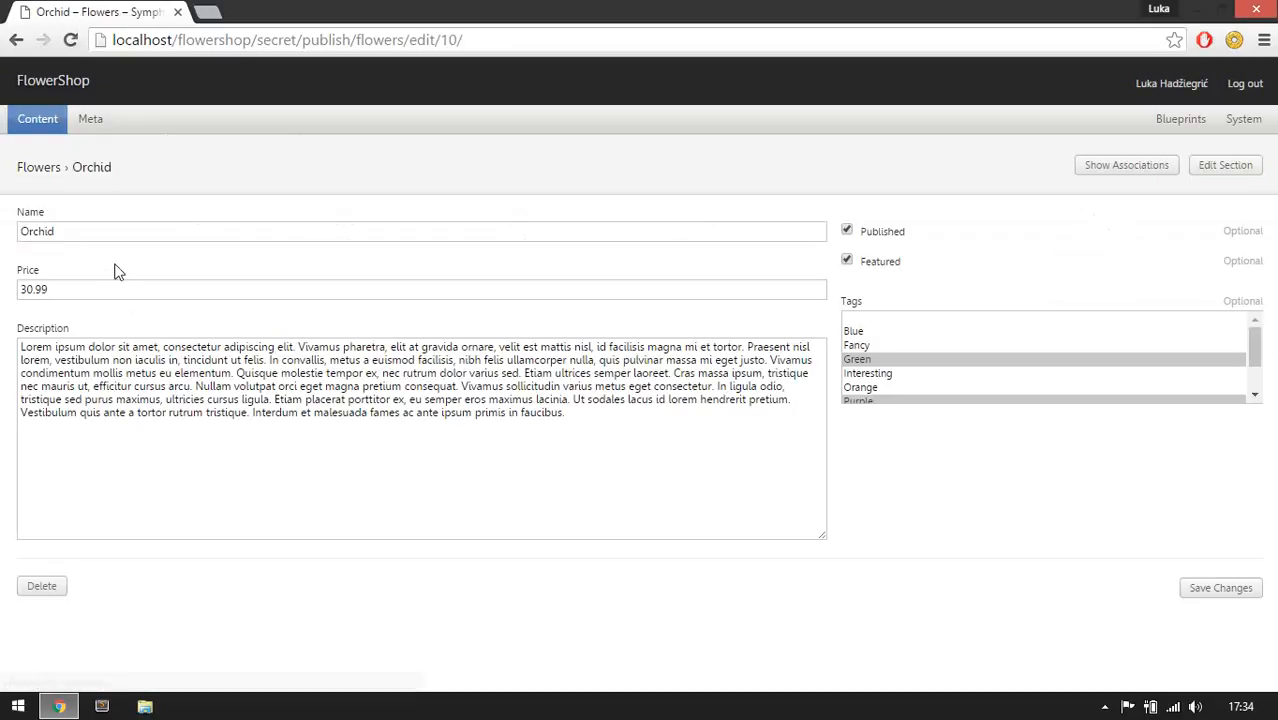
Examine the Orchid entry's fields, description and selected tags.
left_click(86, 236)
left_click(64, 284)
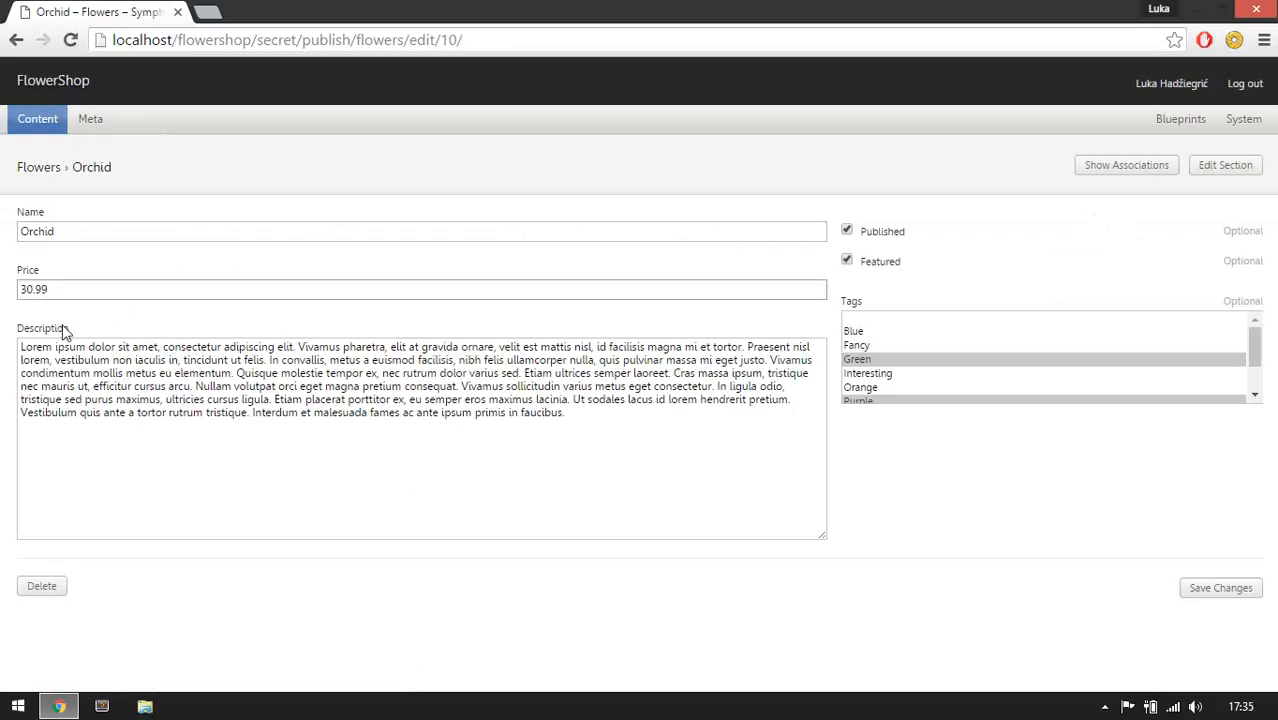
left_click(88, 379)
key("ctrl+a")
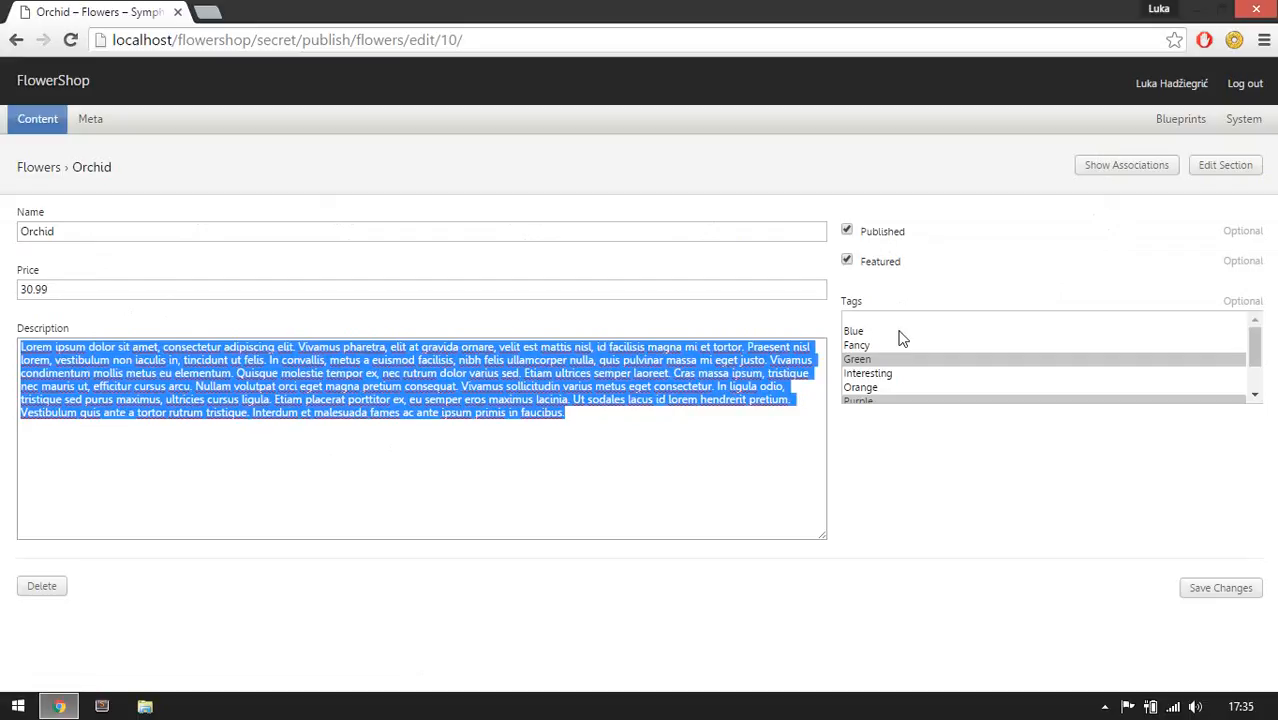
scroll(900, 338, "down", 2)
scroll(890, 362, "up", 2)
scroll(930, 370, "down", 2)
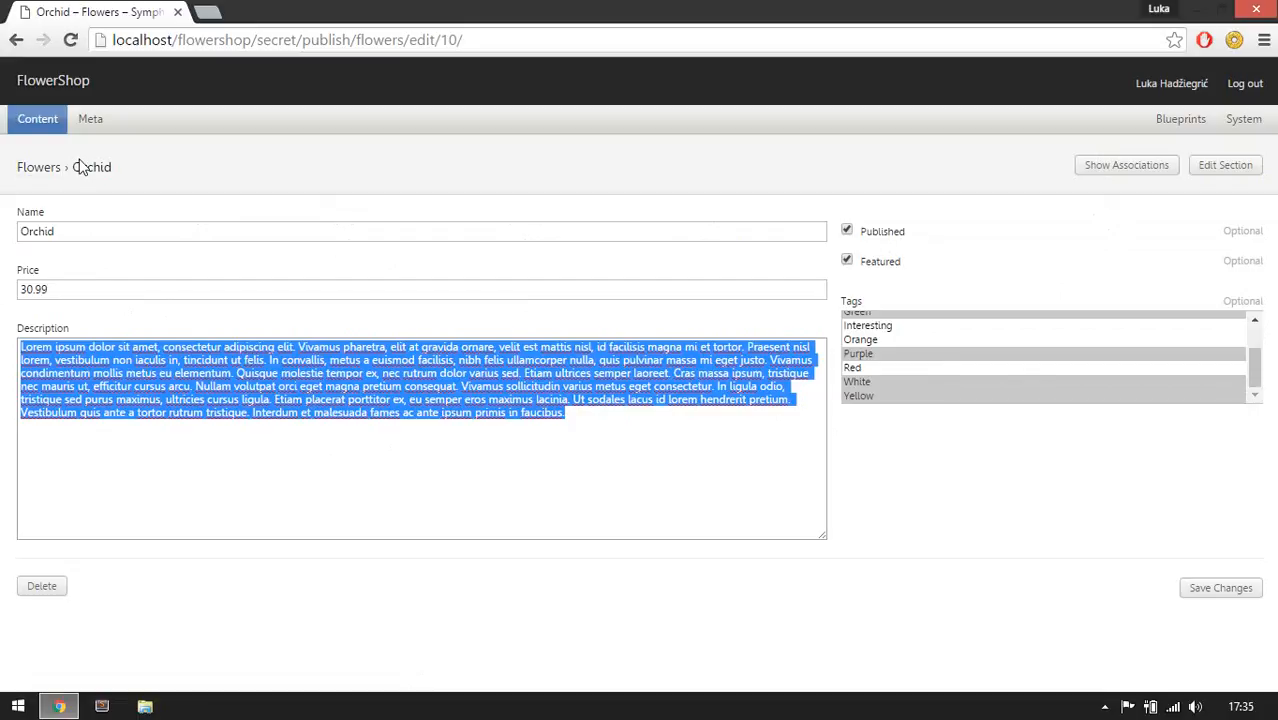
mouse_move(43, 128)
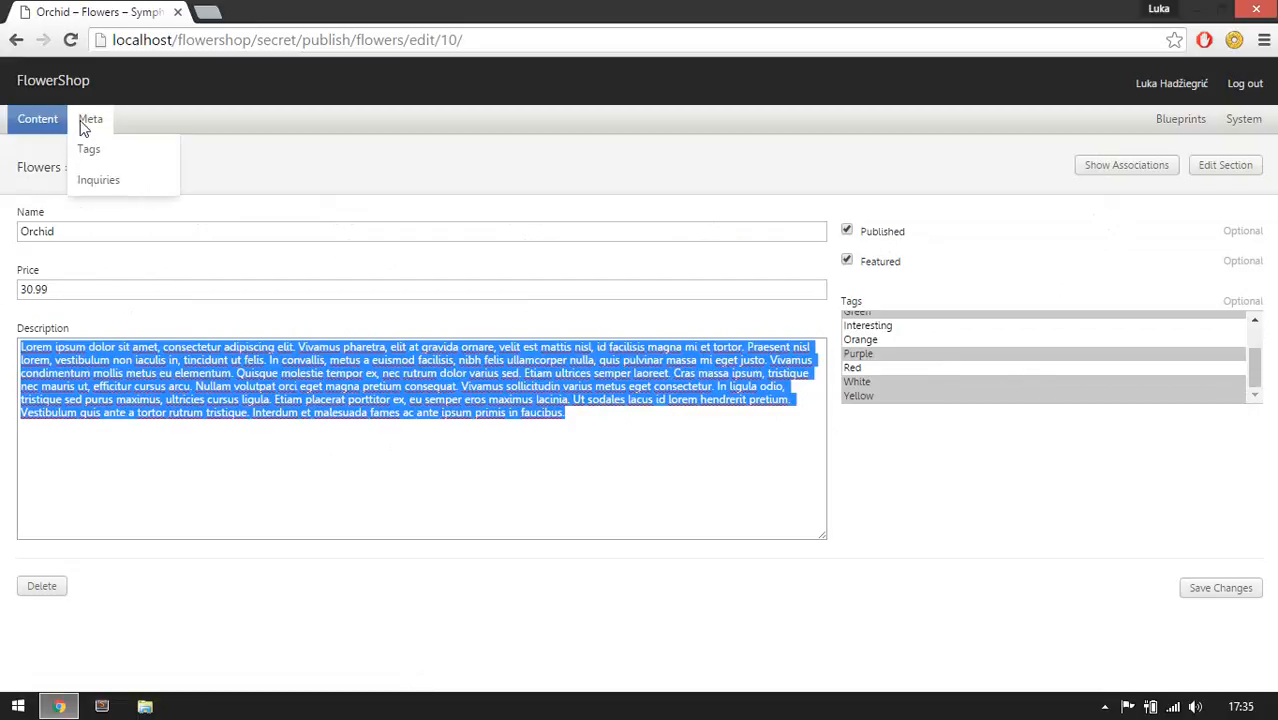
Create a new Transactions entry dated 22.07.2016 for the Orchid flower.
left_click(30, 190)
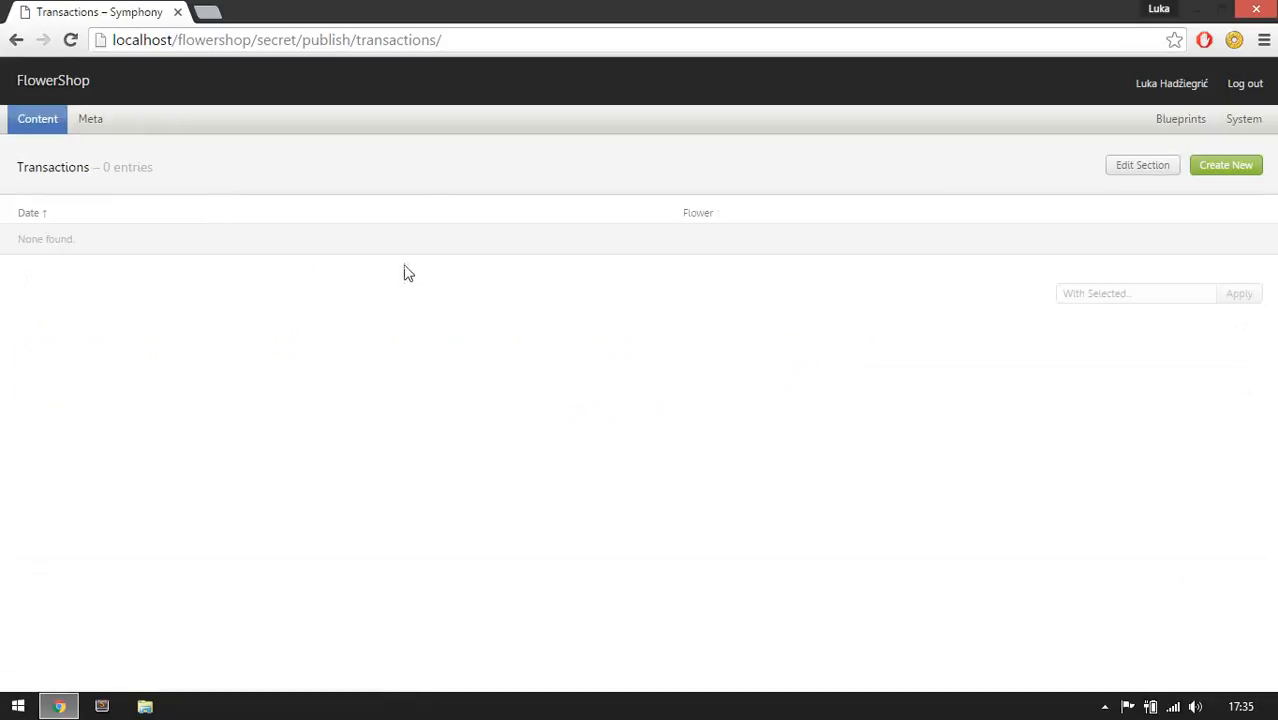
left_click(1212, 174)
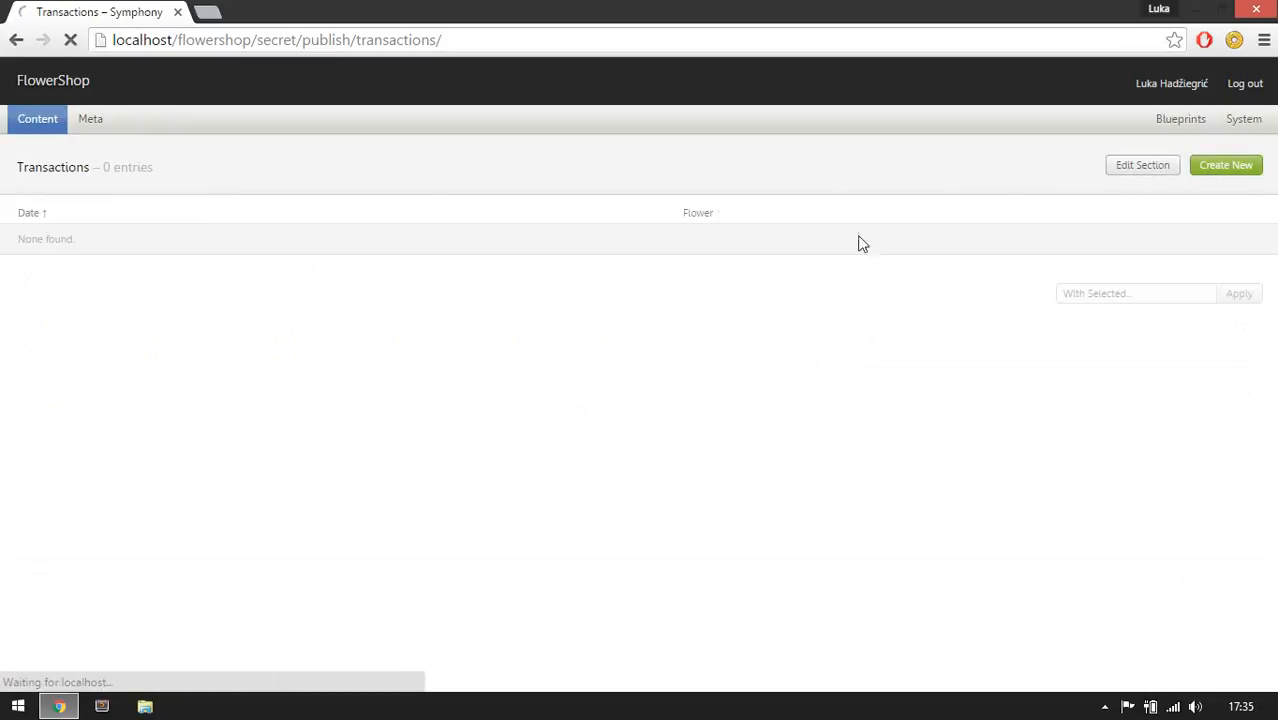
left_click(91, 221)
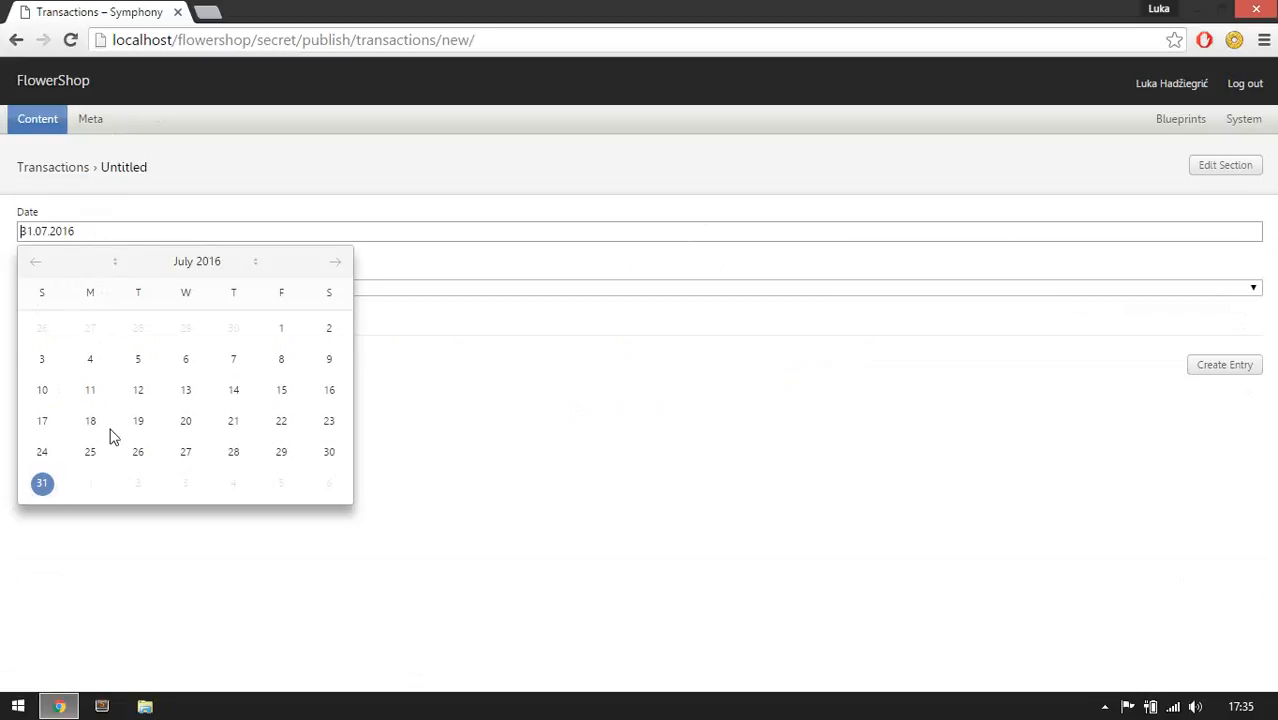
left_click(282, 424)
left_click(551, 374)
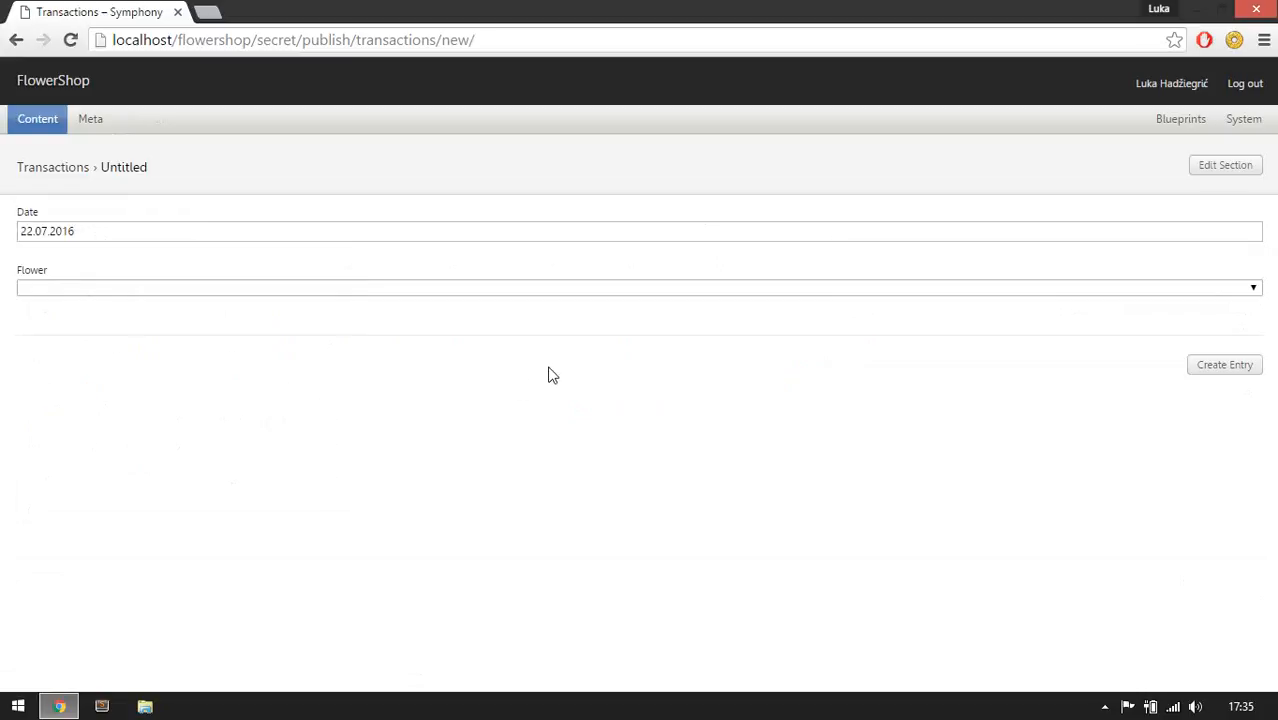
left_click(68, 287)
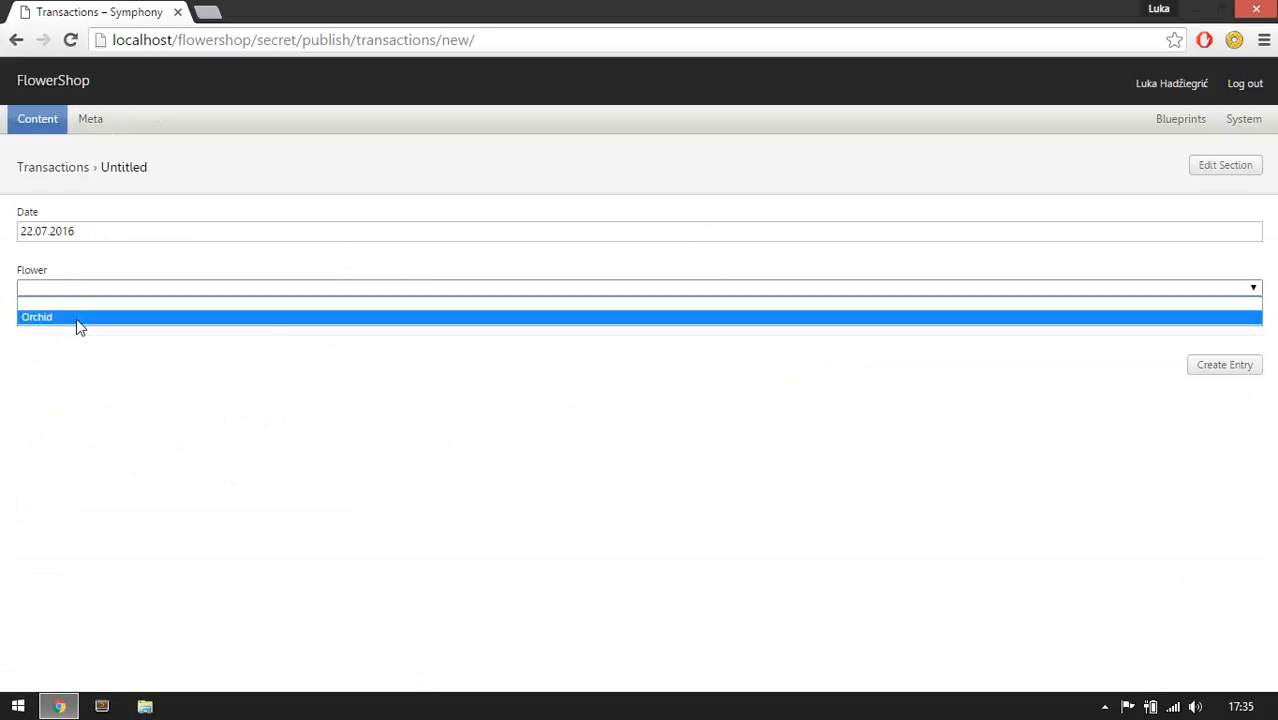
left_click(44, 321)
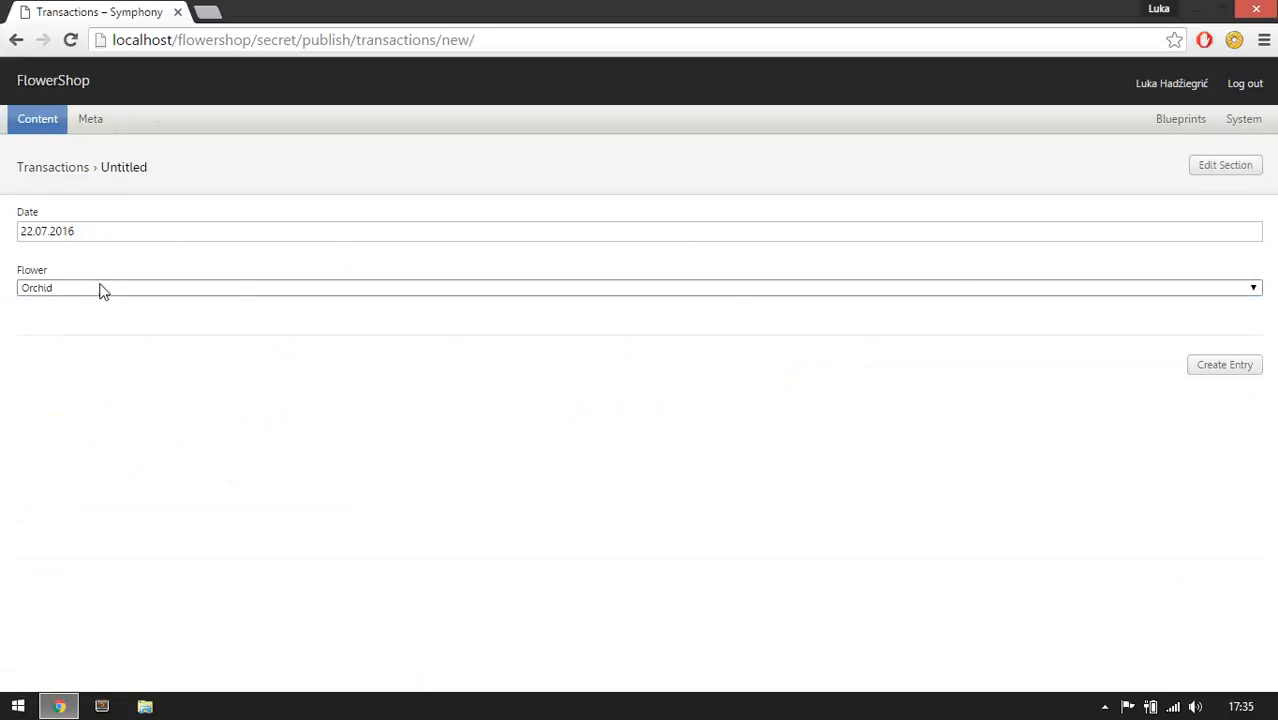
left_click(1220, 378)
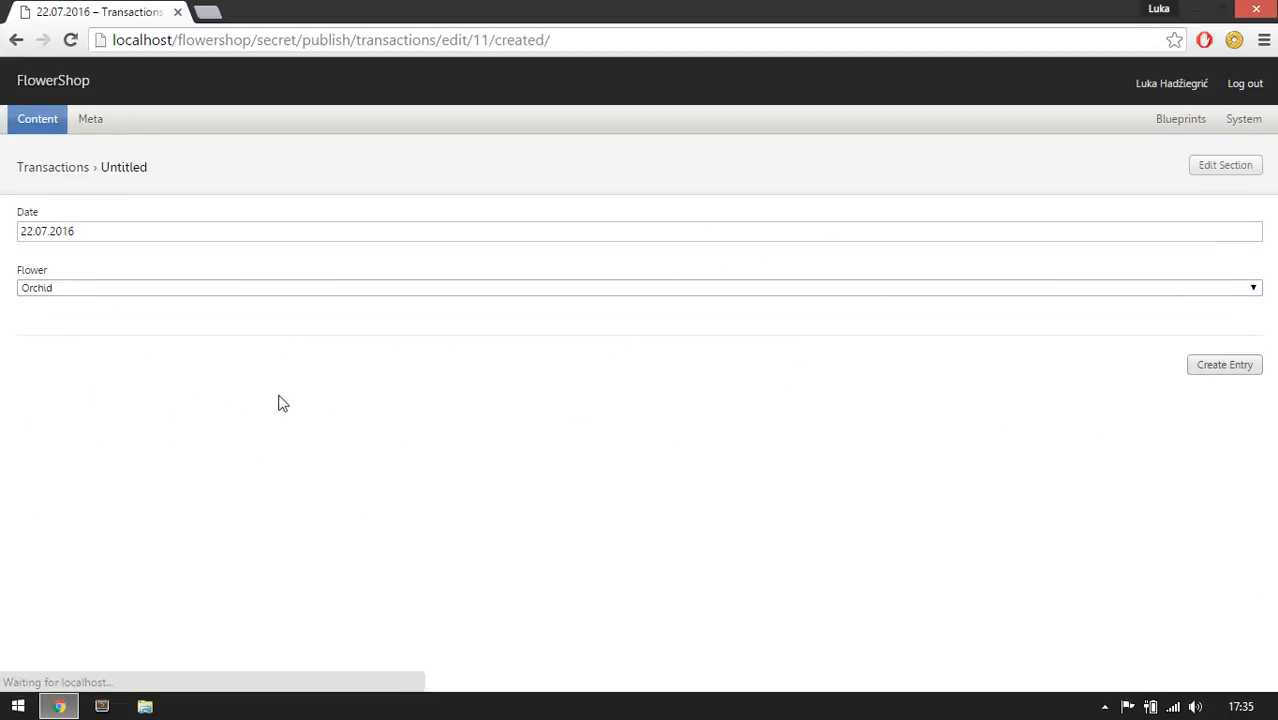
Check the Transactions column in the Flowers list and open Orchid's associated transactions.
left_click(34, 199)
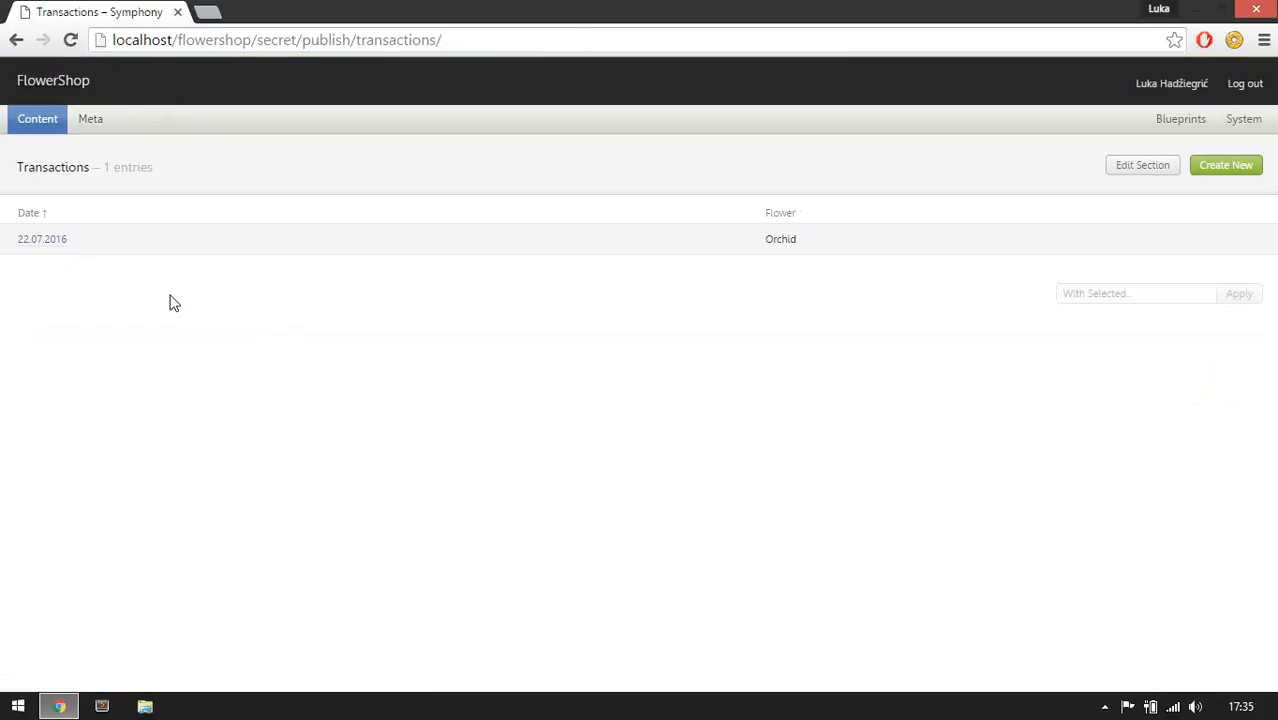
mouse_move(34, 120)
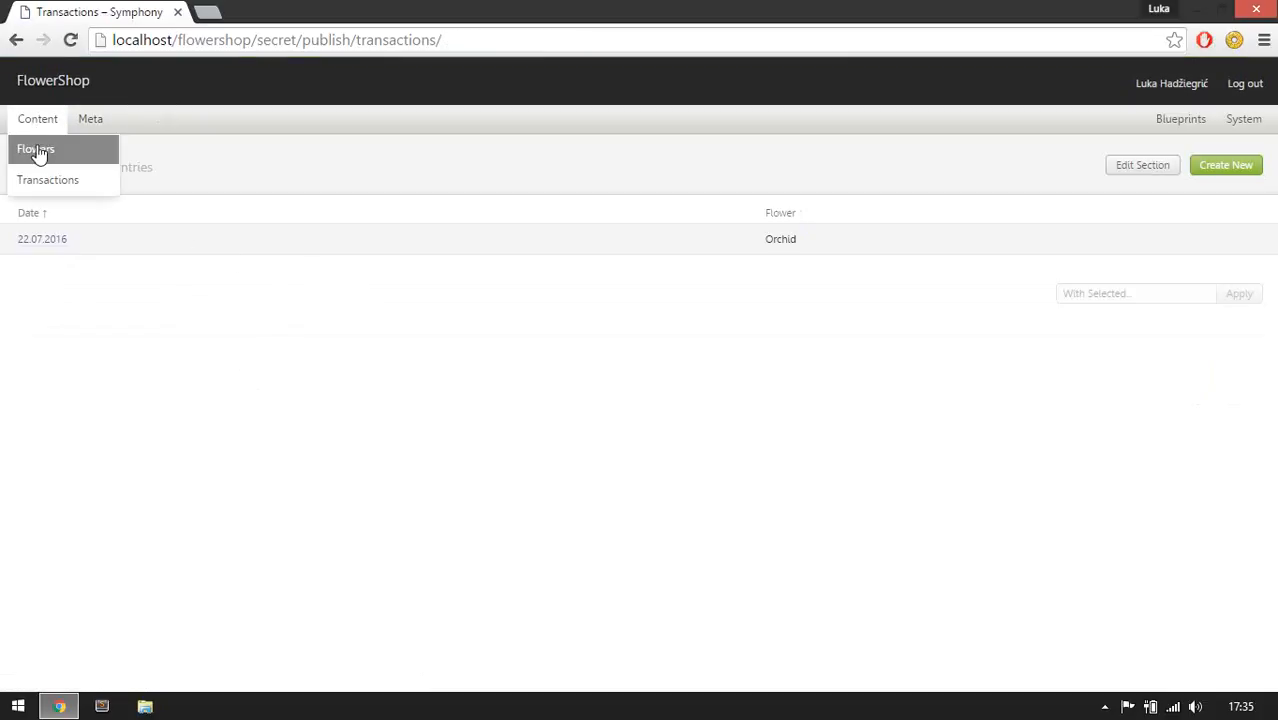
left_click(40, 150)
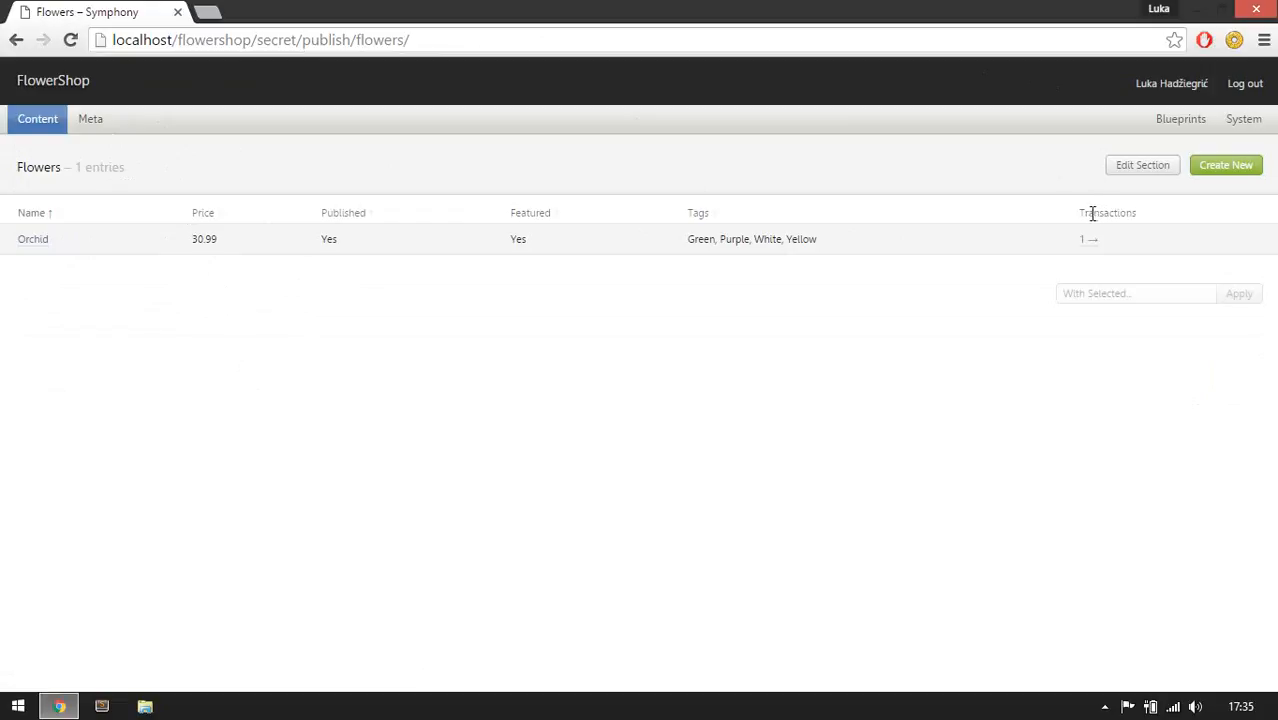
left_click_drag(1083, 213, 1144, 211)
left_click(1157, 222)
double_click(1100, 212)
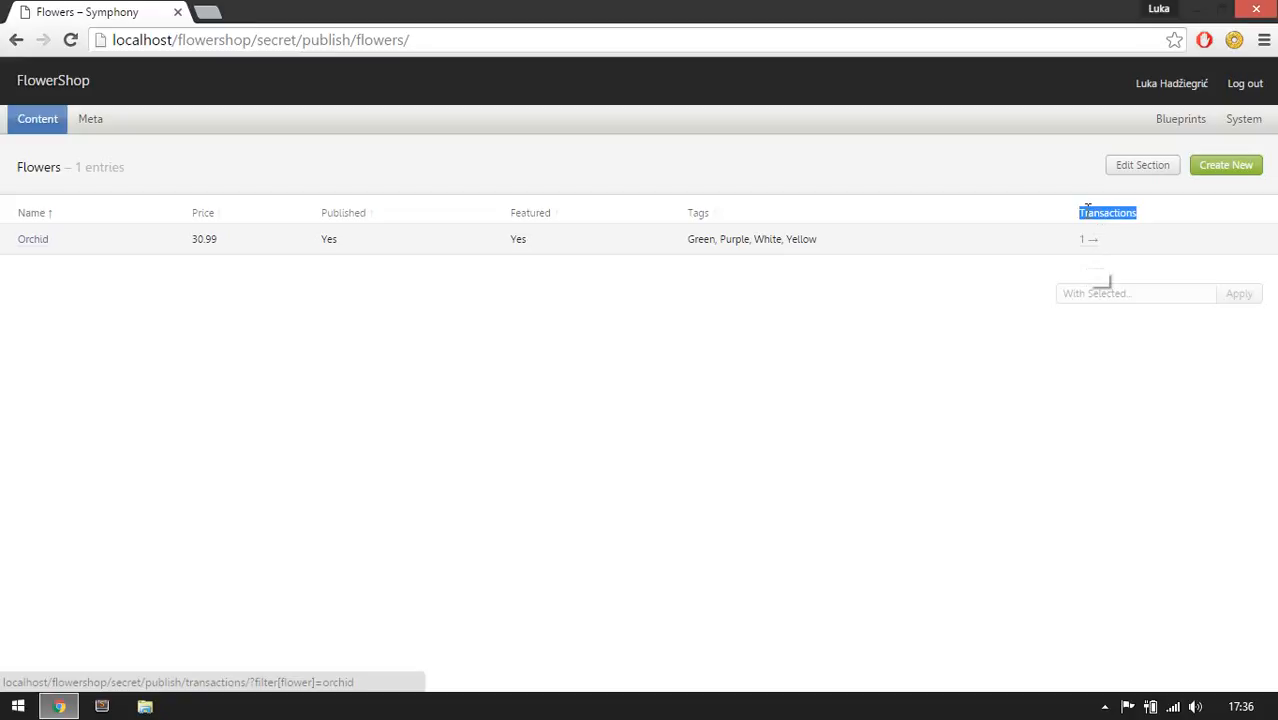
left_click(1085, 214)
mouse_move(14, 128)
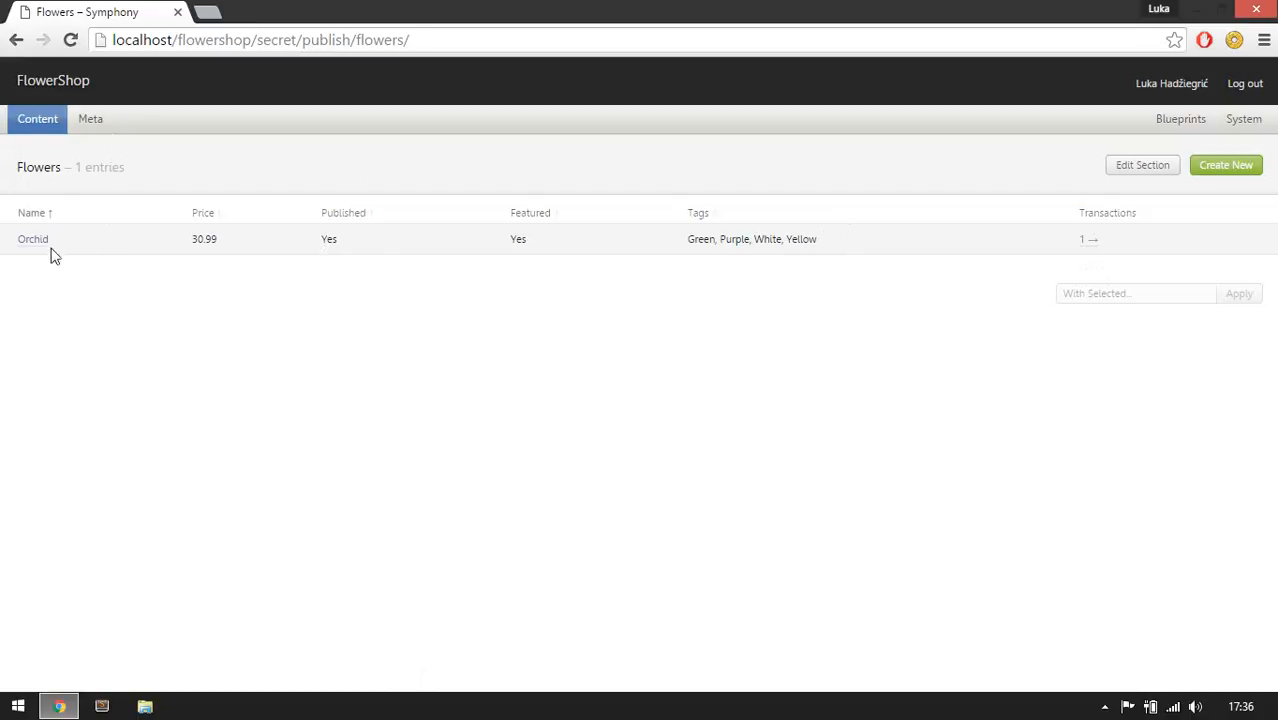
left_click(1092, 248)
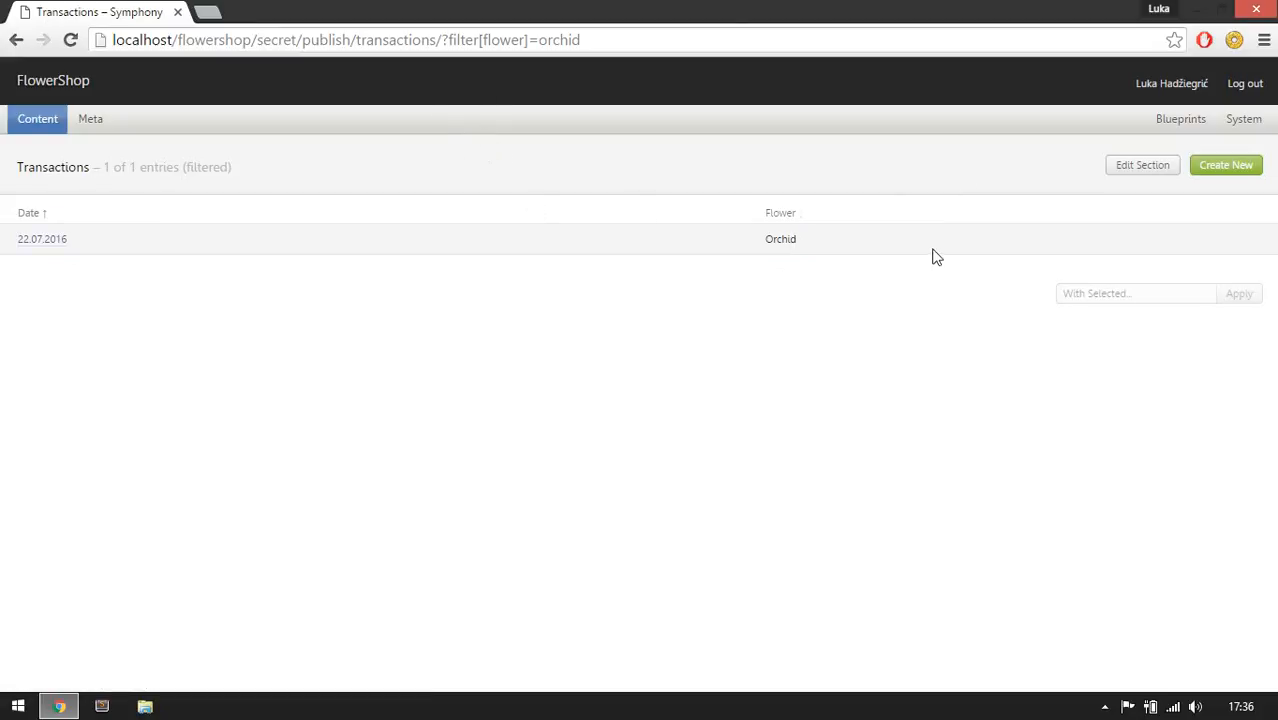
Reopen the Orchid entry and review its description and selected tags.
mouse_move(28, 126)
left_click(48, 164)
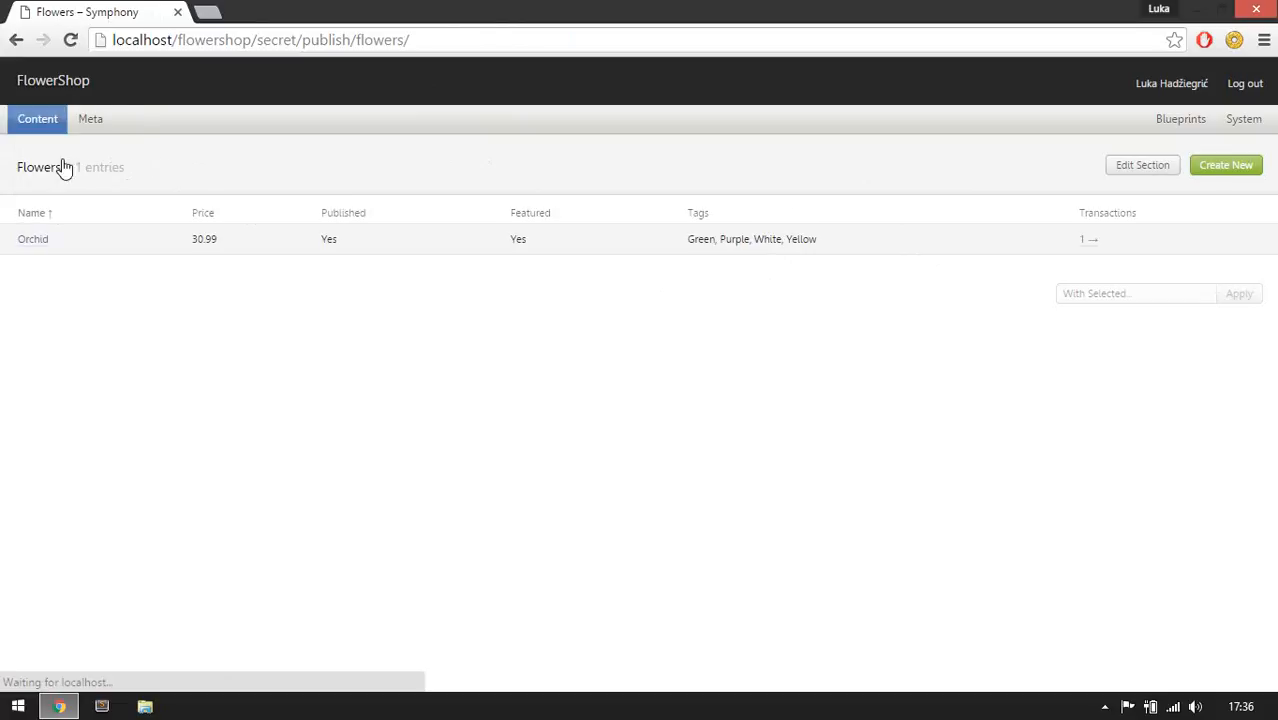
left_click(40, 240)
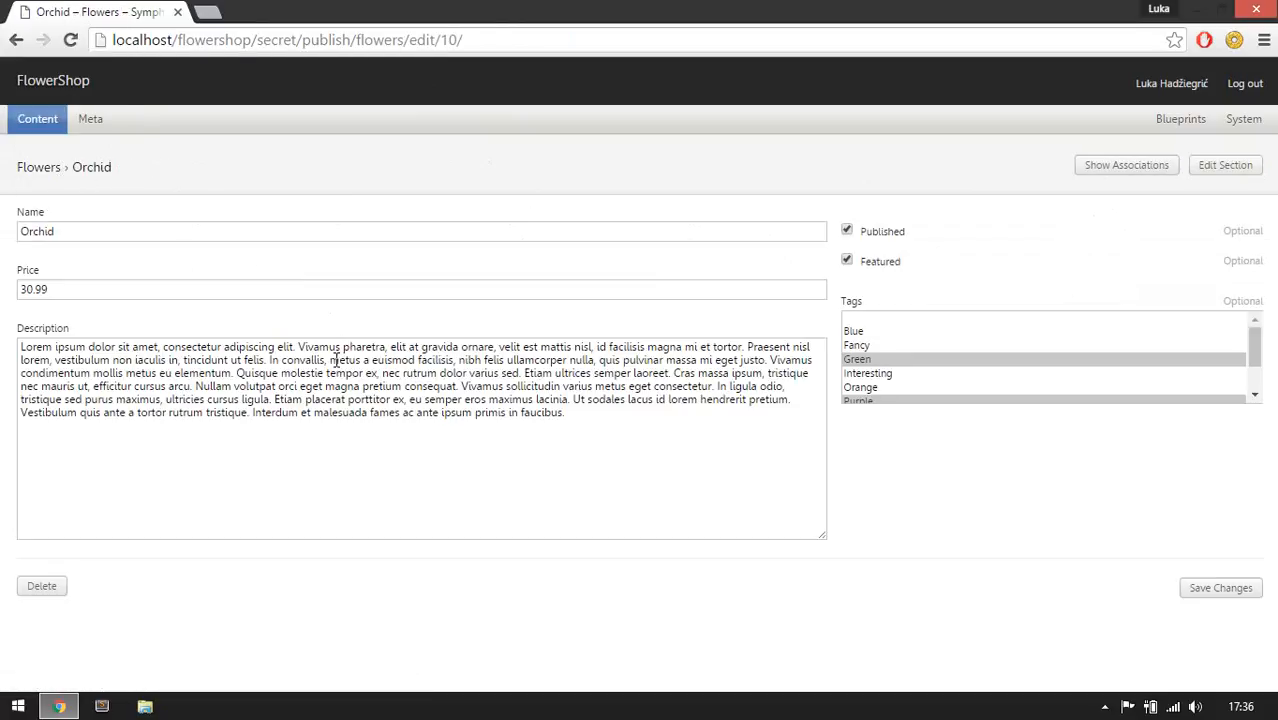
left_click(34, 368)
key("ctrl+a")
left_click(103, 360)
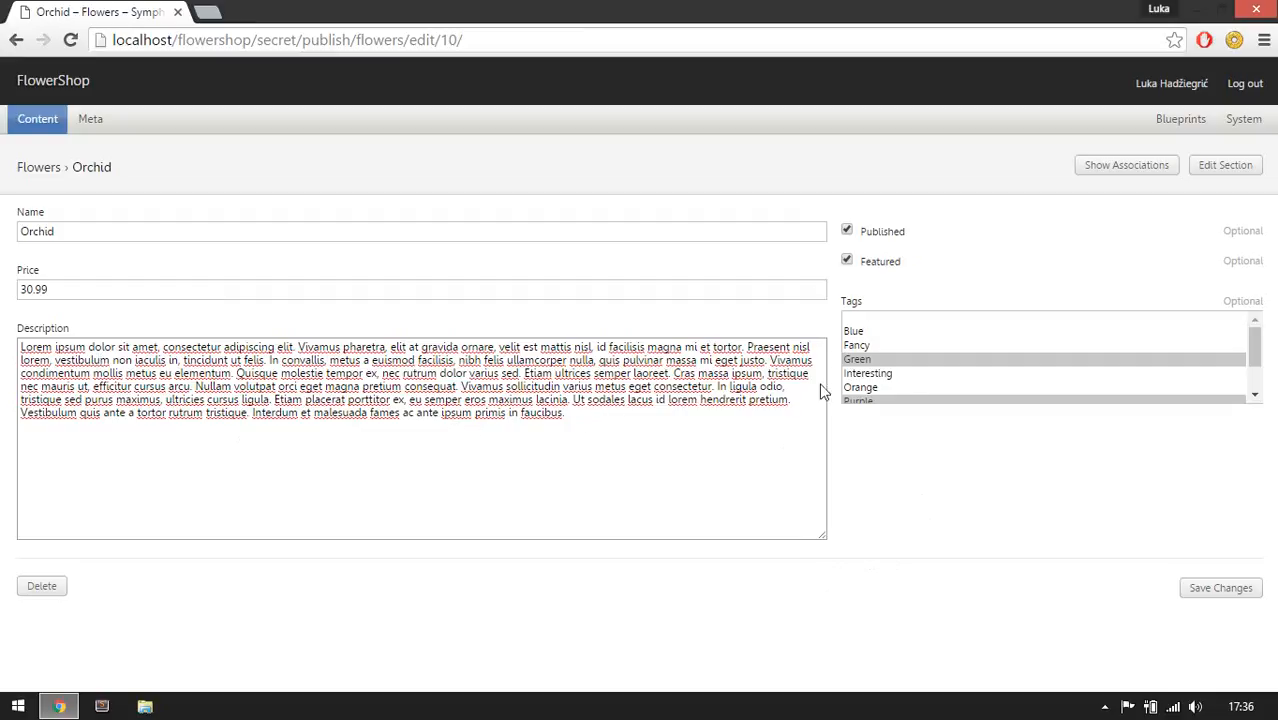
scroll(948, 366, "down", 1)
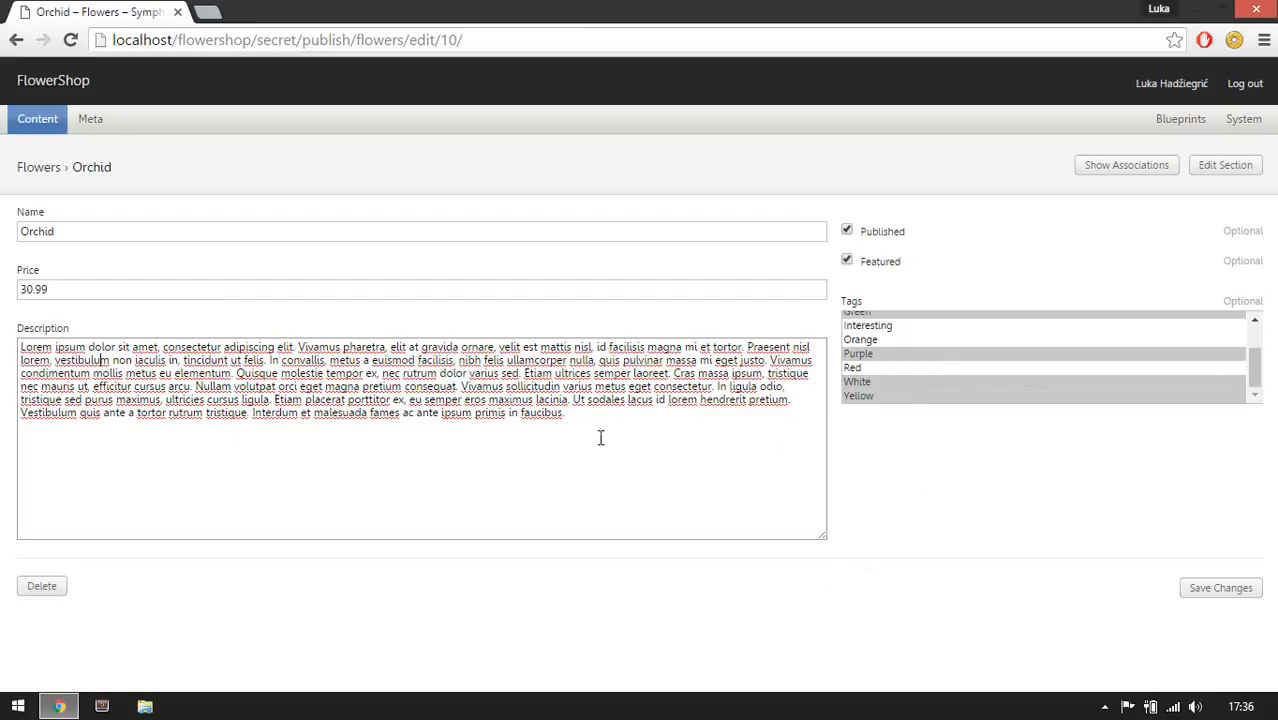